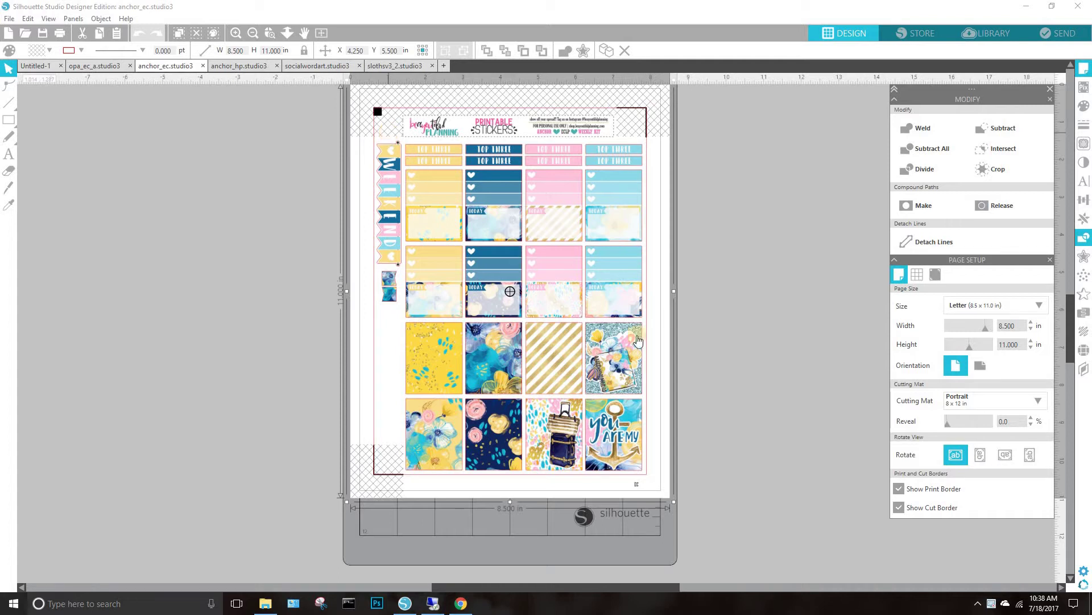
Switch to the open socialwordart.studio3 document
scroll(709, 455, "up", 1)
scroll(709, 455, "up", 2)
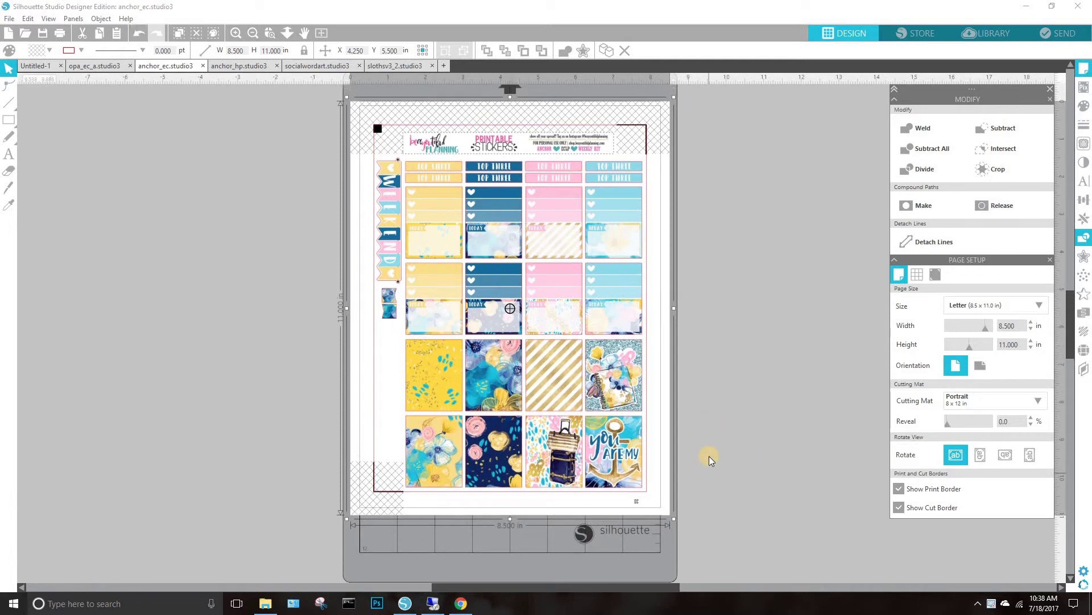
left_click_drag(560, 587, 609, 587)
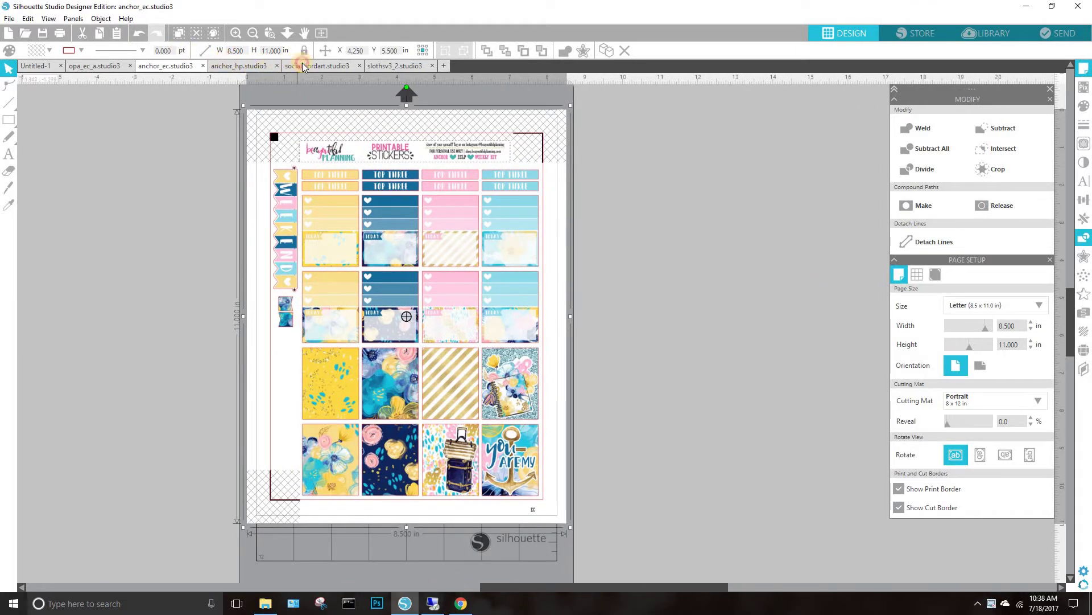
left_click(302, 66)
scroll(726, 473, "up", 5)
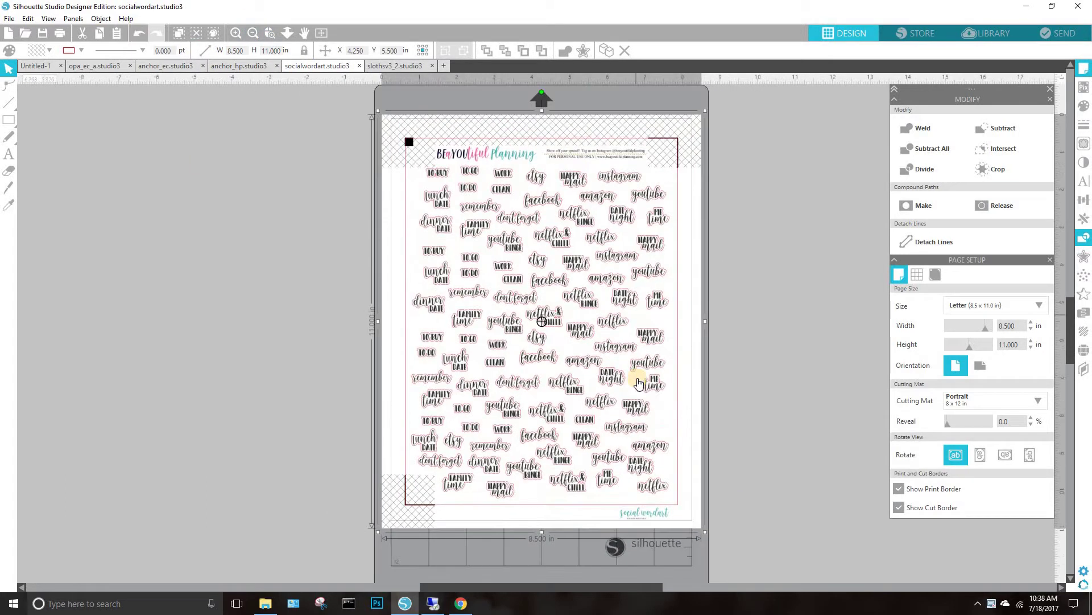
Select everything on the socialwordart page, dismiss the page setup options and have only the Modify options open
scroll(639, 378, "up", 1)
right_click(729, 153)
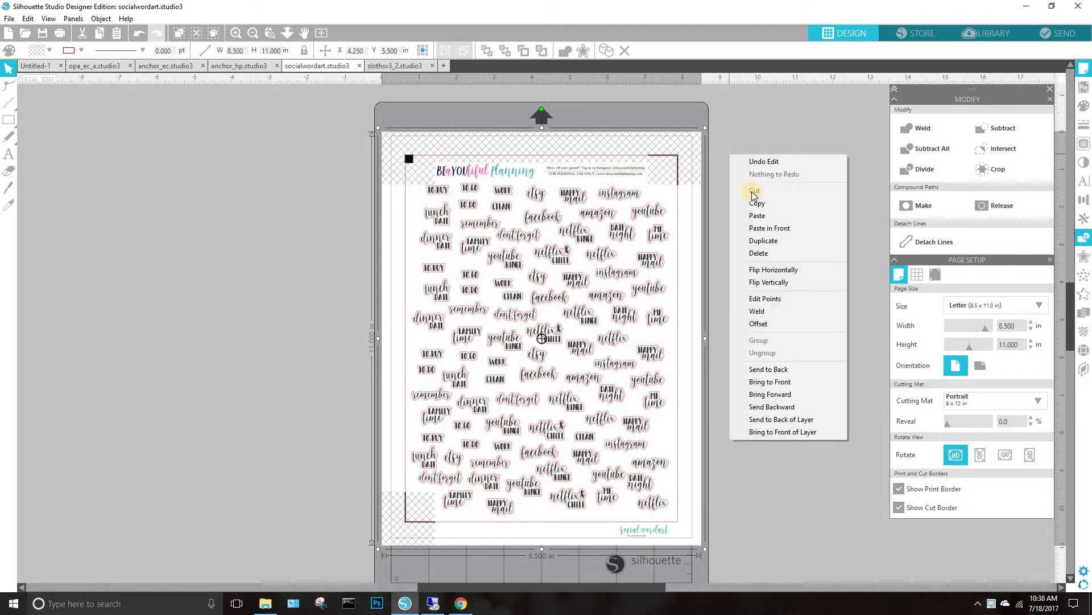
left_click(714, 114)
right_click(715, 114)
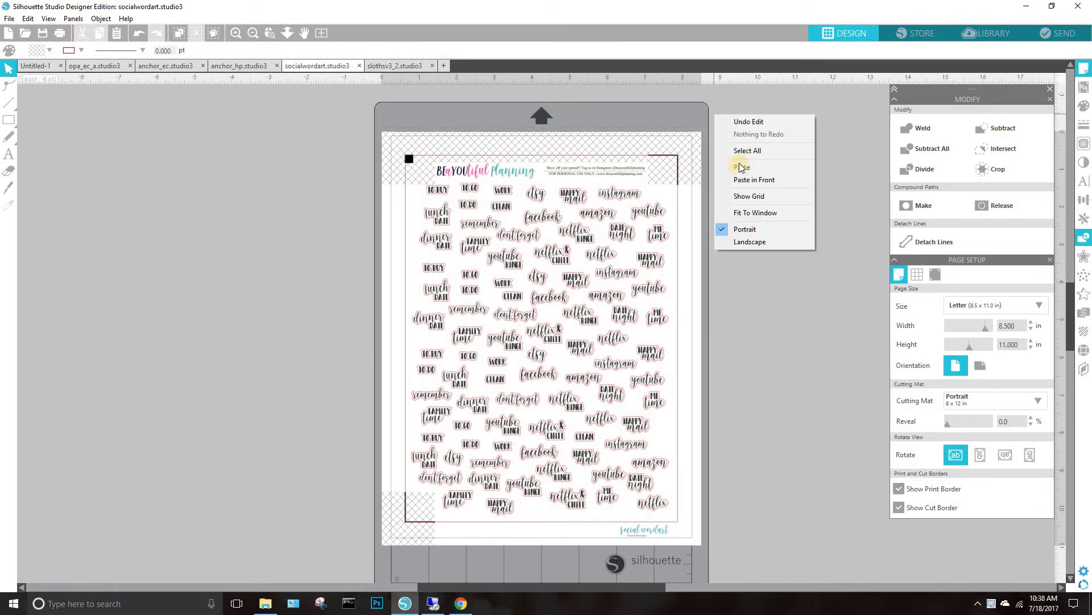
left_click(739, 156)
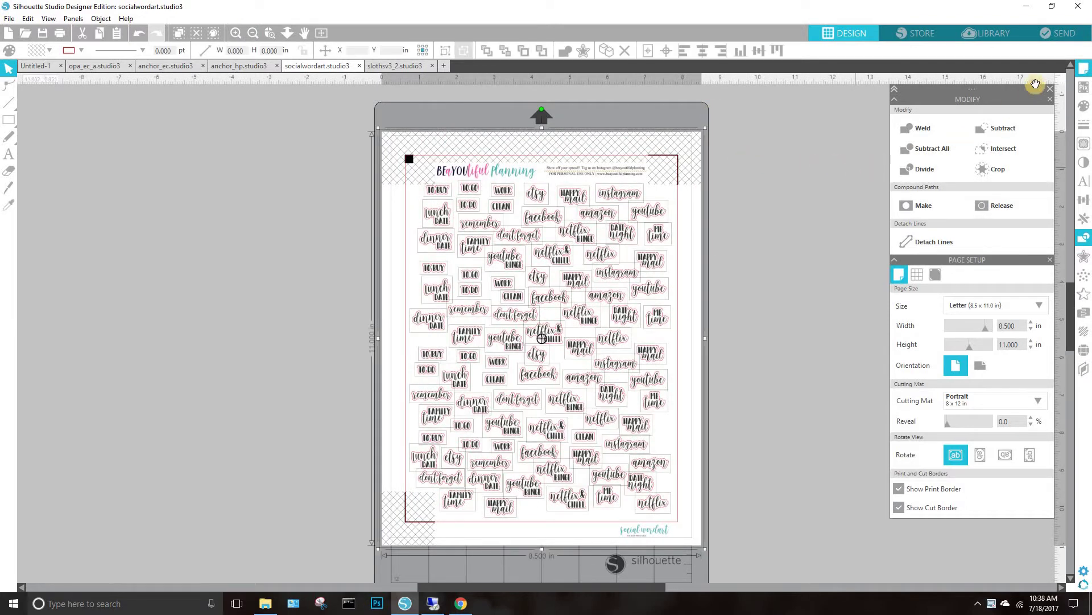
left_click(1050, 91)
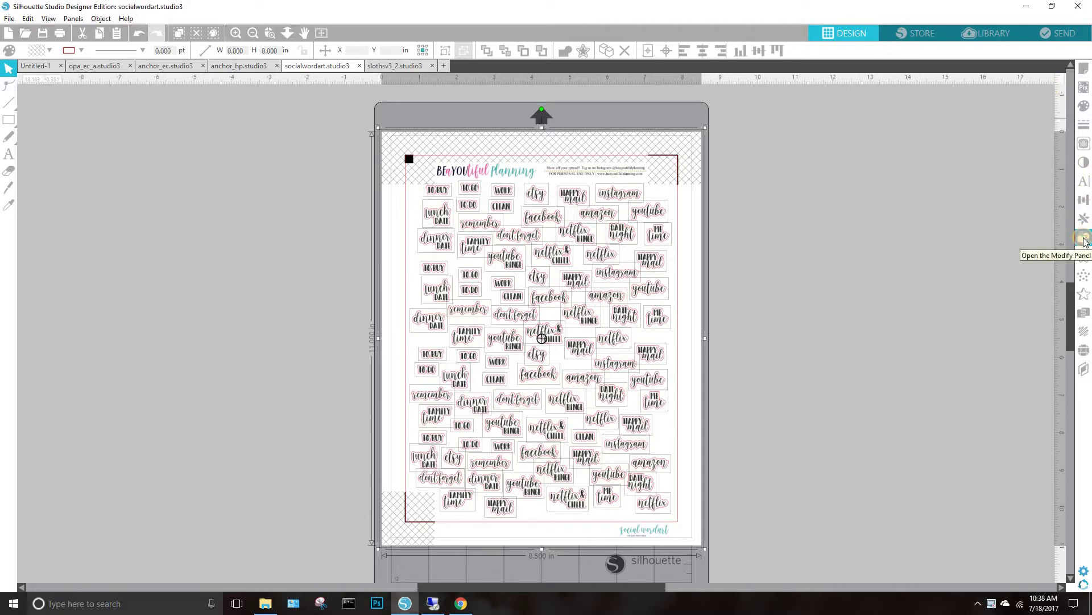
left_click(1084, 239)
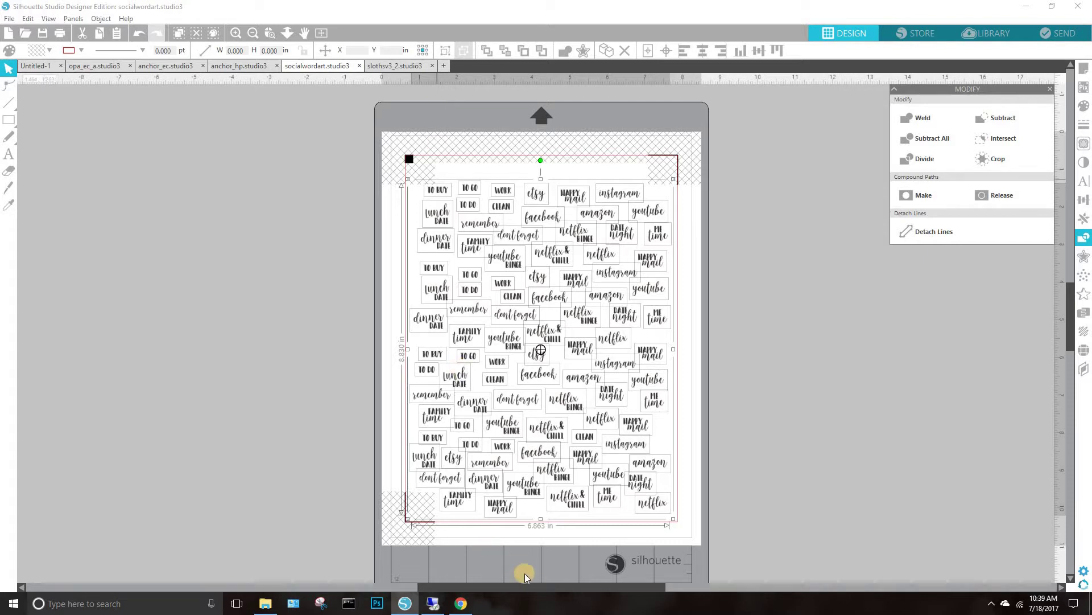
Deselect all the word stickers and examine them up close for visible cut lines
left_click(575, 591)
left_click_drag(576, 593, 627, 594)
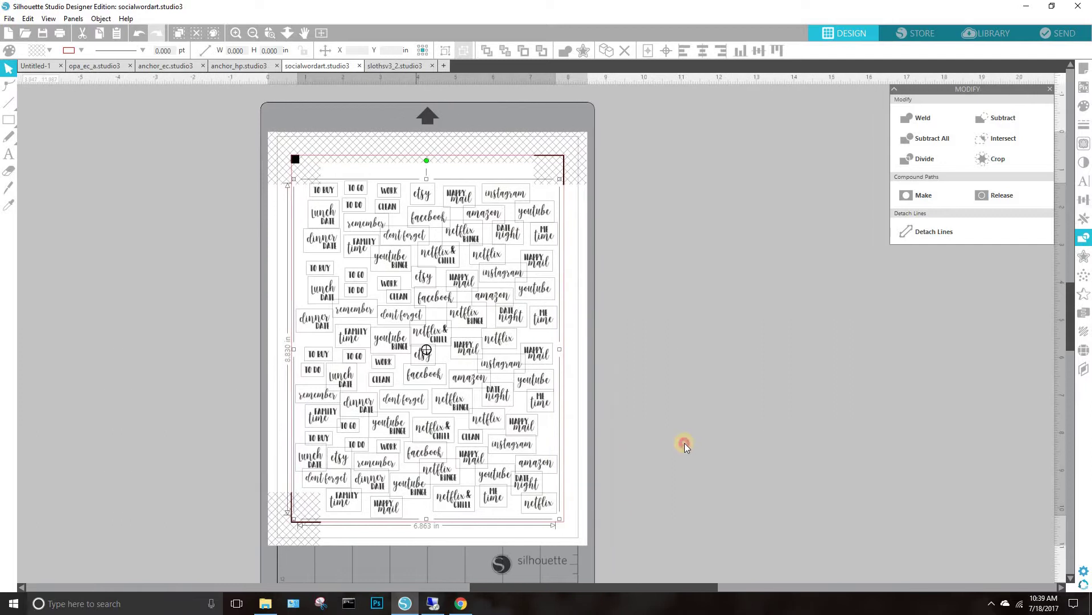
left_click(311, 132)
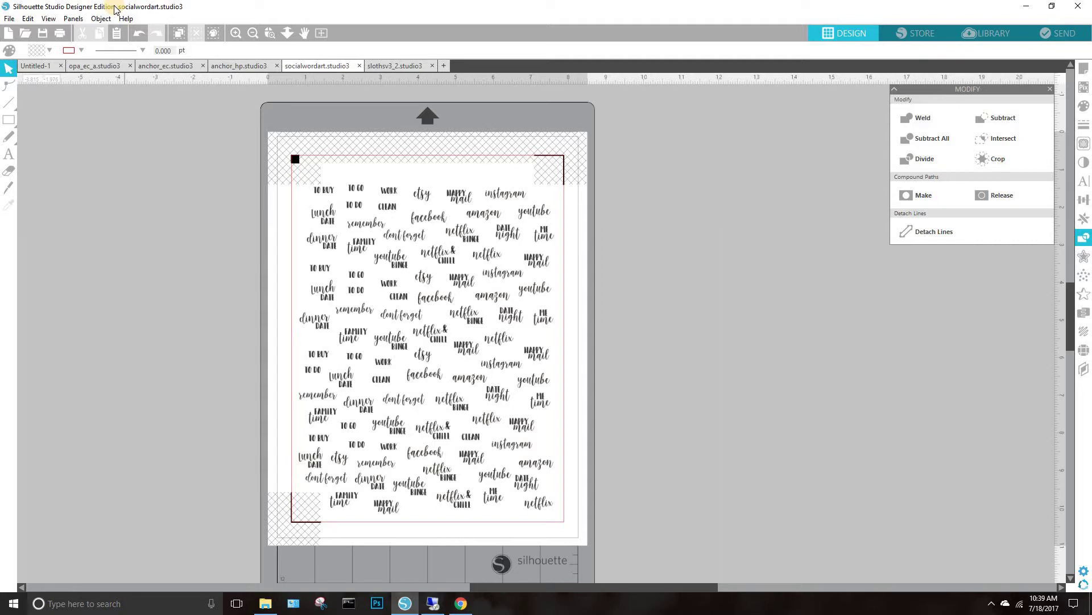
left_click(234, 33)
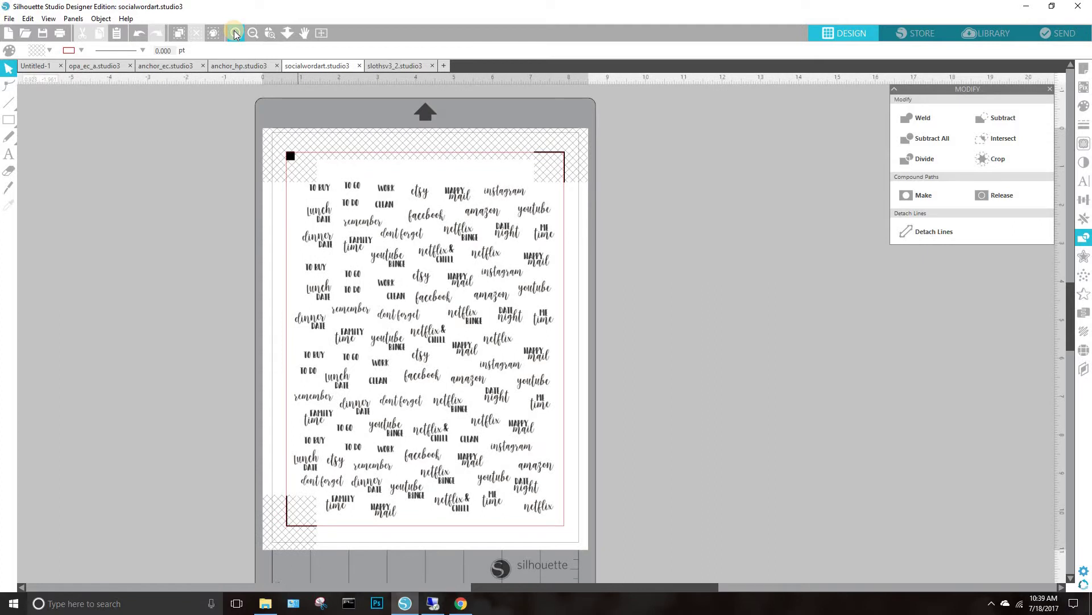
left_click(234, 33)
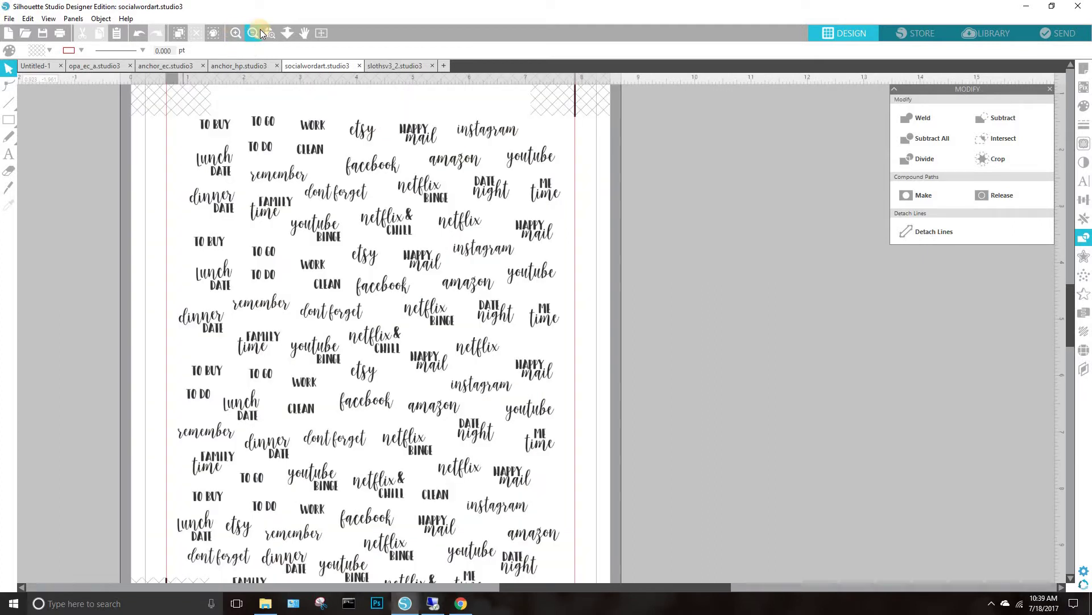
left_click(259, 33)
left_click(259, 33)
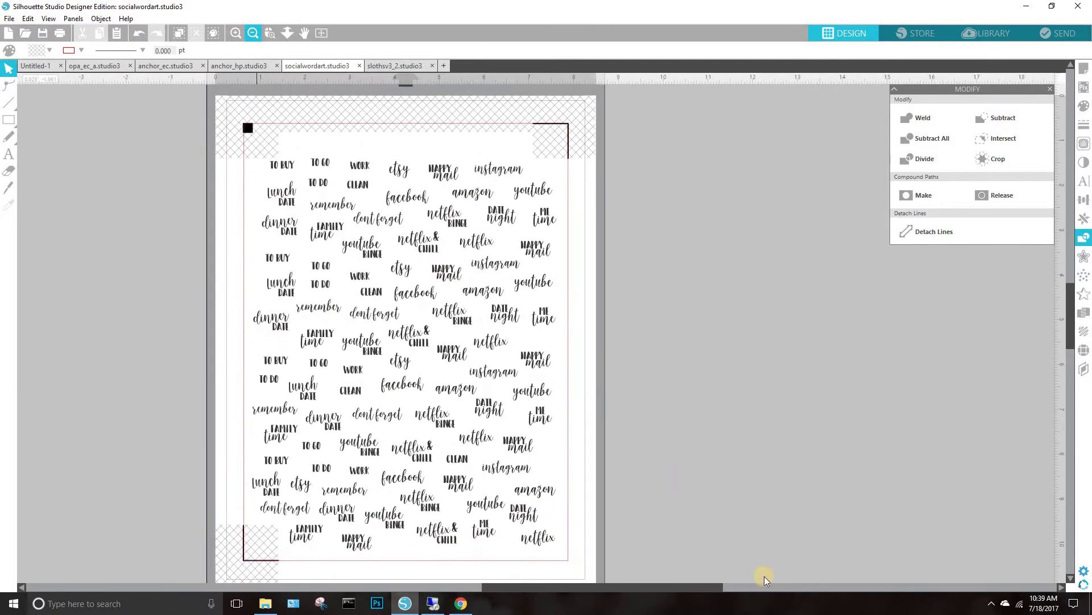
Select all the word stickers and scale them down proportionally to about 5.83 in wide by 7.50 in high
key("ctrl+a")
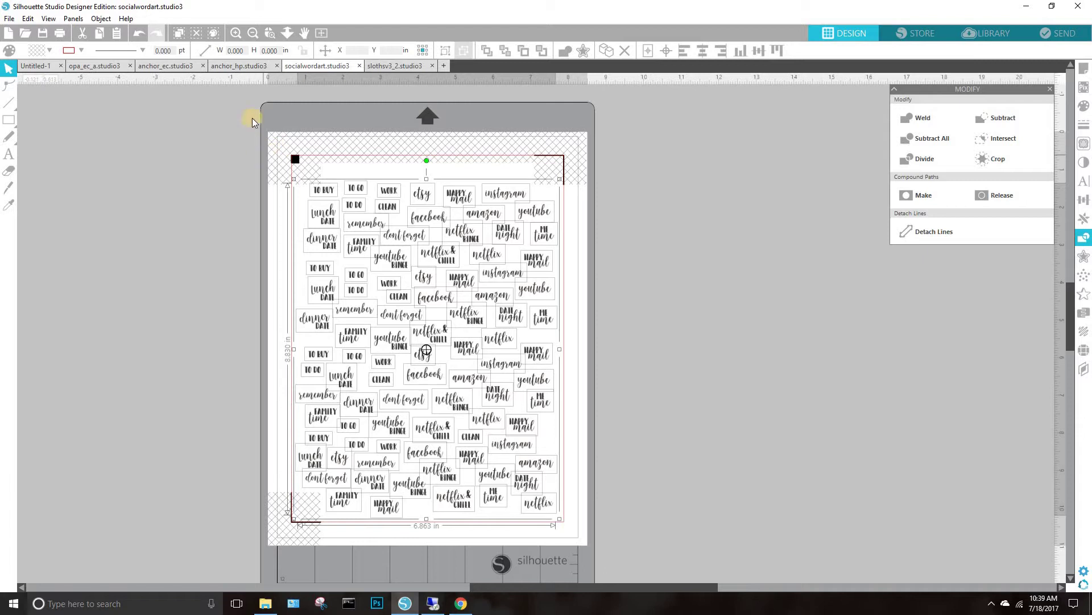
left_click(265, 145)
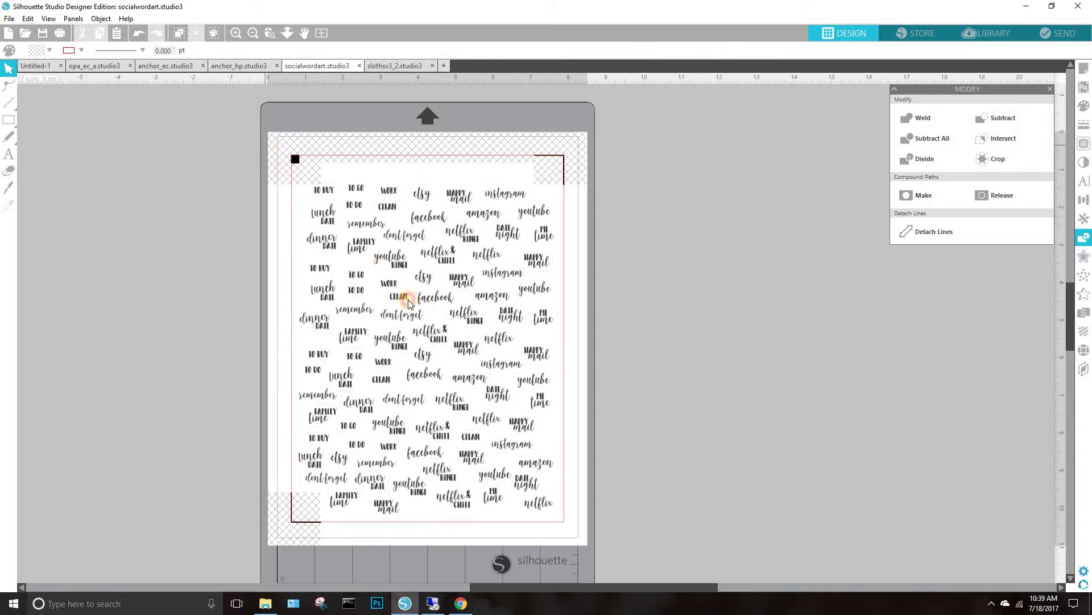
left_click_drag(408, 299, 585, 550)
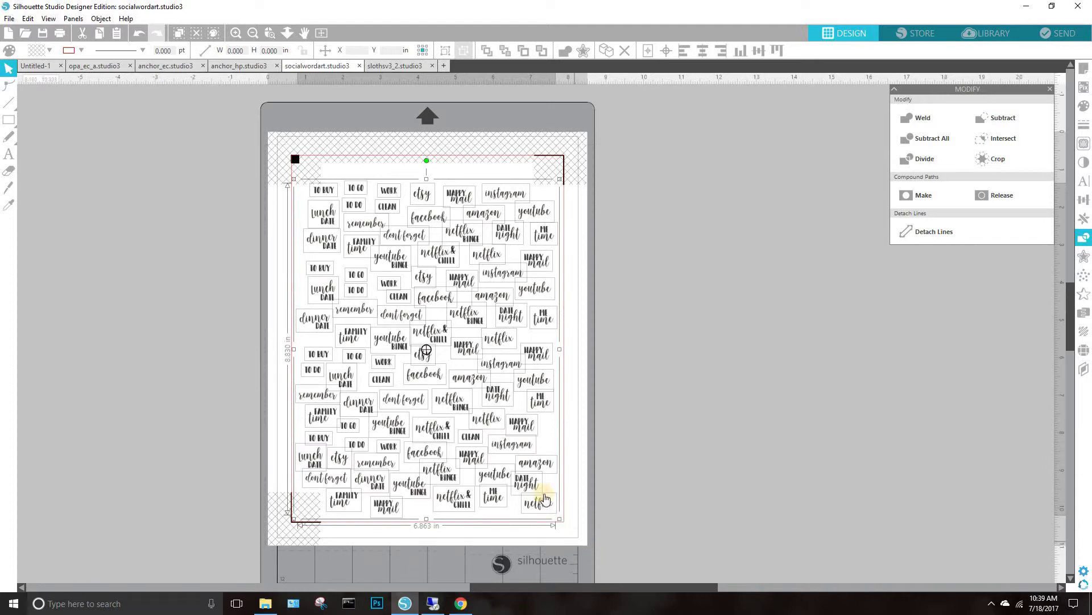
left_click_drag(560, 517, 512, 474)
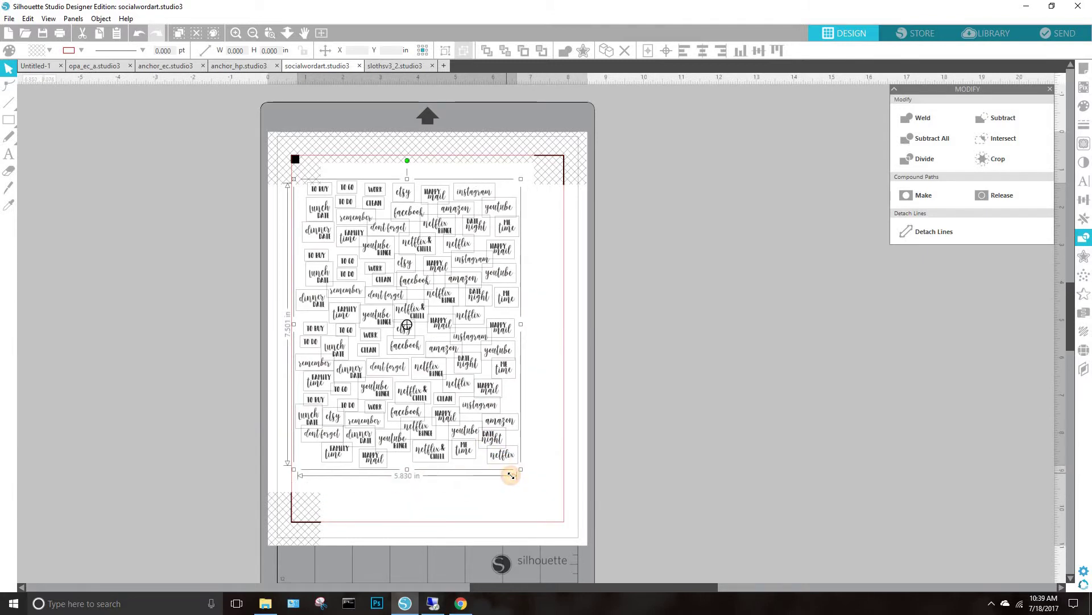
Move the top instagram sticker slightly upward, to about X 5.558 in, Y 1.368 in
left_click(480, 154)
left_click(477, 196)
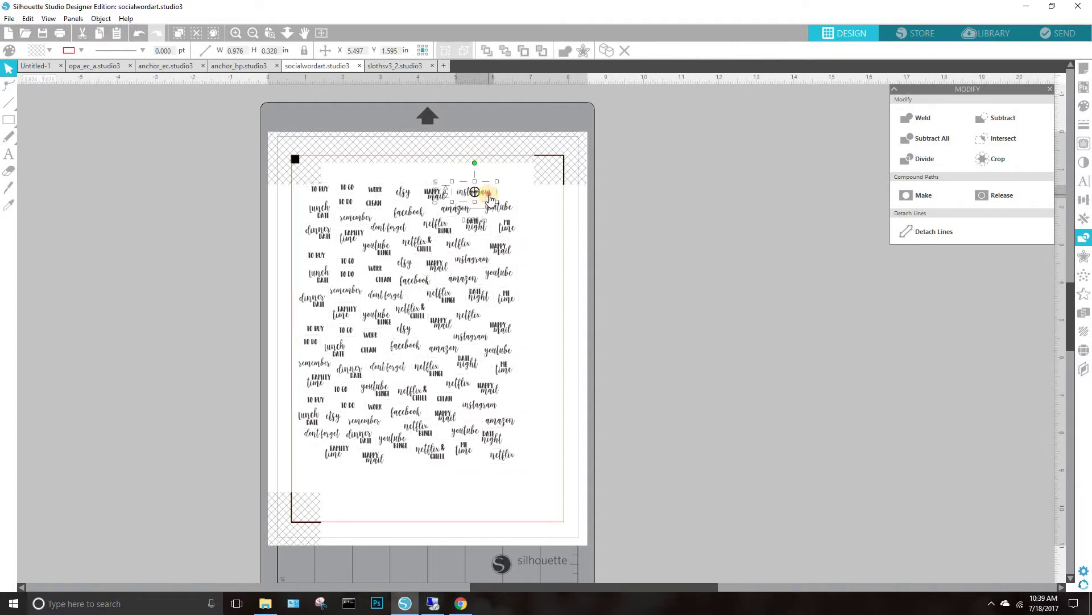
left_click_drag(489, 199, 491, 190)
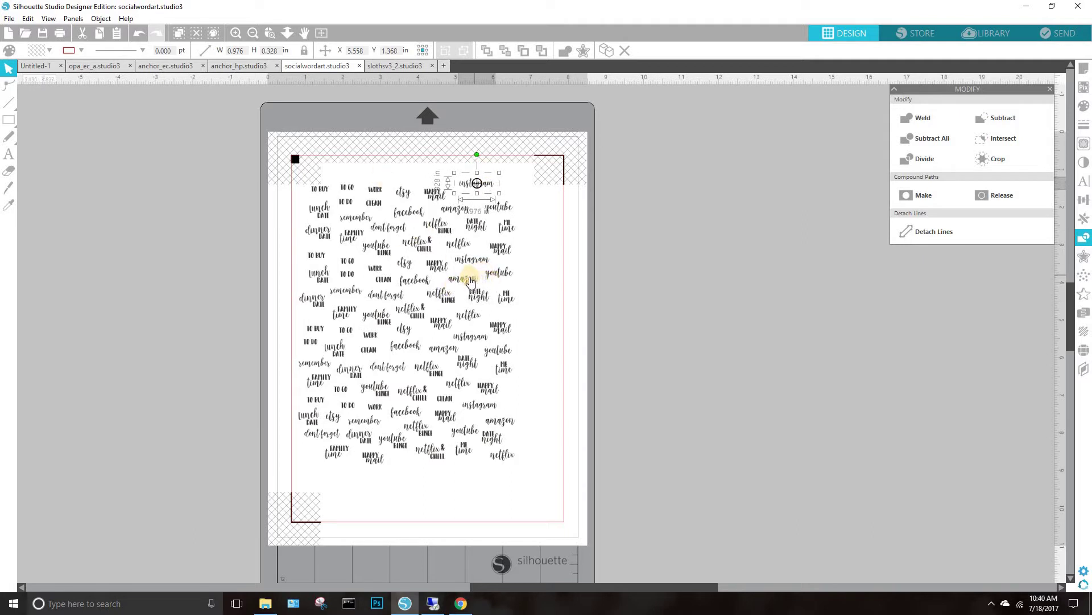
Select the top instagram sticker together with the two lowest instagram stickers and open their shared width for editing
left_click(469, 339, "shift")
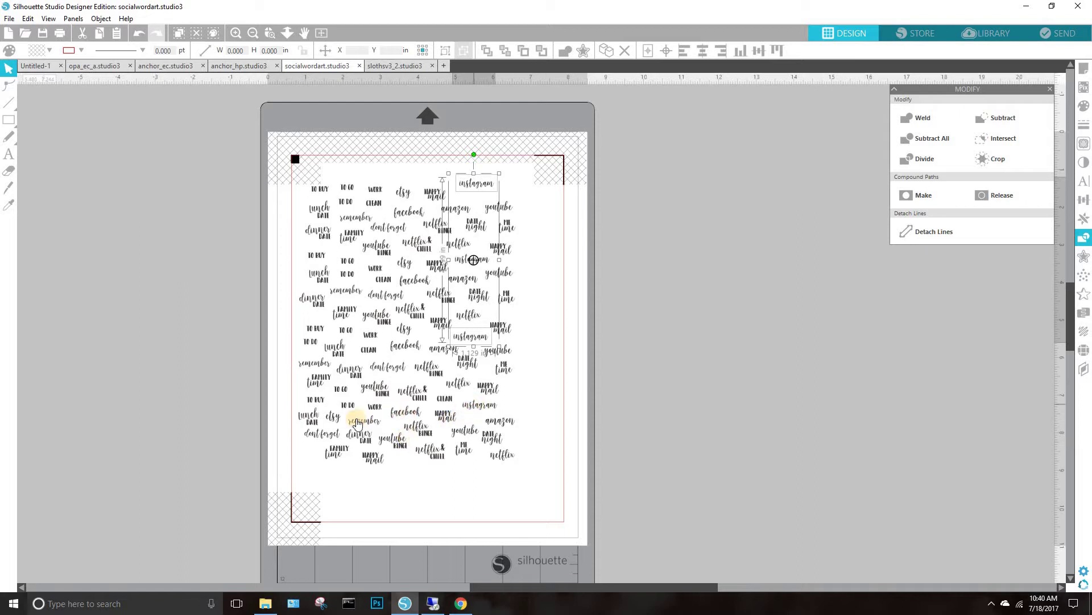
left_click(474, 404, "shift")
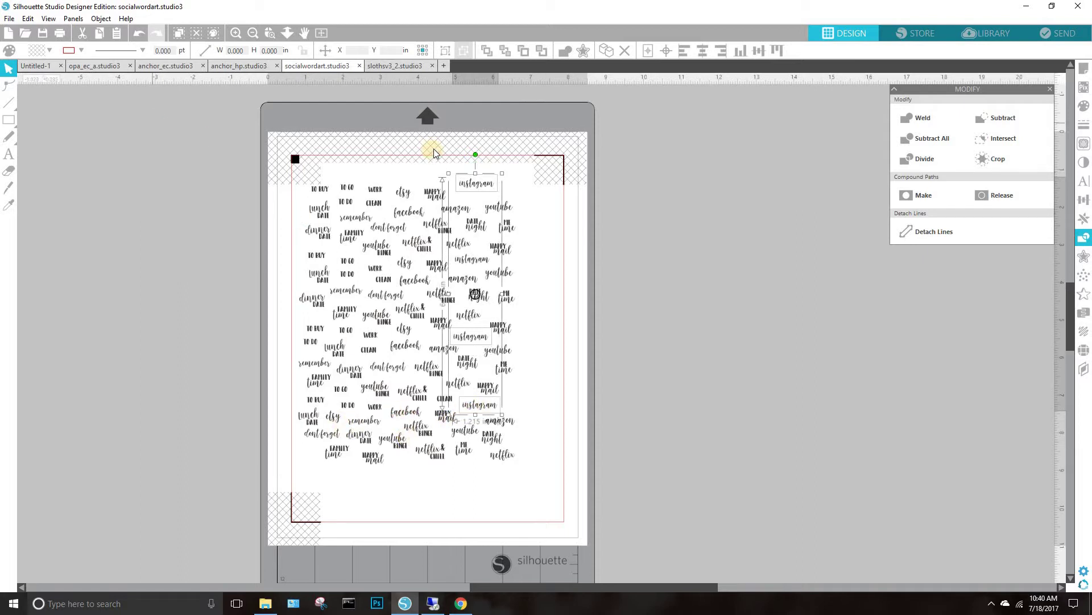
left_click(242, 50)
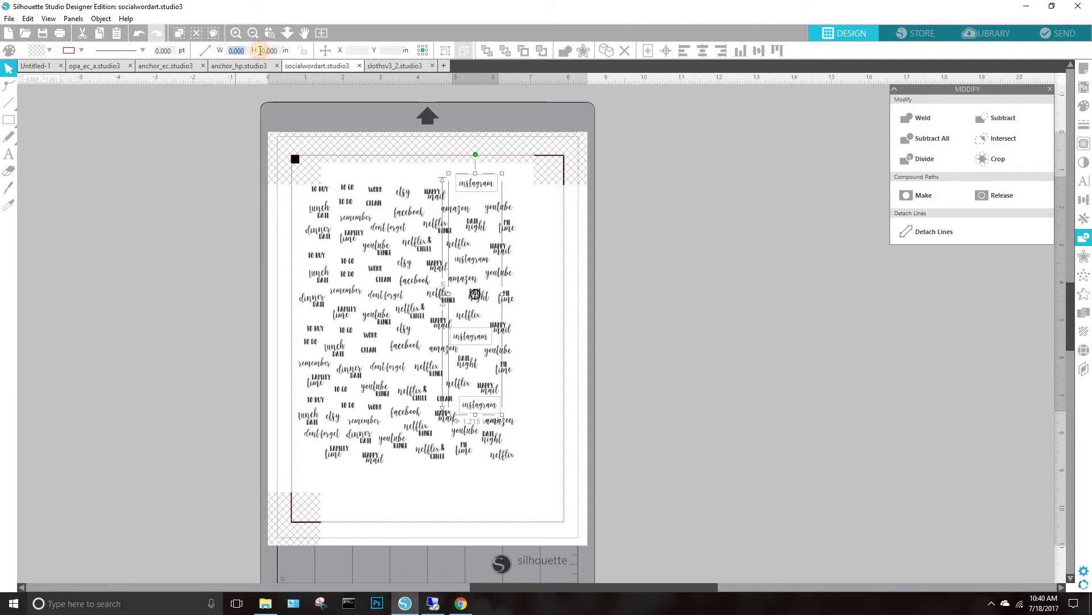
Lower the top instagram sticker slightly, move the whole set of word stickers a little down the page, and deselect it
left_click(477, 183)
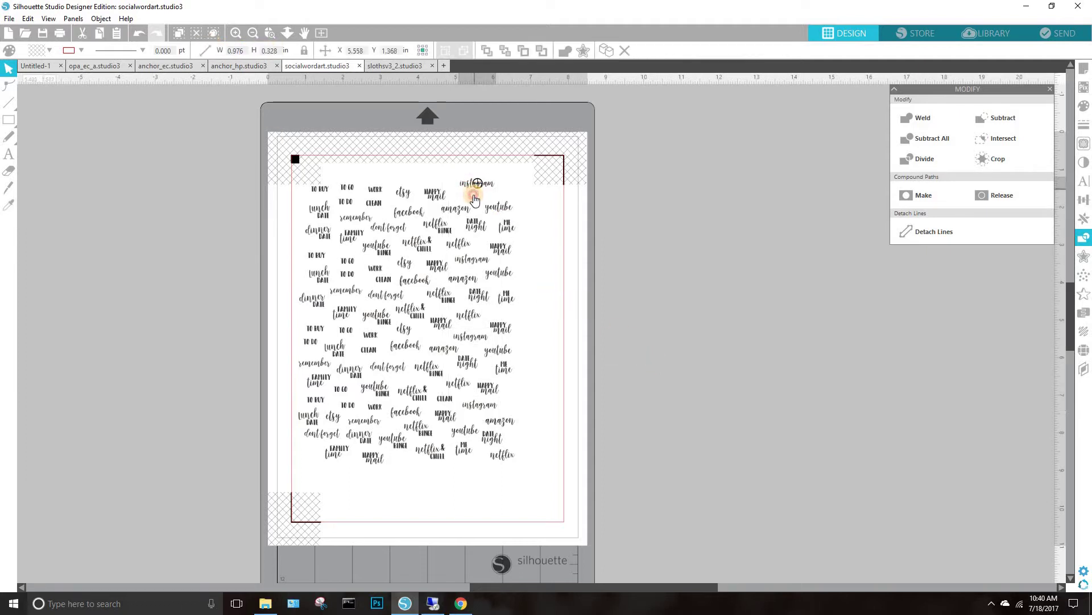
left_click_drag(528, 476, 261, 165)
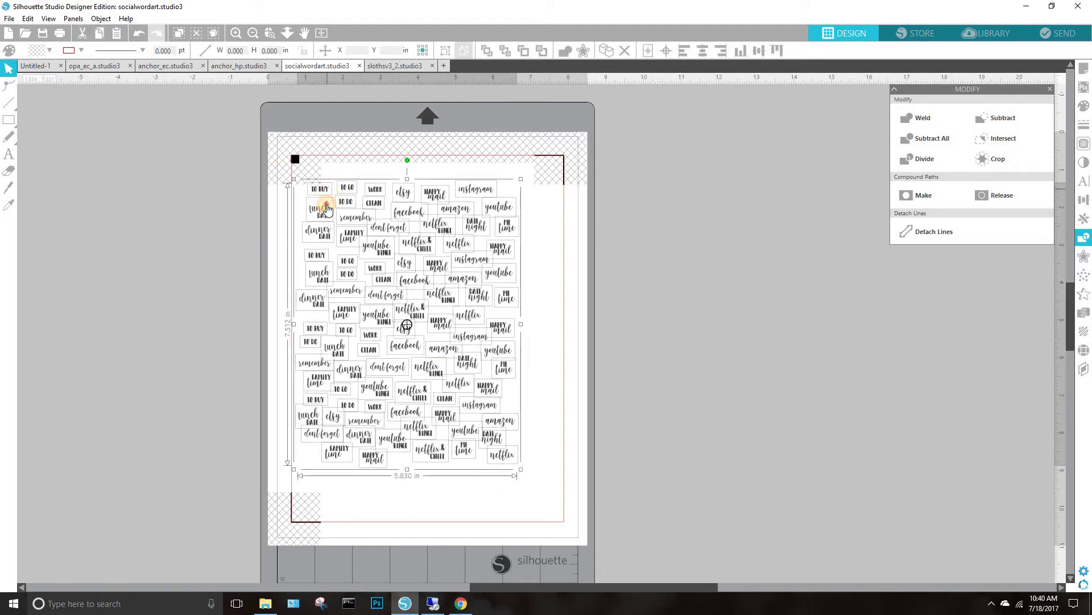
left_click_drag(327, 189, 326, 204)
left_click(591, 292)
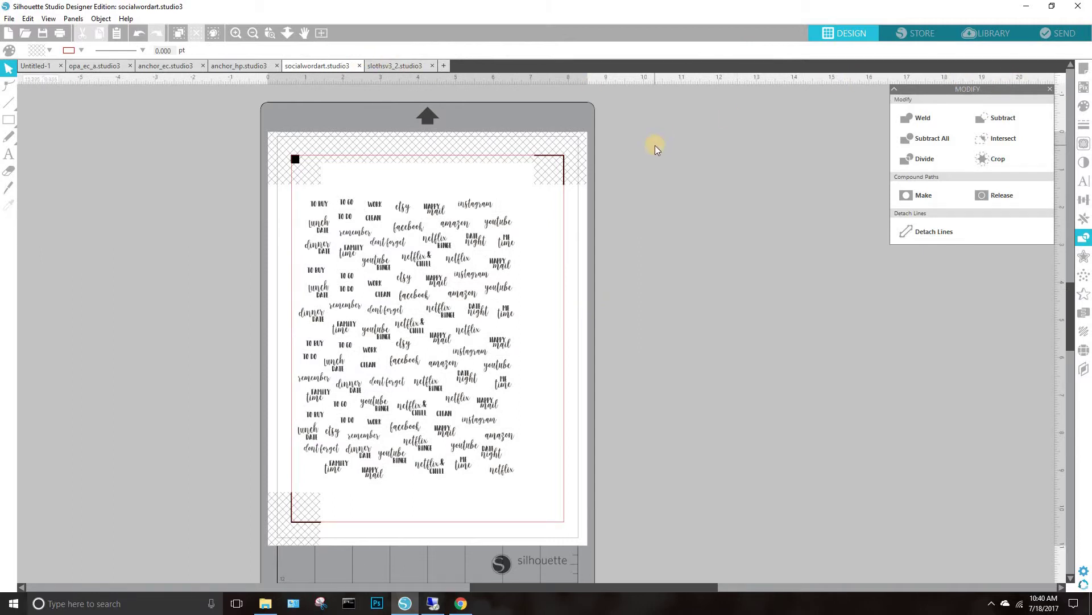
Go to the cut-sending setup and set the material type to Sticker Paper, White
left_click(1046, 32)
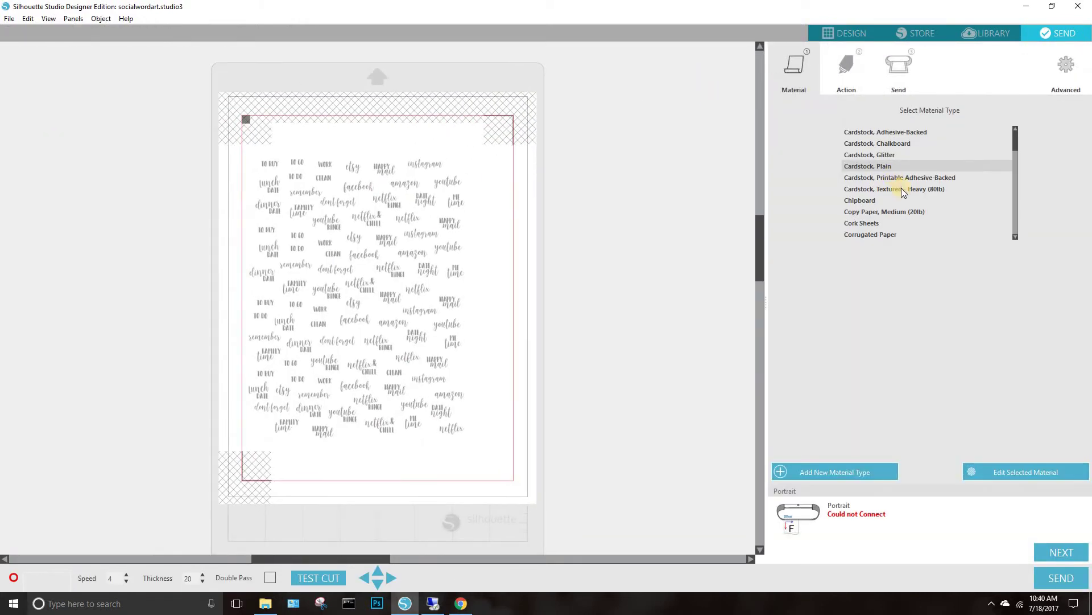
scroll(901, 188, "down", 5)
scroll(901, 188, "down", 4)
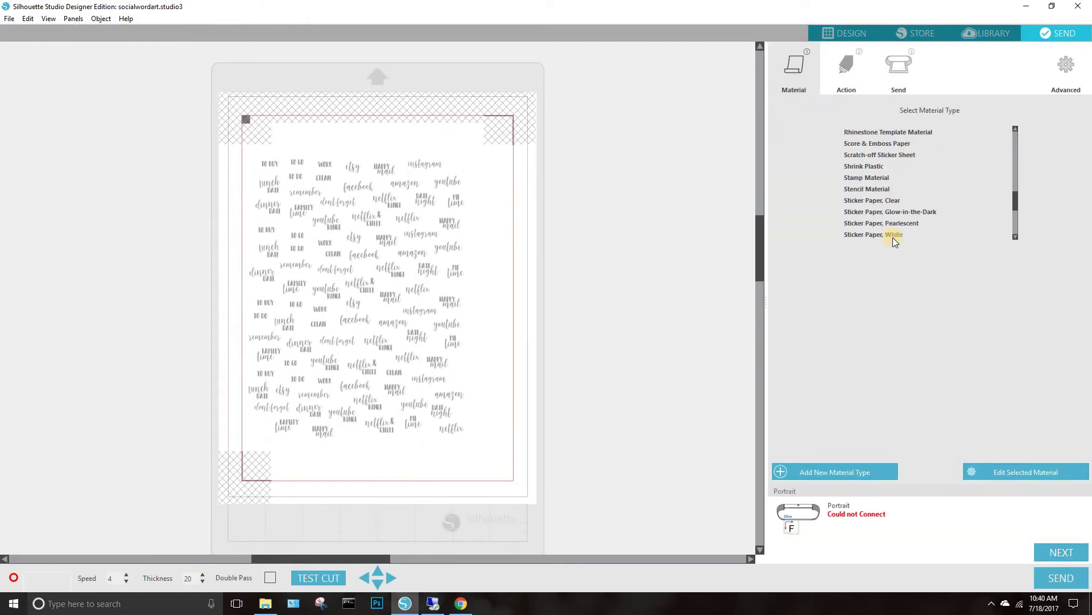
left_click(893, 236)
scroll(891, 174, "down", 2)
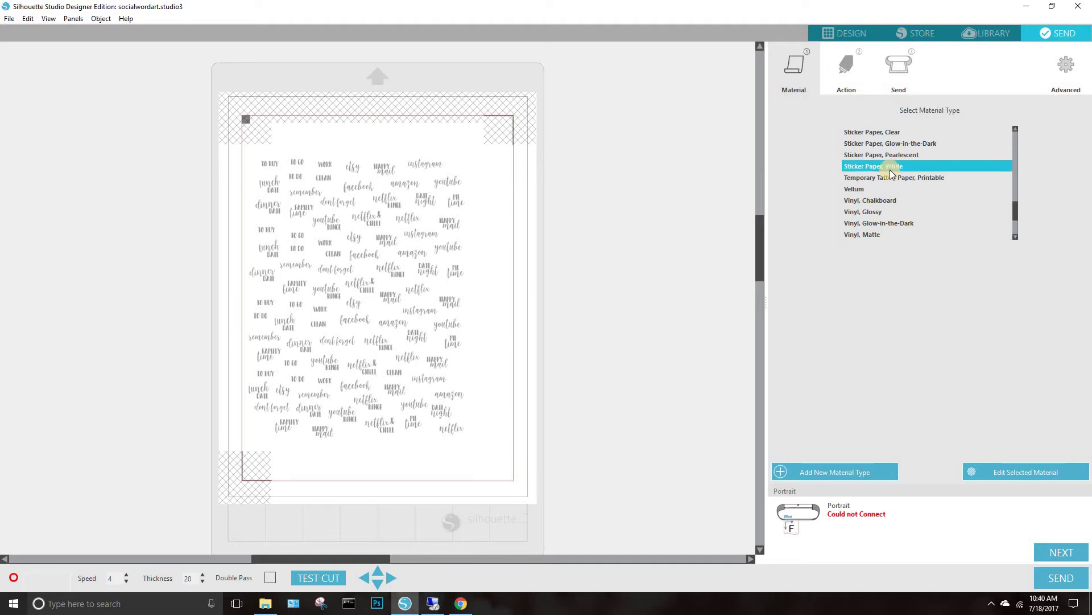
Try Sticker Paper, Clear as the material type and return to Sticker Paper, White
scroll(891, 174, "up", 1)
left_click(876, 169)
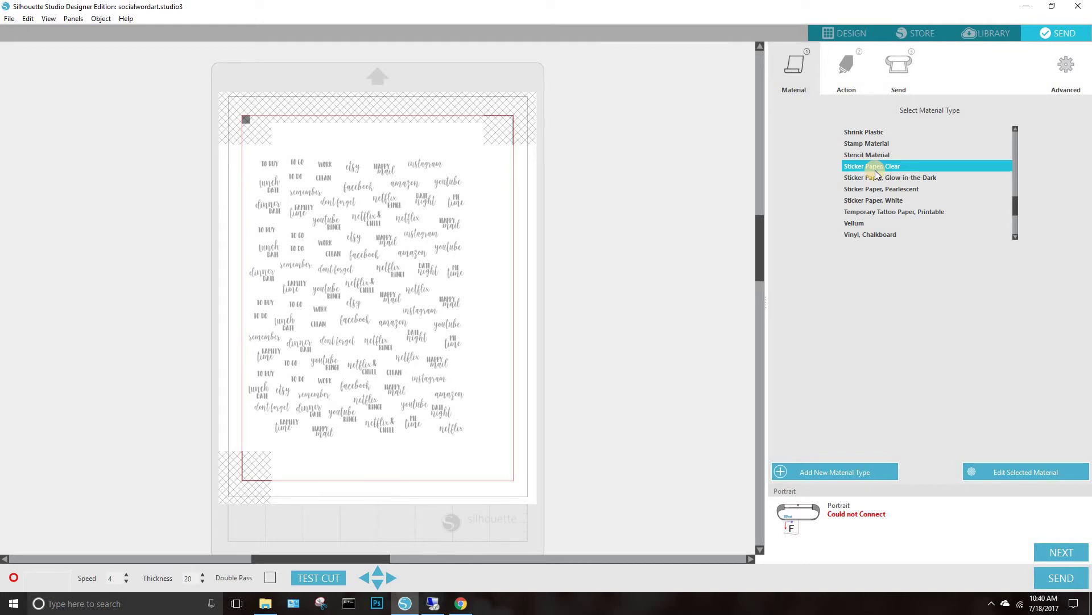
left_click(885, 223)
left_click(889, 212)
left_click(888, 200)
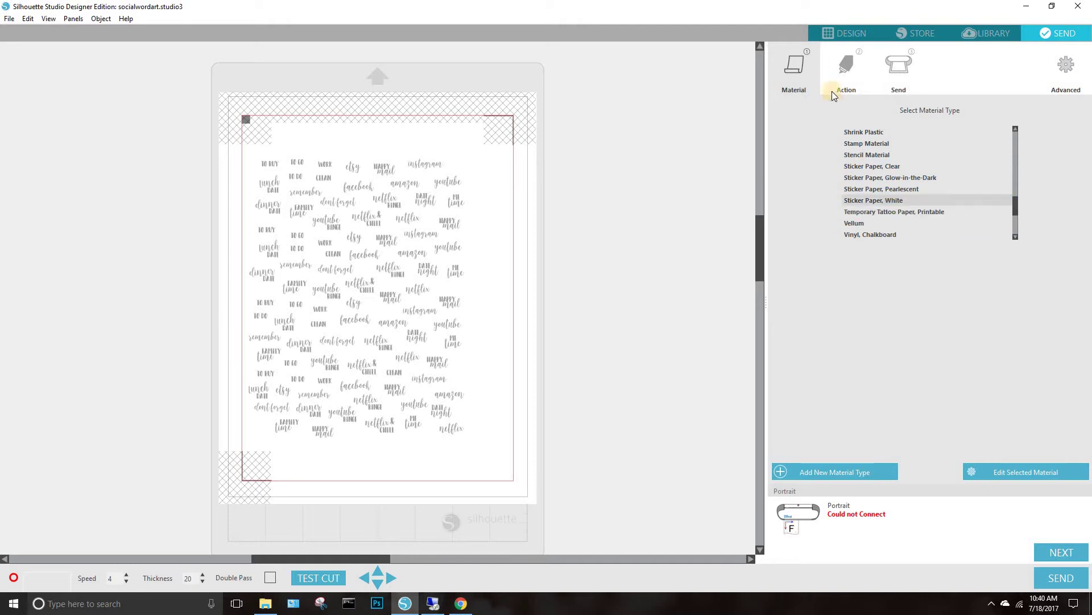
Use the Simple action mode to assign the Cut line setting to all the word stickers
left_click(846, 65)
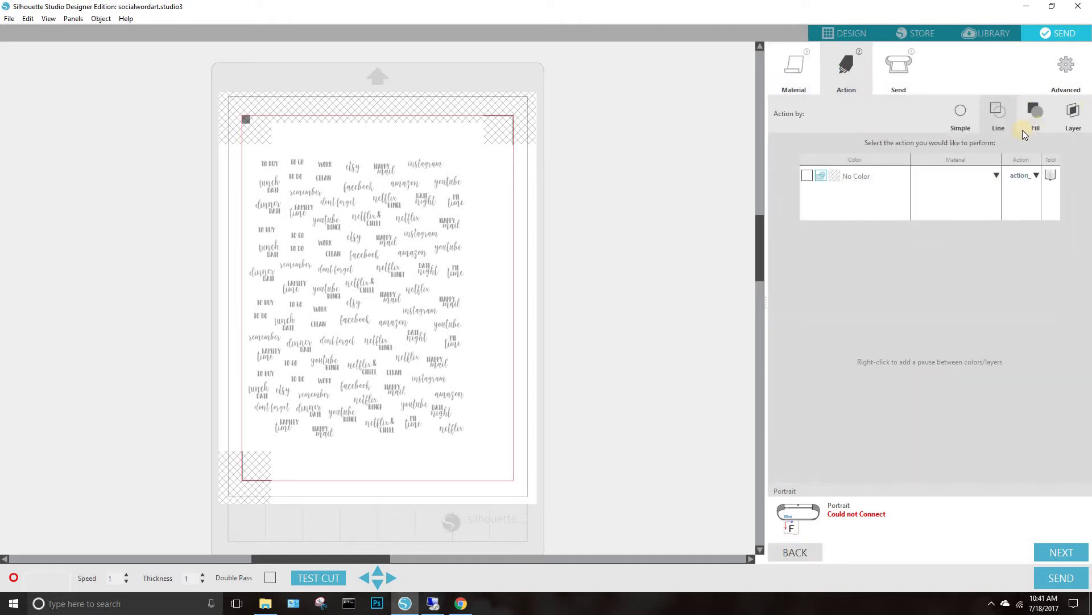
left_click(961, 112)
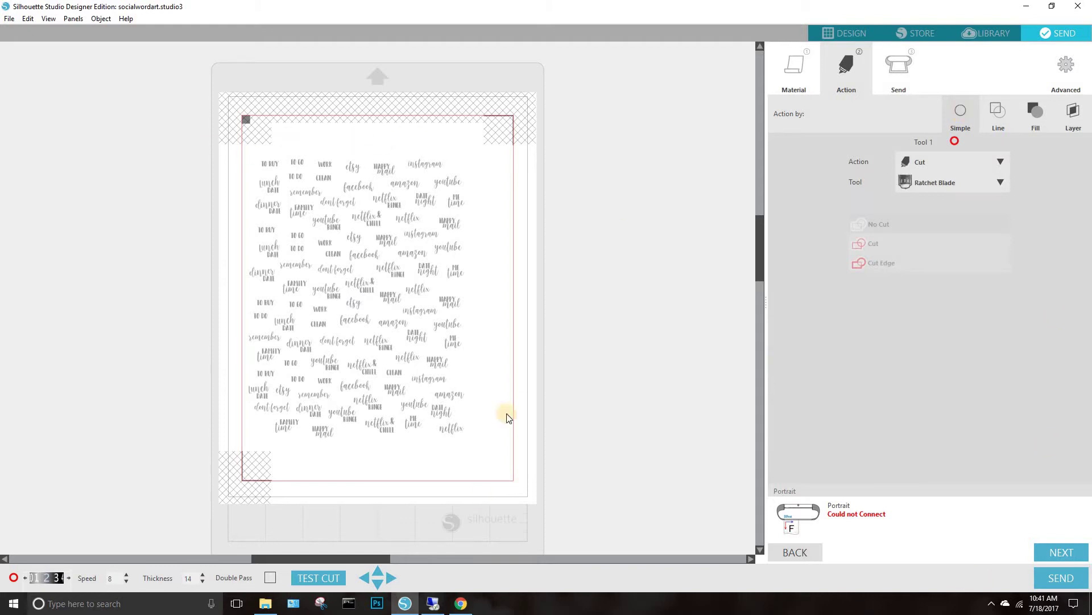
scroll(525, 475, "down", 1)
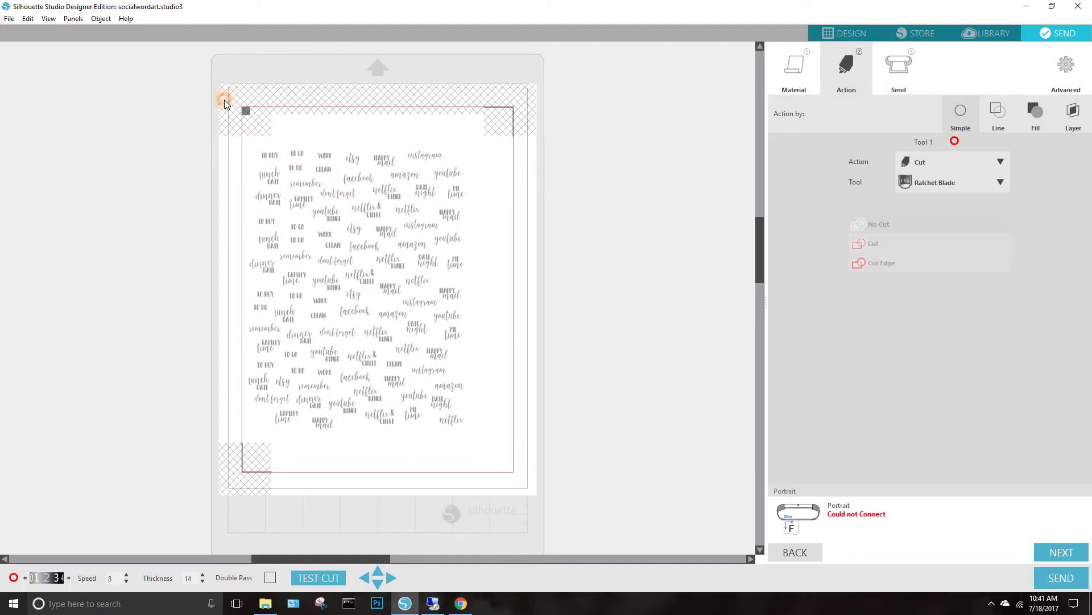
left_click_drag(501, 393, 502, 393)
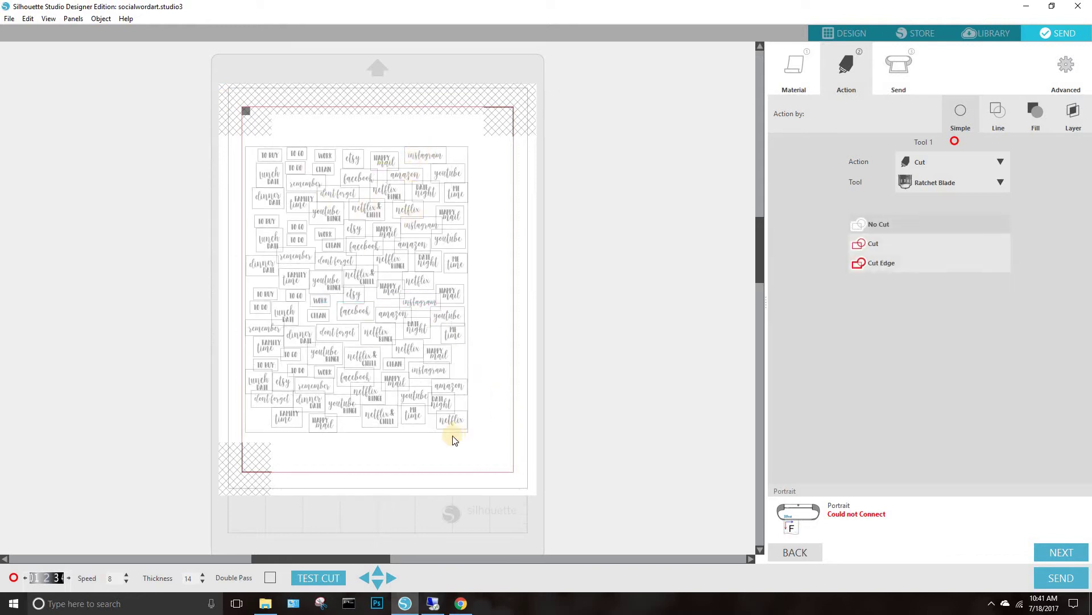
left_click(878, 244)
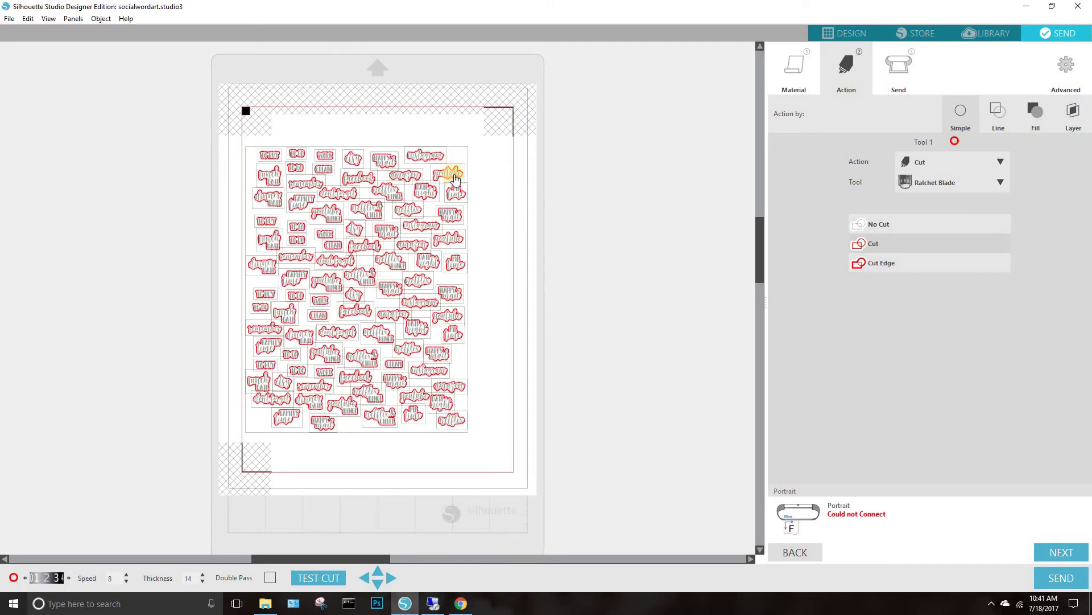
Deselect the word stickers, return to the design workspace, and open the slothsv3_2.studio3 sheet with nothing selected
left_click(540, 179)
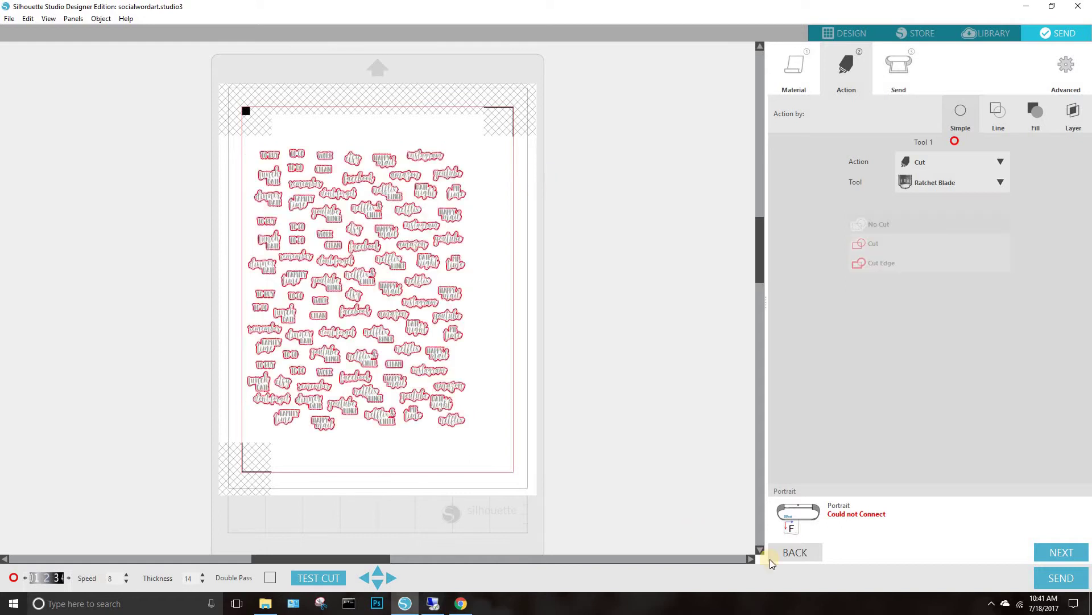
left_click(1023, 99)
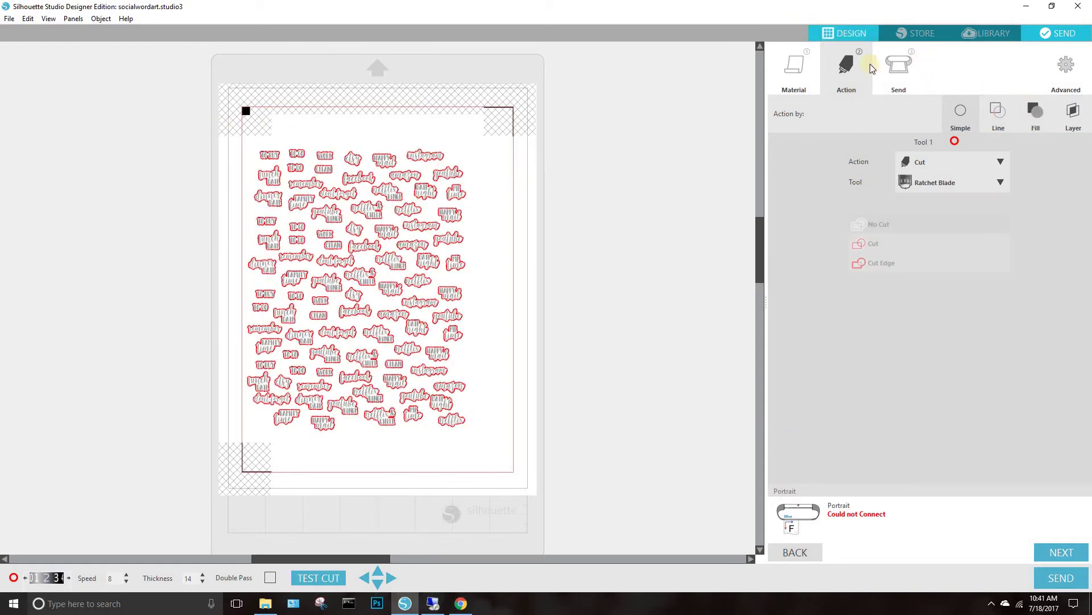
left_click(837, 29)
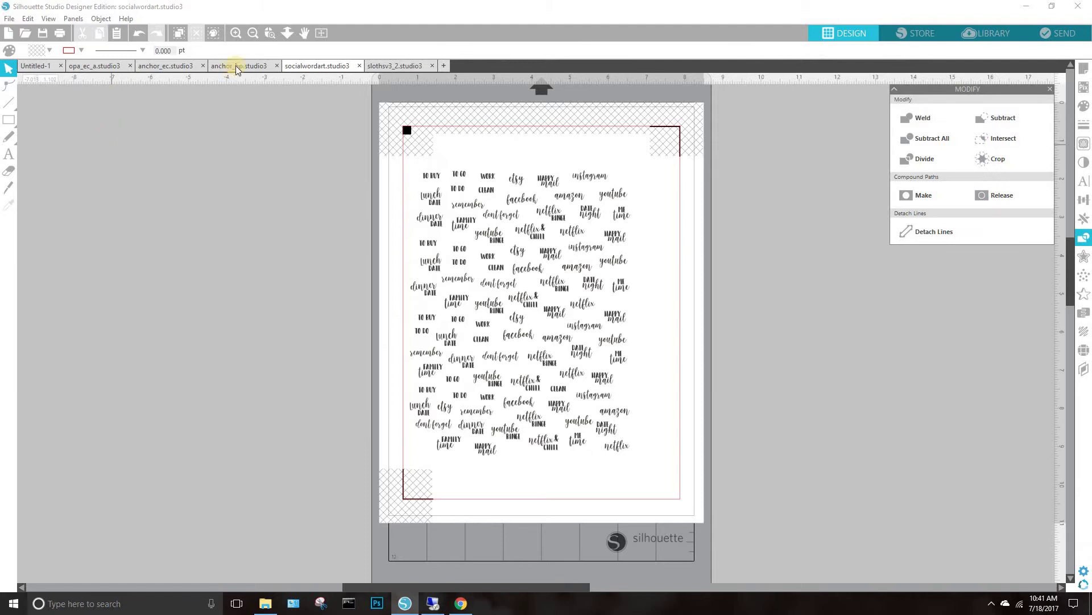
left_click(387, 66)
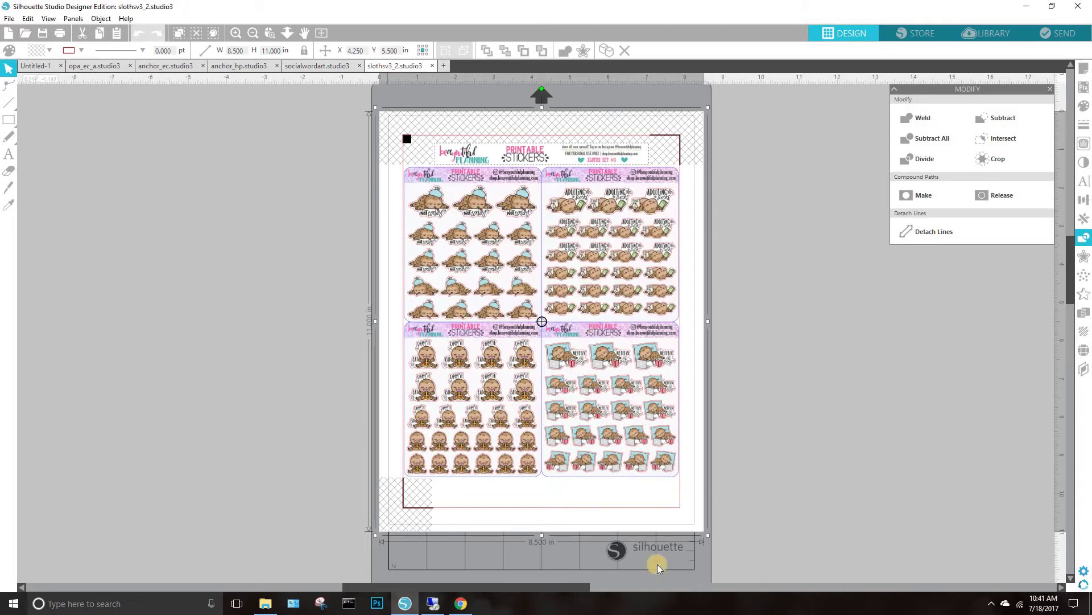
left_click(531, 580)
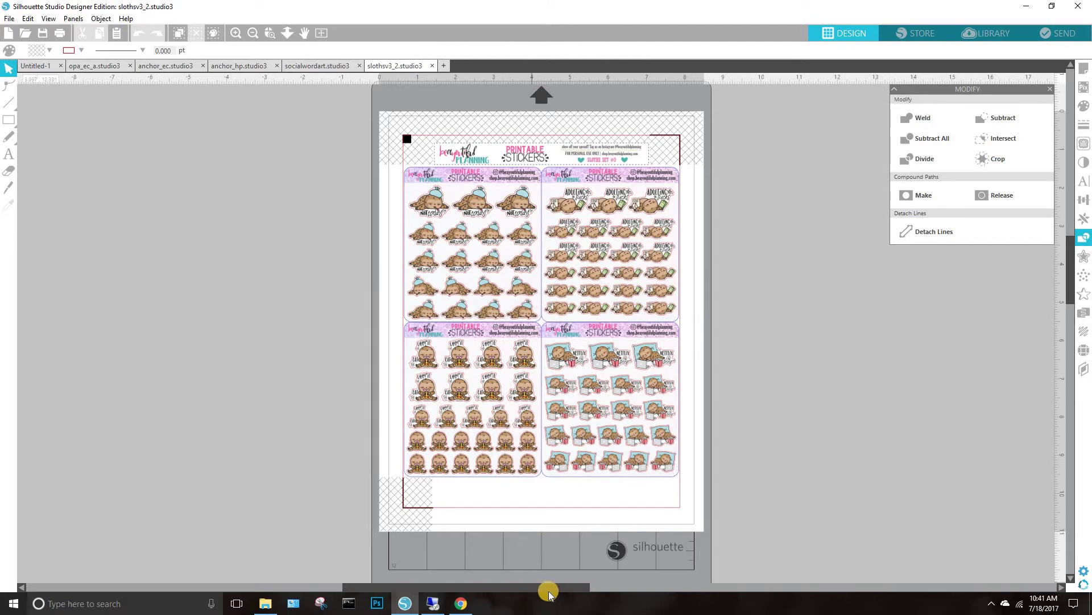
Try to crop the whole sloth sticker sheet with all its objects selected
left_click(572, 587)
scroll(738, 465, "right", 1)
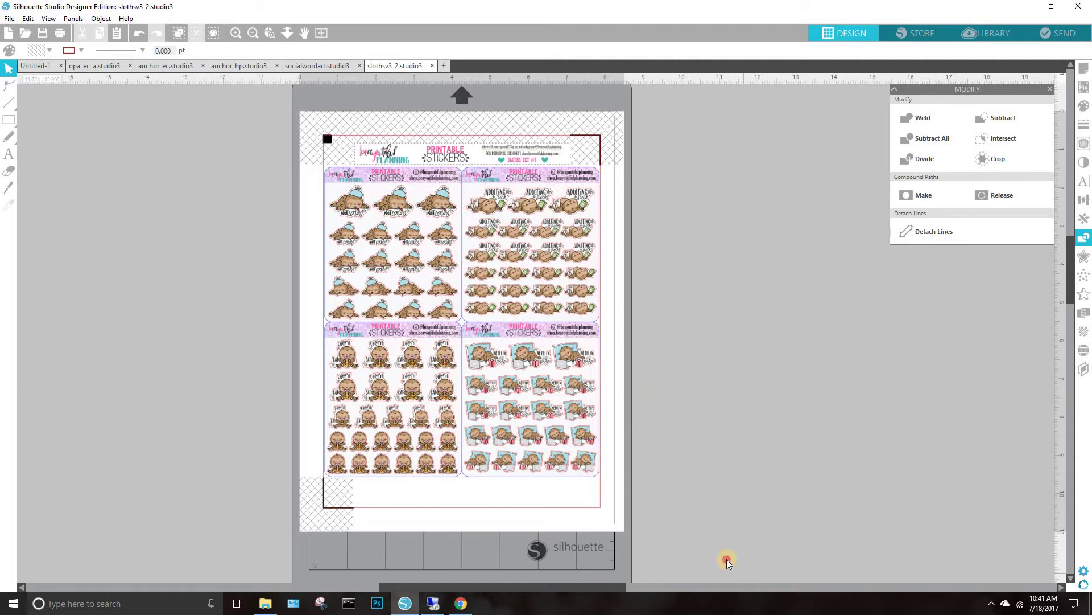
scroll(596, 411, "down", 1)
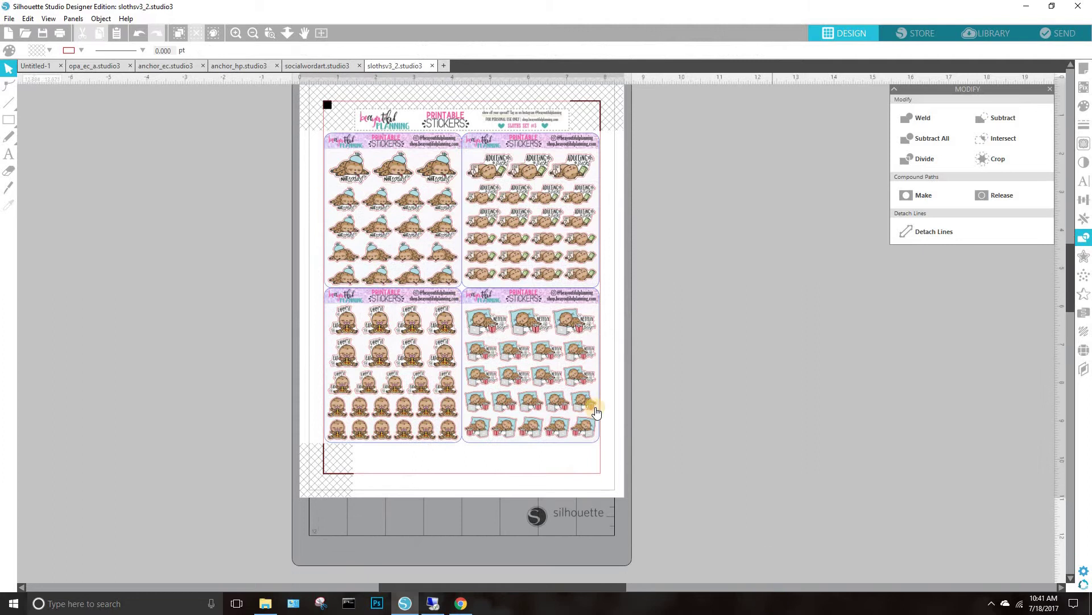
scroll(272, 112, "up", 1)
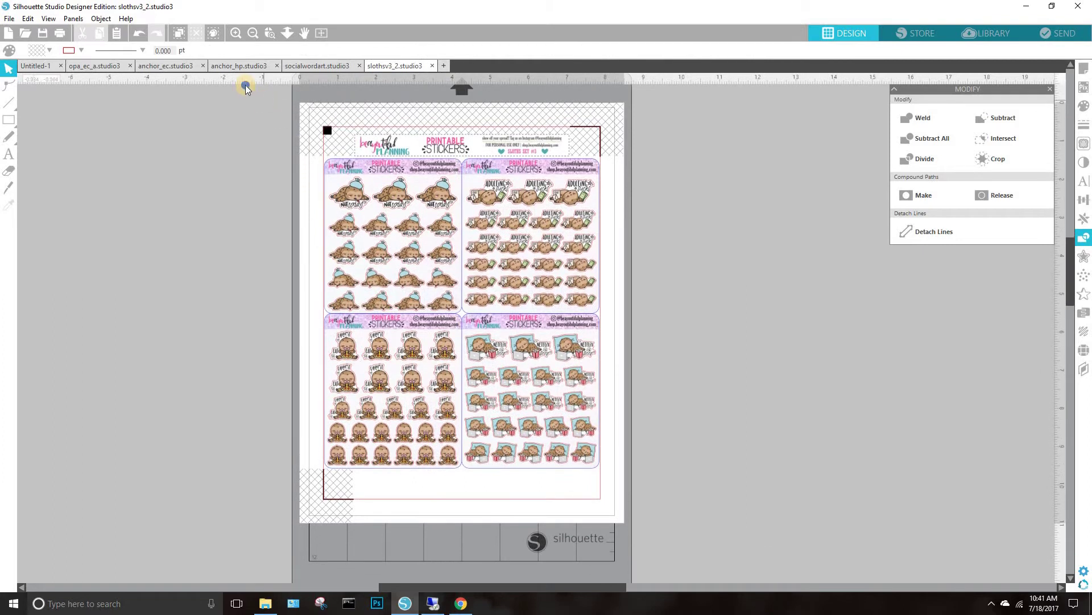
right_click(245, 85)
left_click(267, 119)
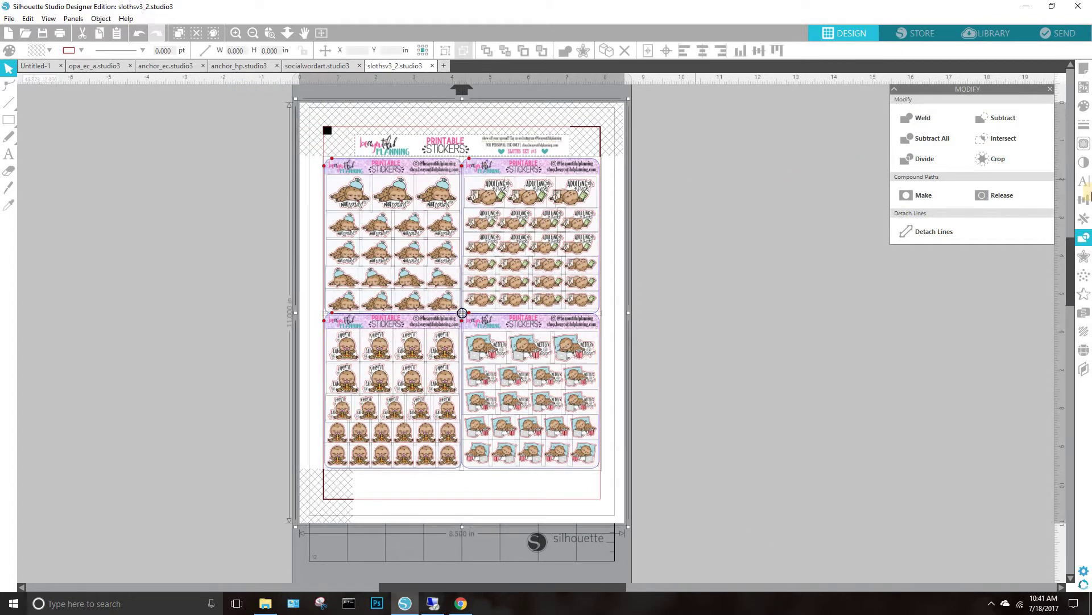
left_click(1033, 163)
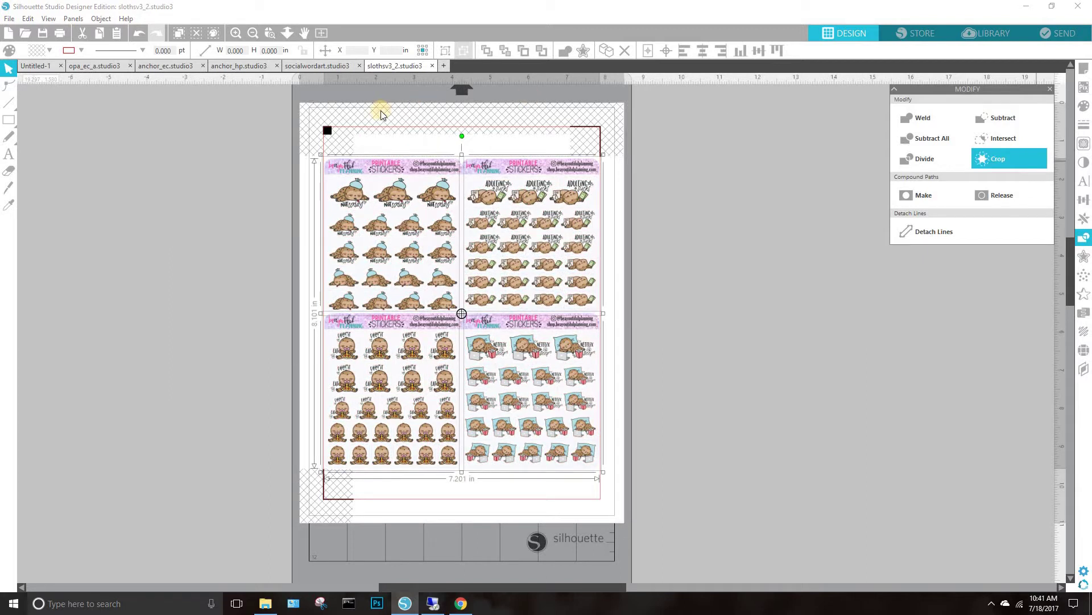
left_click(315, 176)
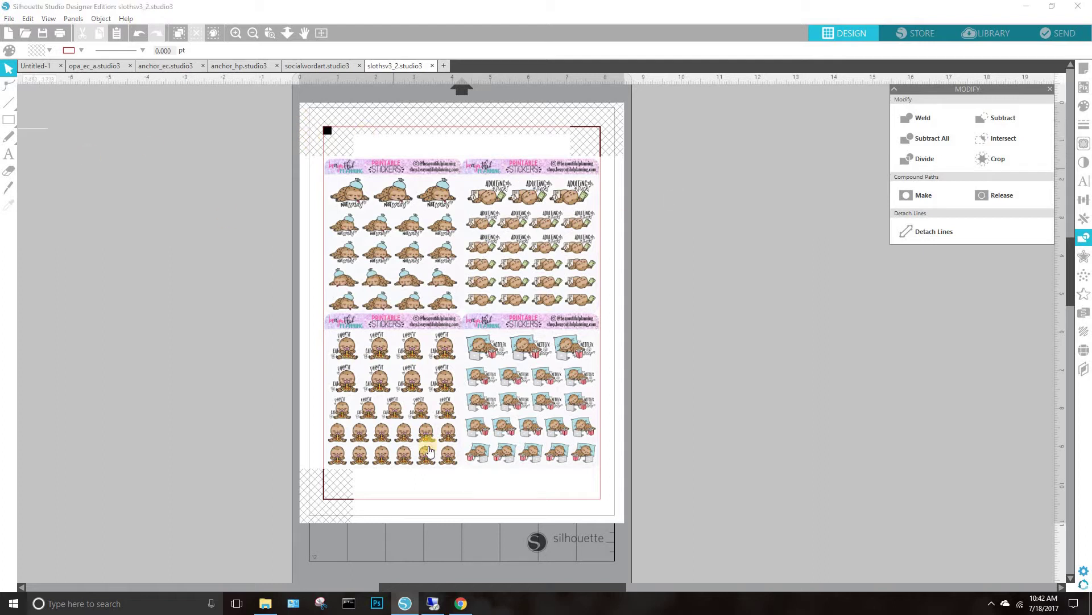
Check a cropped sloth panel, undo the crop of the sheet, and clear the selection
left_click(501, 334)
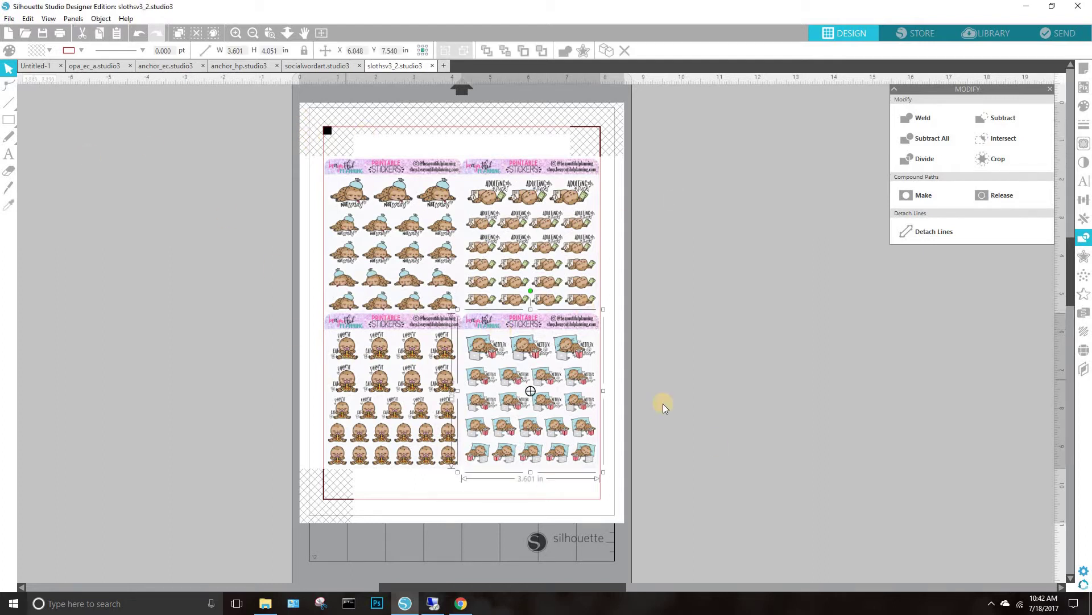
key("i")
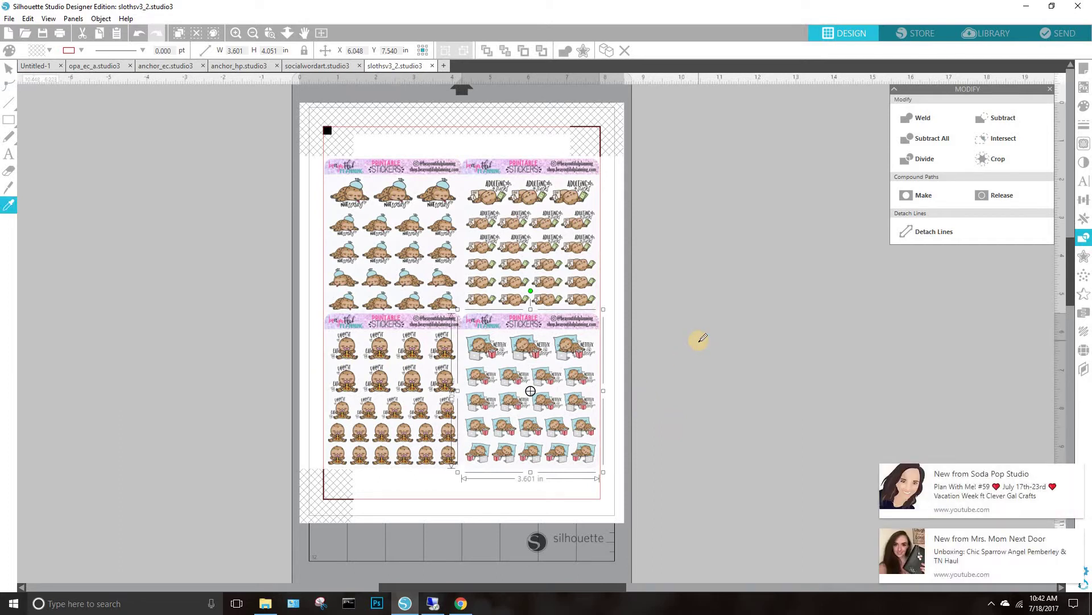
key("ctrl+z")
key("ctrl+a")
key("ctrl+z")
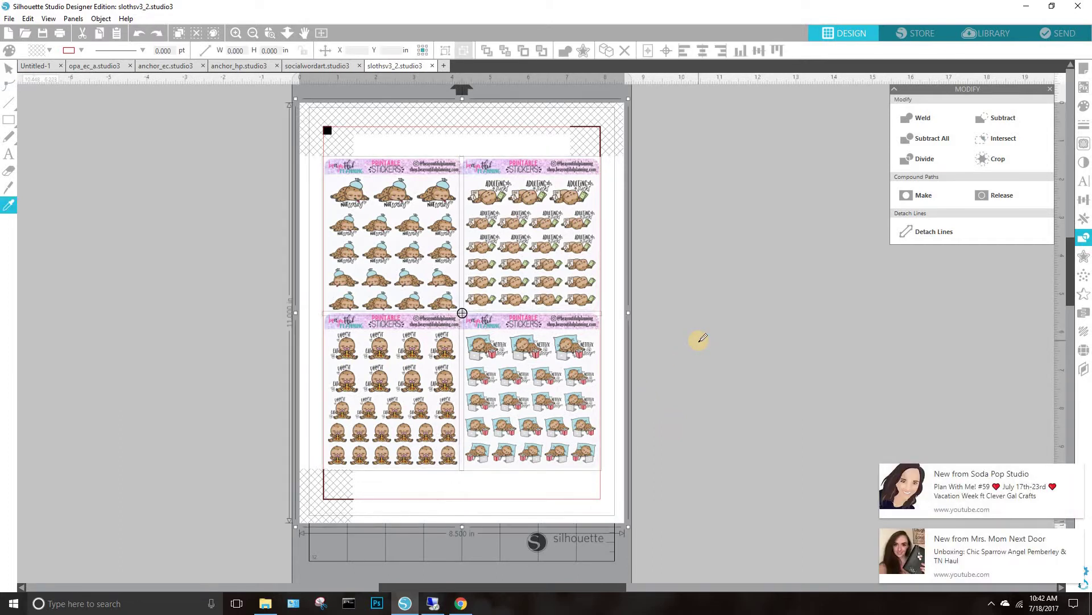
key("ctrl+z")
key("Escape")
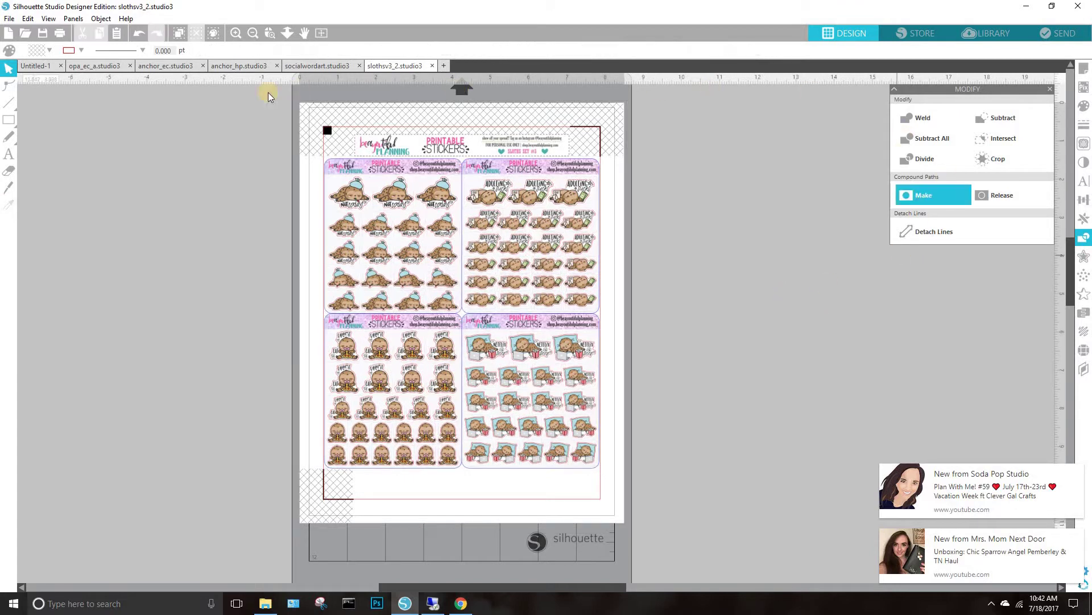
Open the Select by Color options for the sloth sheet
left_click(32, 20)
left_click(34, 20)
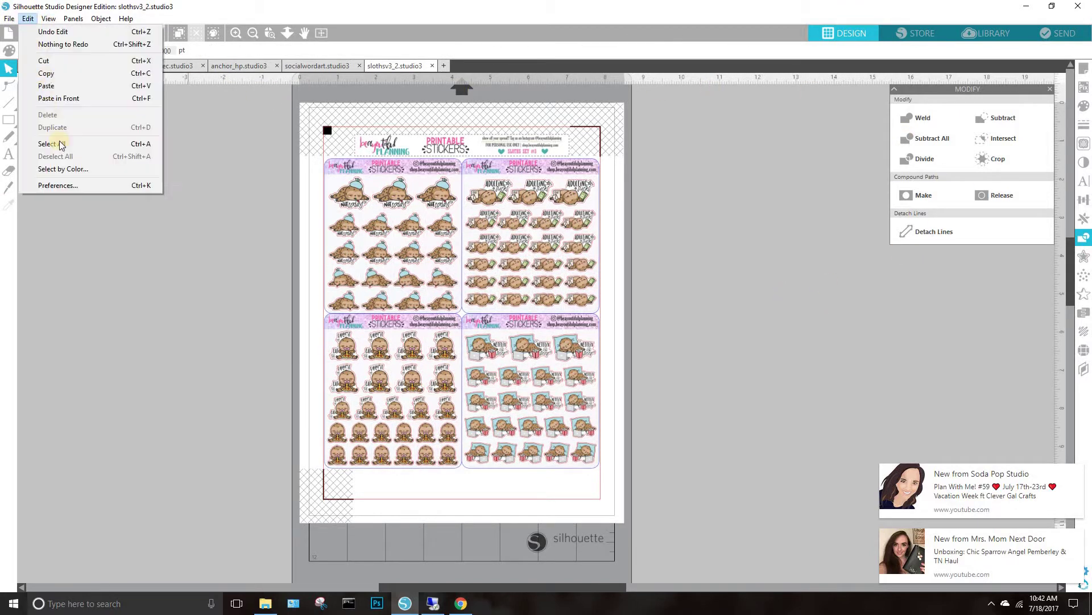
left_click(81, 170)
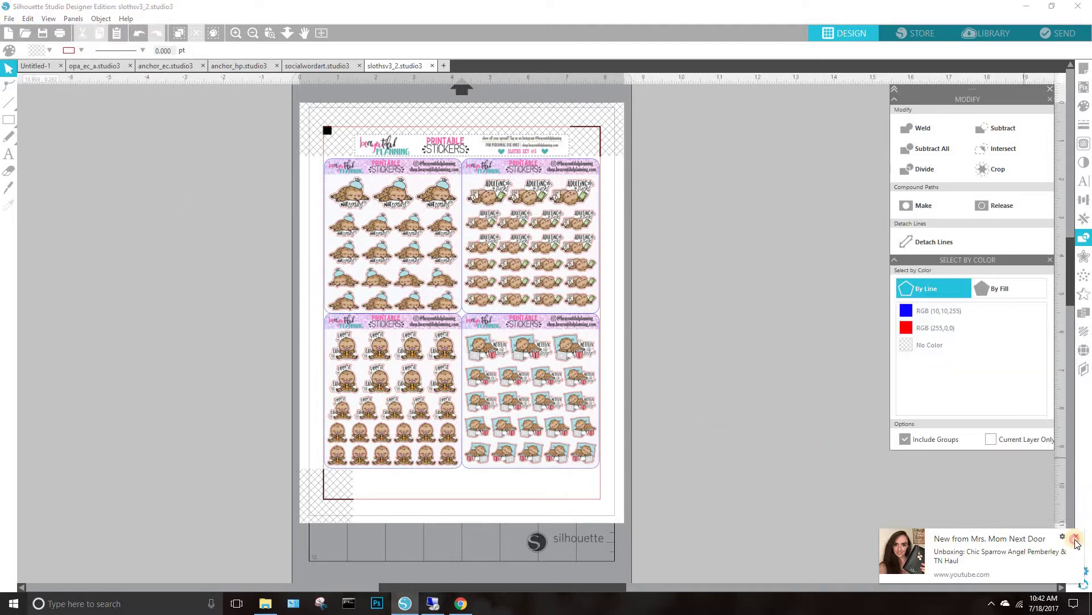
Turn on Quiet hours in Windows to silence notifications and return to the sloth sheet
left_click(1074, 603)
left_click(1016, 544)
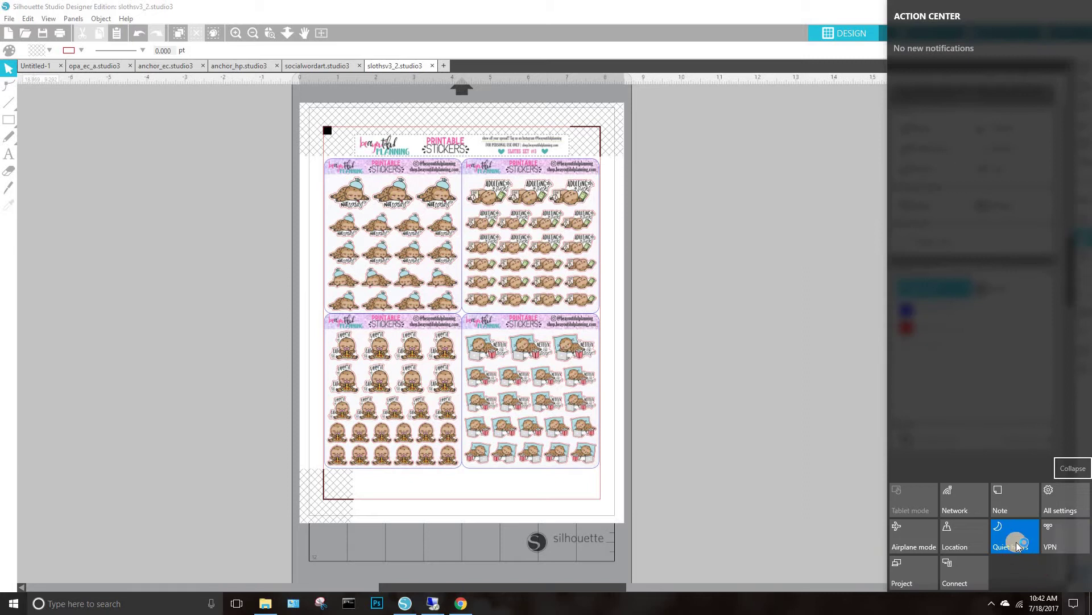
left_click(1015, 545)
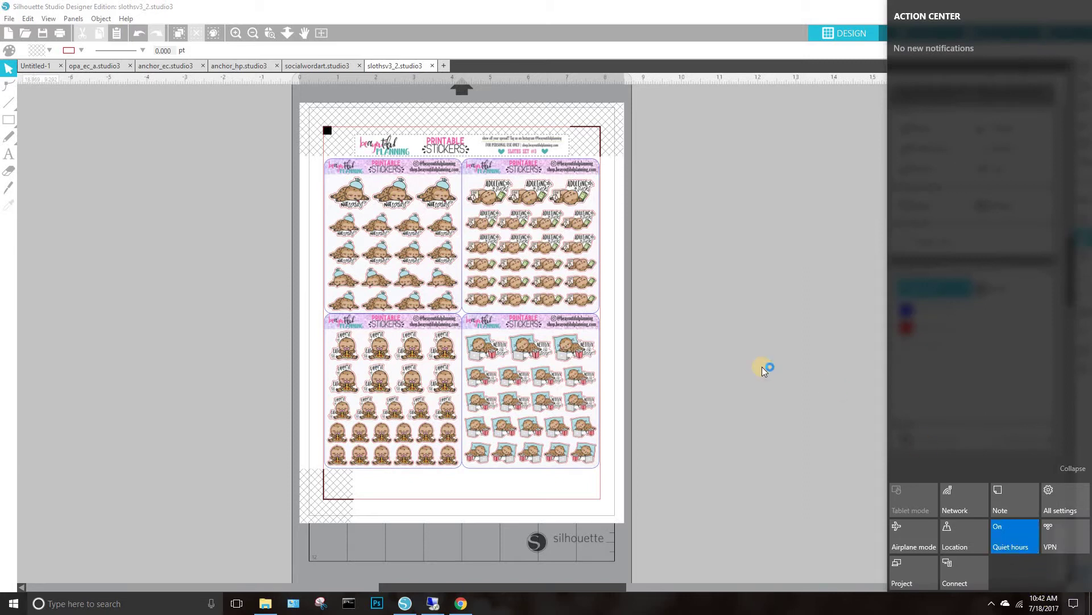
left_click(741, 359)
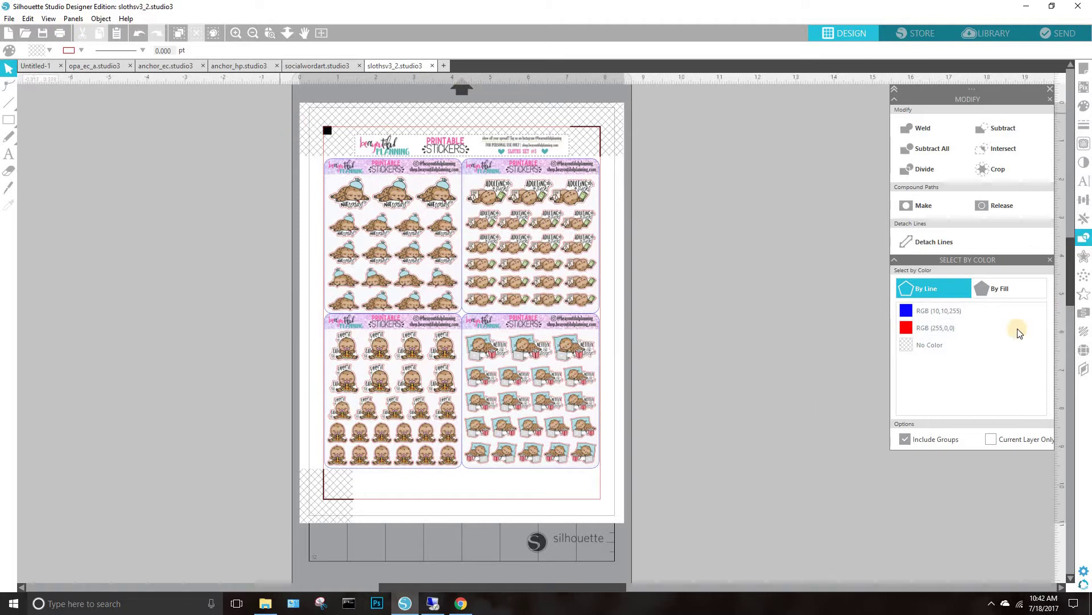
Select everything with line color RGB (10,10,255) and delete those panel outlines
left_click(953, 312)
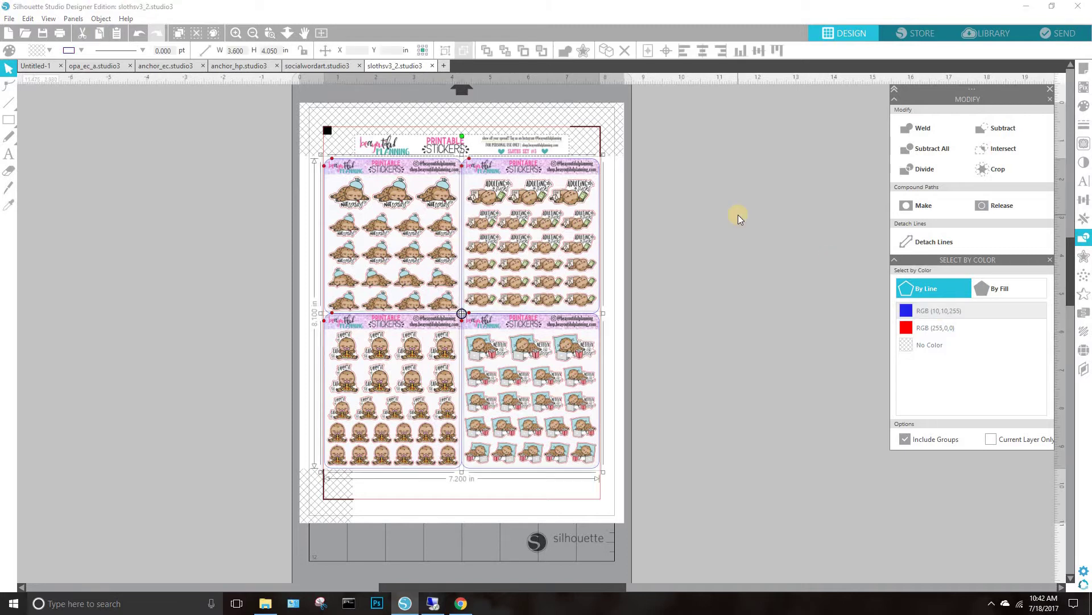
key("Delete")
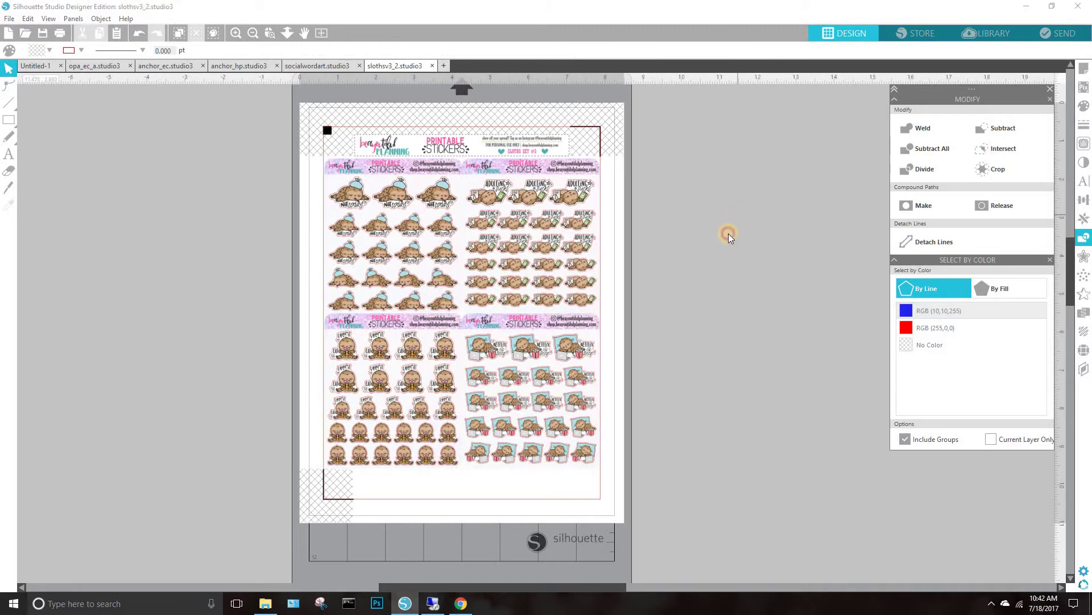
Select everything on the sloth sheet, crop it to the individual sticker shapes, and deselect the result
right_click(588, 90)
left_click(630, 127)
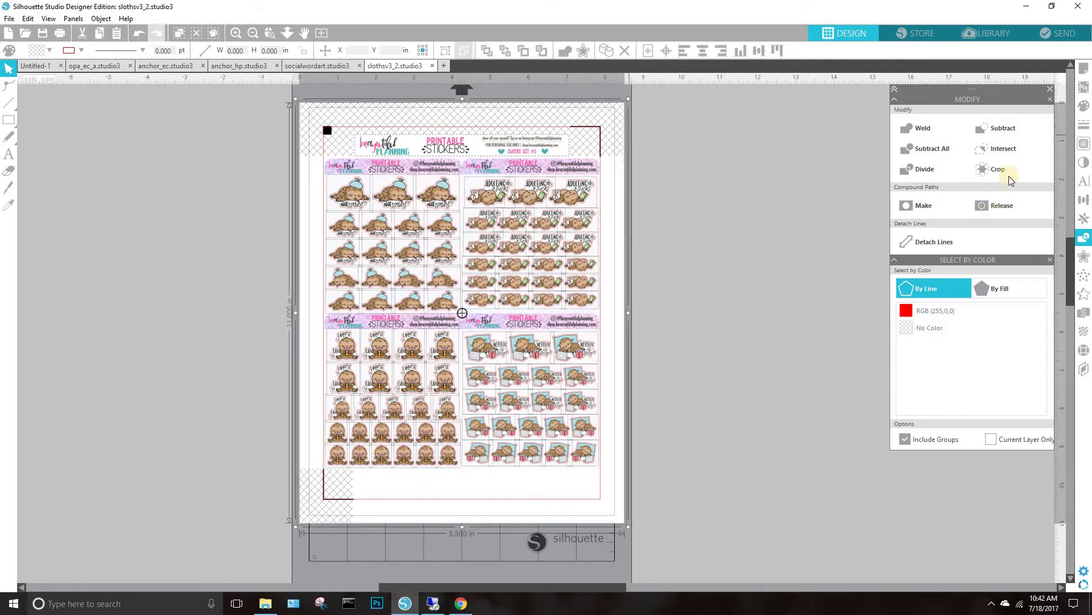
left_click(988, 165)
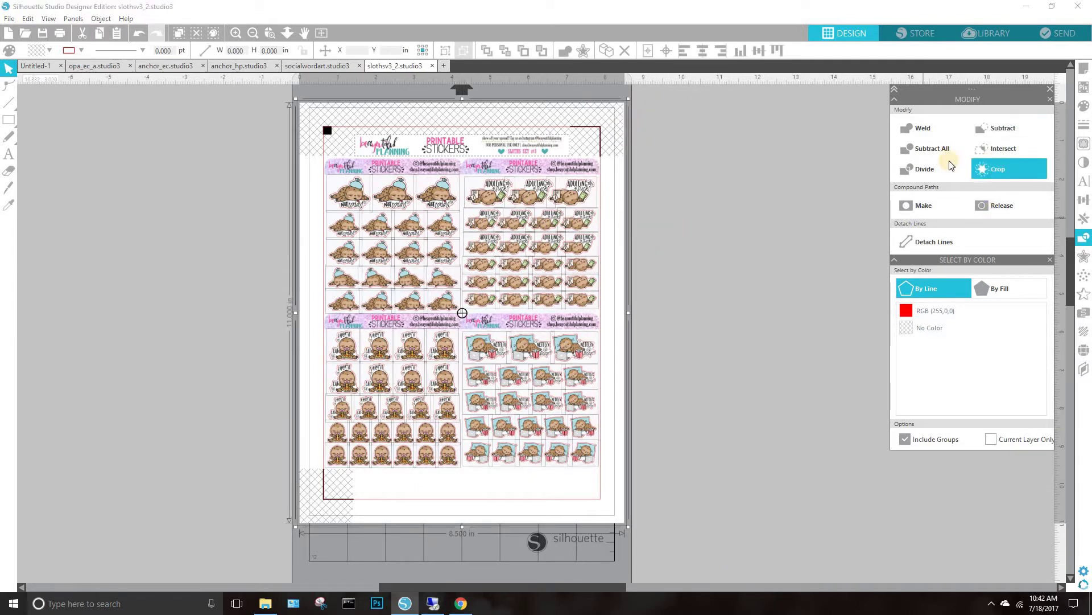
left_click(1046, 165)
left_click(261, 162)
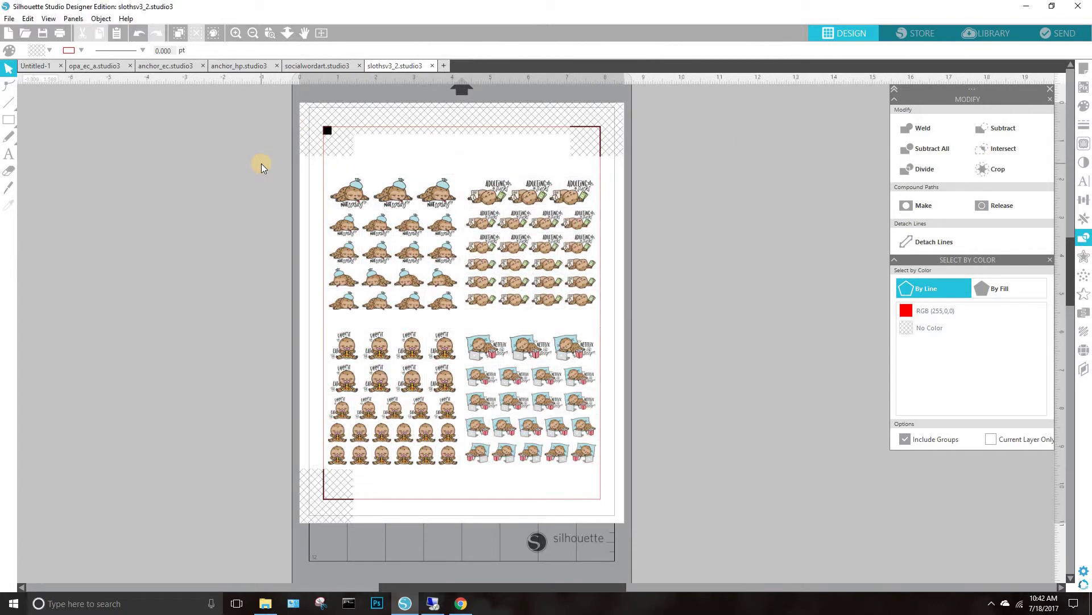
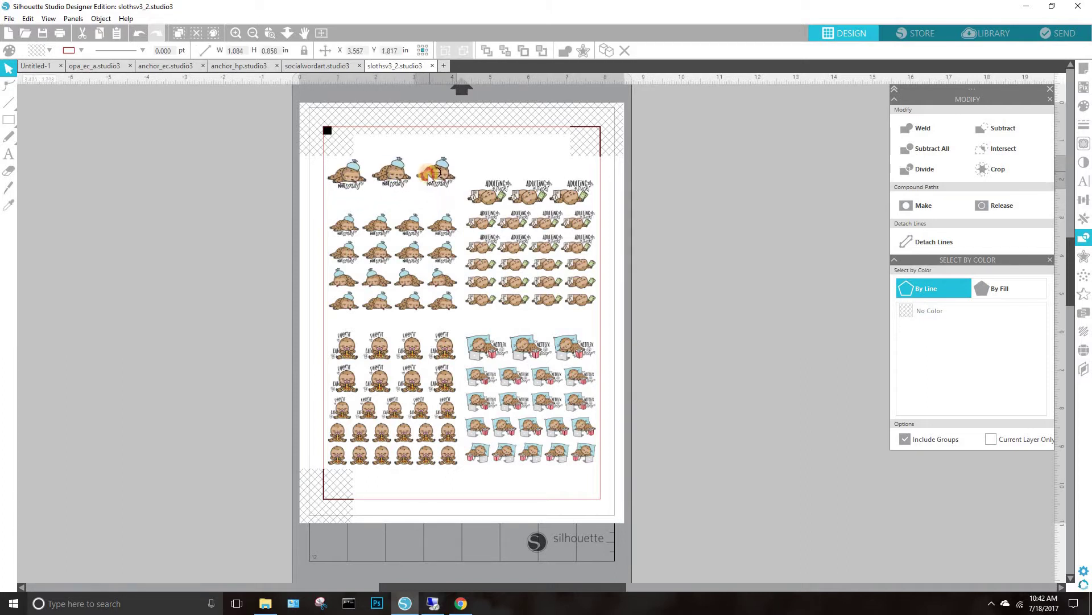
Move the last large "Netflix and sleep" sloth sticker off the page and enlarge it to about 3.95 × 2.52 in
left_click(235, 33)
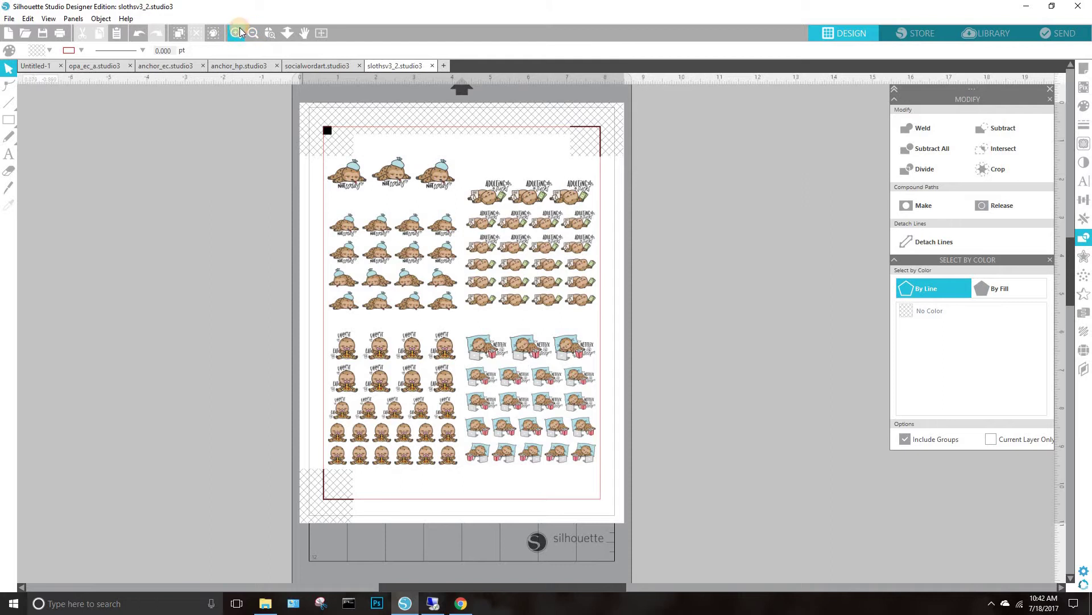
scroll(541, 322, "up", 2)
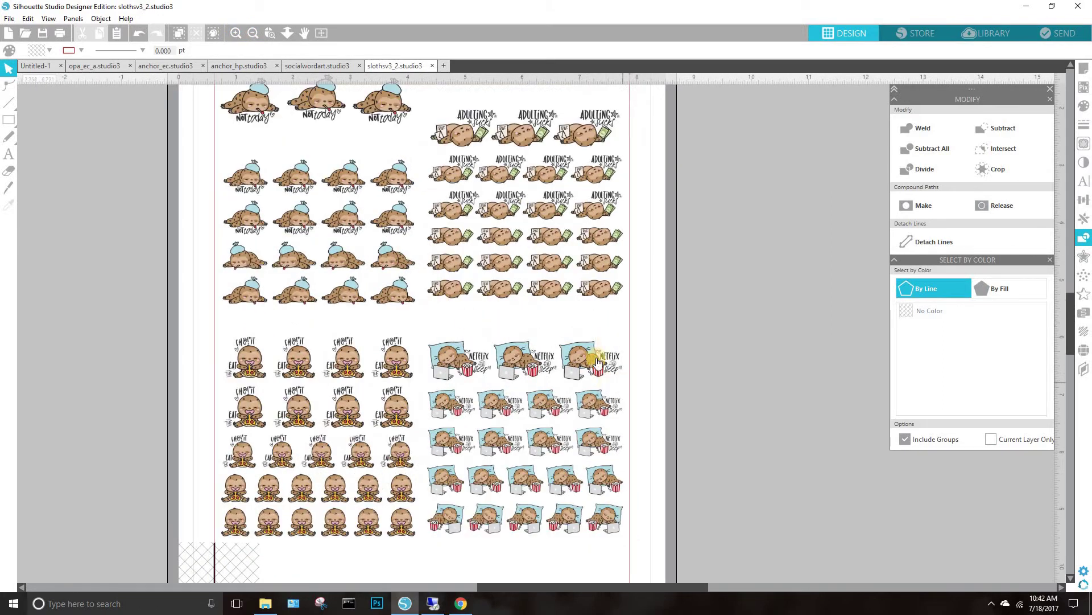
left_click(620, 341)
left_click_drag(626, 336, 788, 233)
left_click_drag(710, 330, 653, 295)
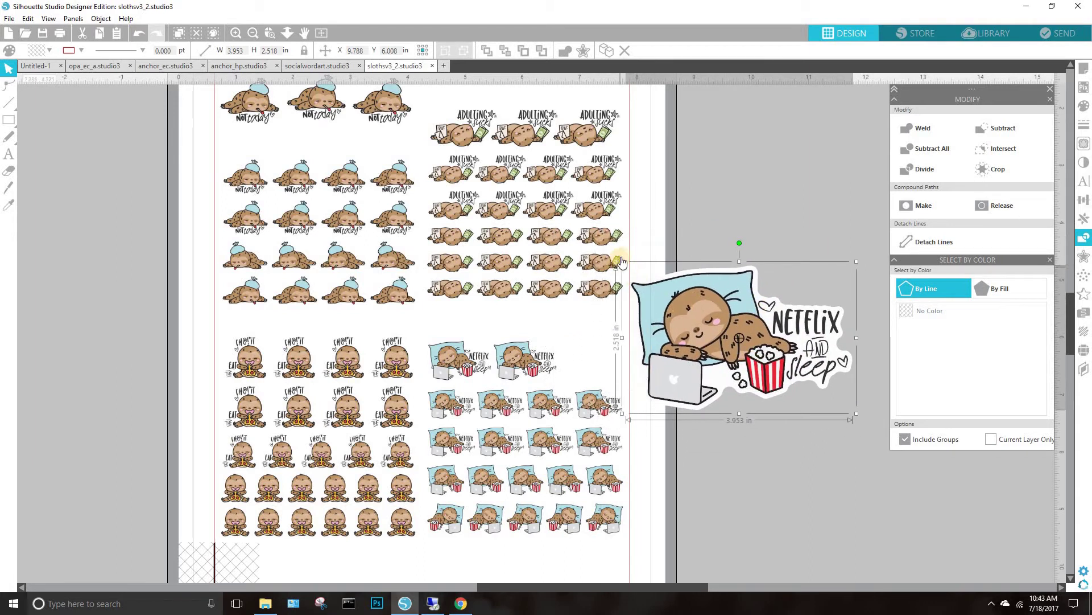
Shrink the "Netflix and sleep" sticker to about 1.52 × 0.97 in and place it back at the end of its row
left_click_drag(857, 262, 730, 275)
left_click_drag(764, 413, 777, 411)
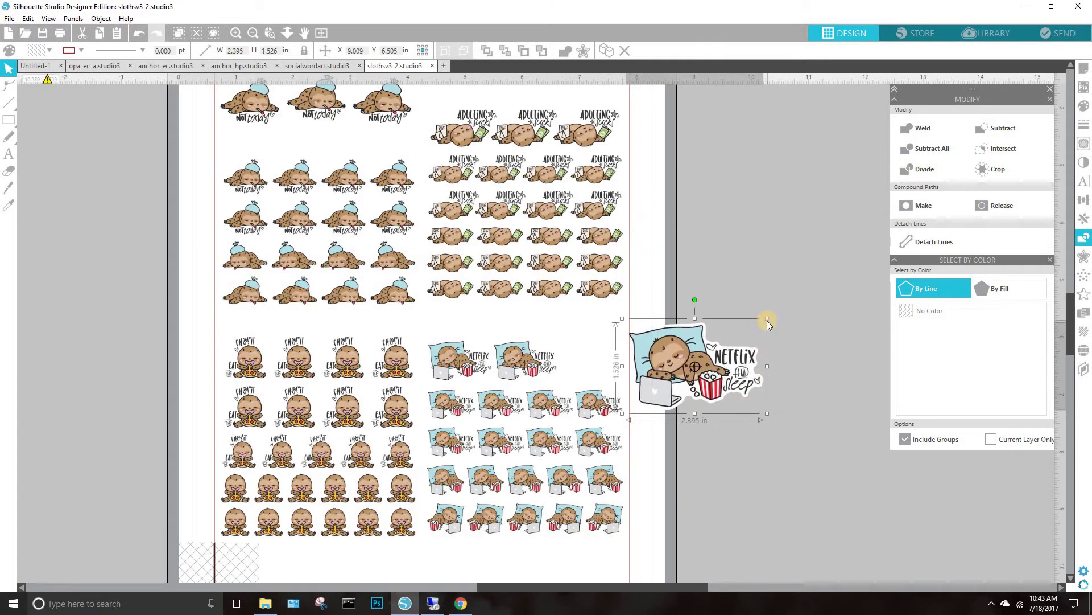
left_click_drag(767, 320, 692, 366)
left_click_drag(898, 168, 581, 364)
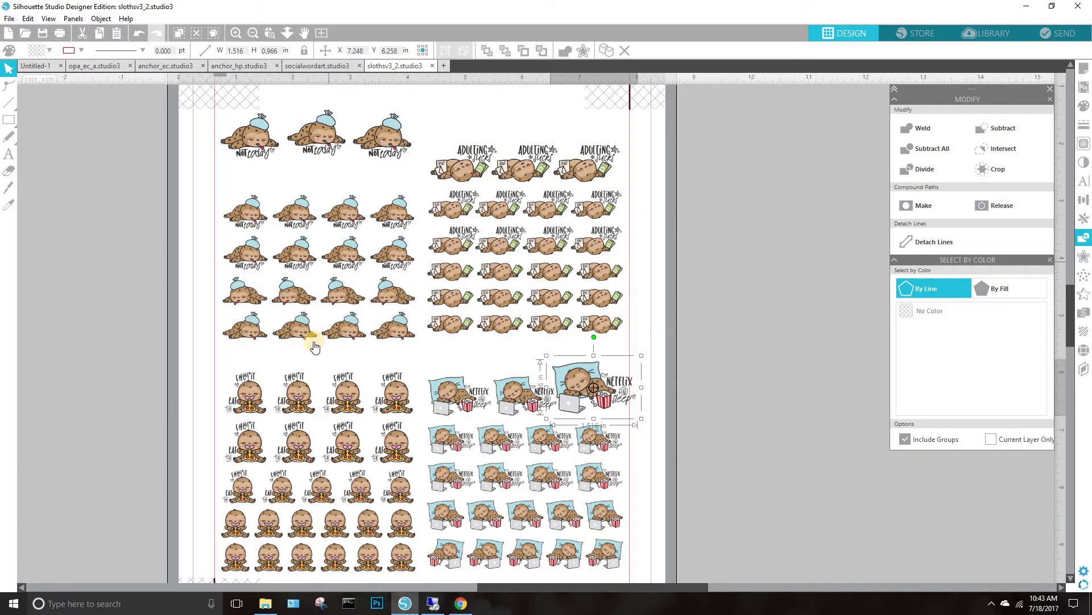
Open the sloth sheet's send setup, select all the stickers and assign them the Cut setting in Simple mode
scroll(311, 350, "down", 3)
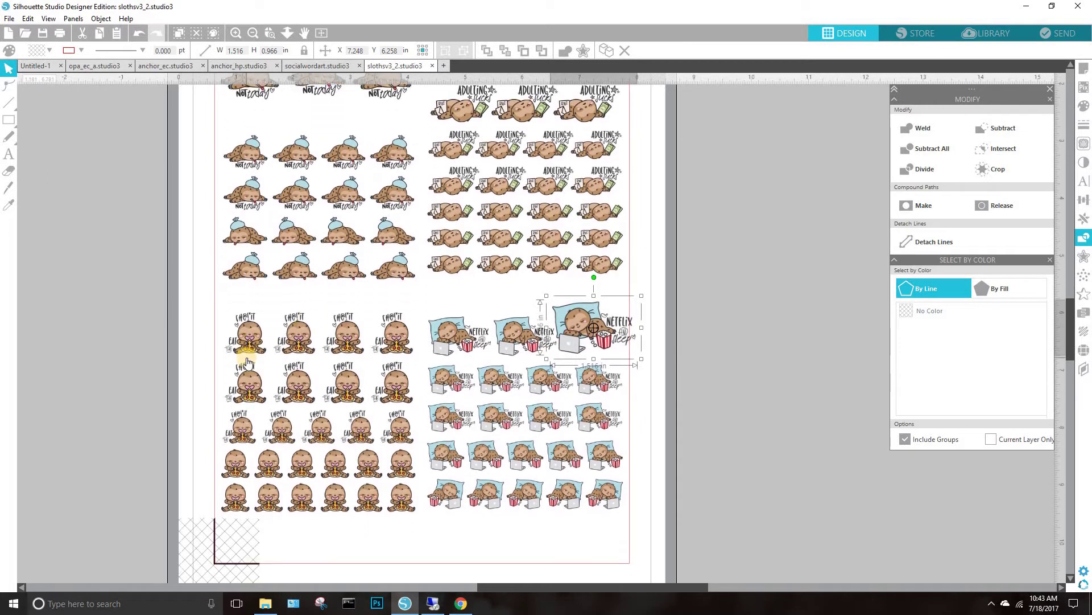
scroll(280, 350, "up", 6)
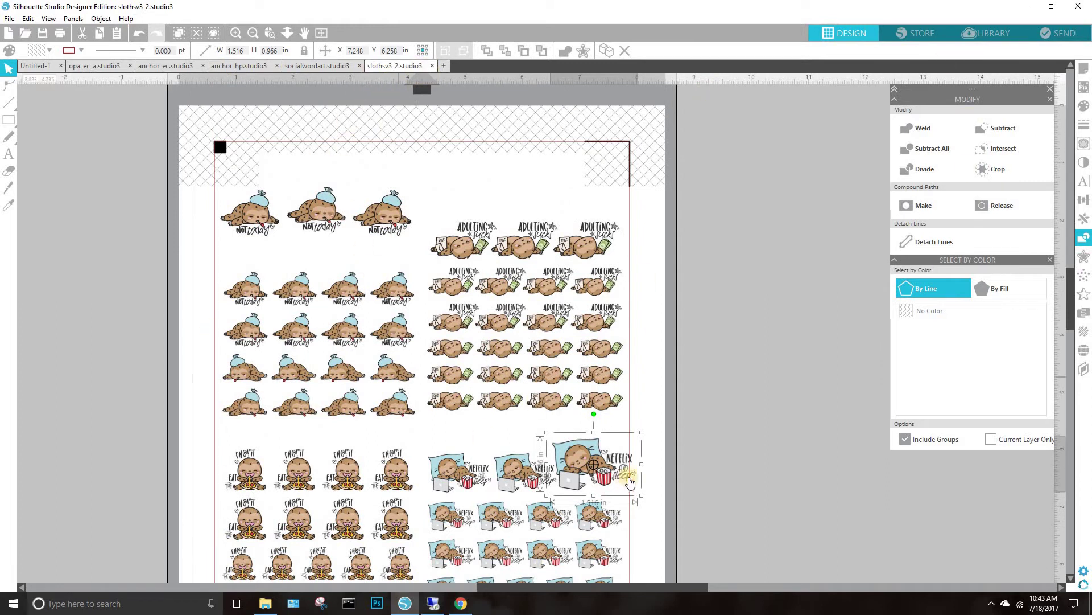
left_click(1055, 34)
left_click(962, 111)
left_click(900, 247)
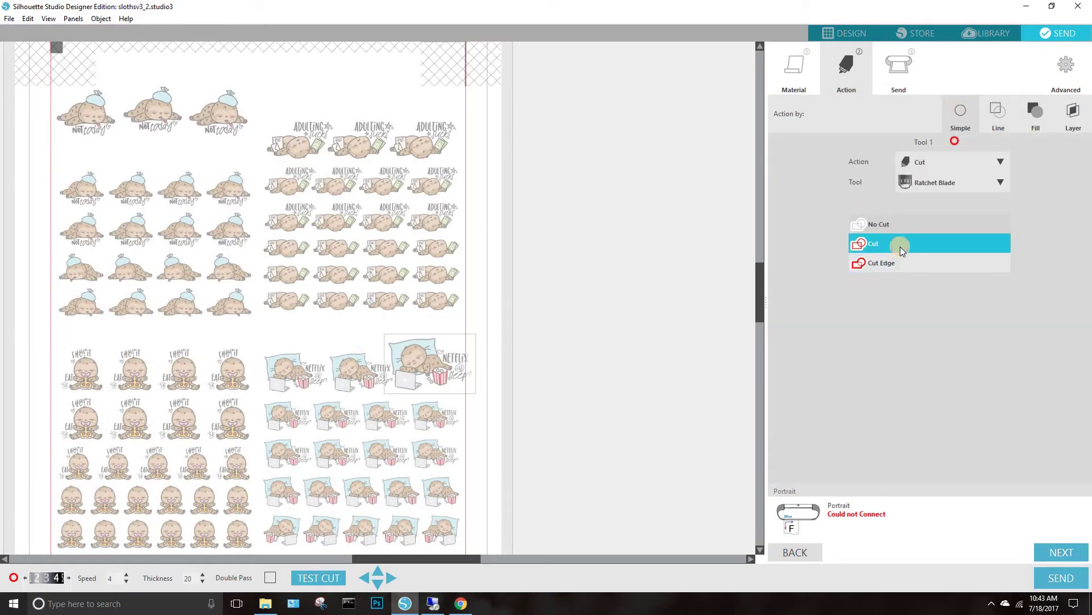
left_click(48, 78)
left_click_drag(375, 332, 492, 515)
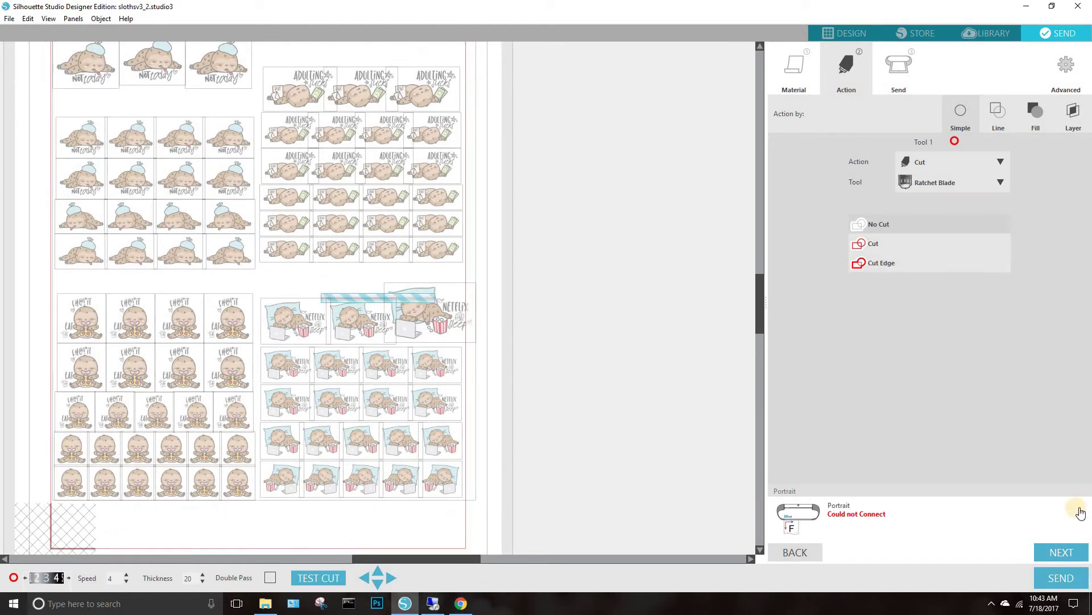
left_click(913, 263)
left_click(896, 242)
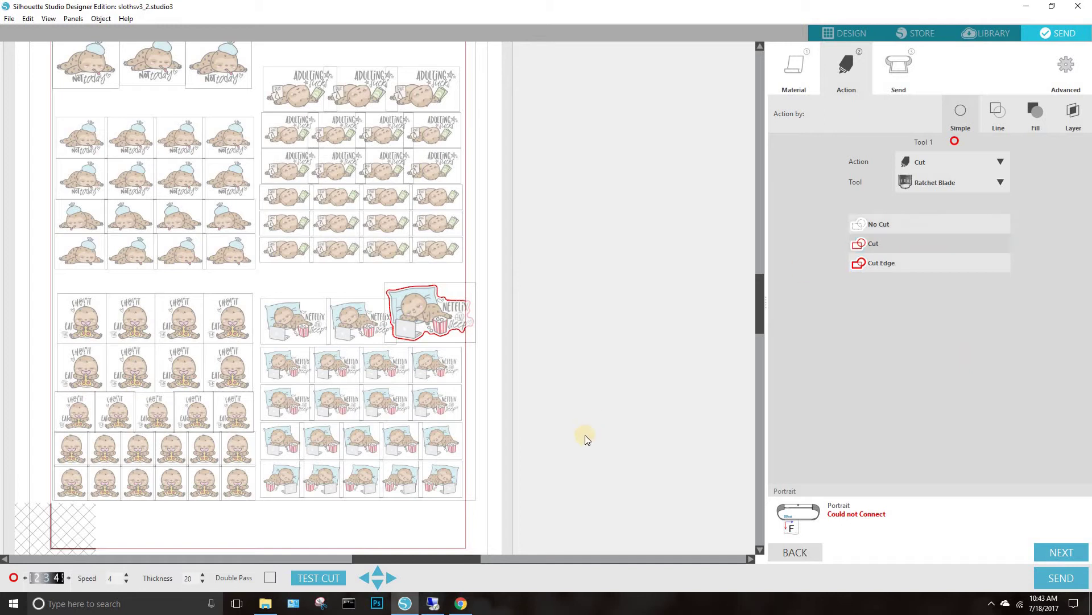
Deselect the stickers and shift the large "Netflix and sleep" sticker slightly outward, past the edge of the cut area
left_click(534, 347)
left_click_drag(449, 317, 471, 308)
left_click(508, 409)
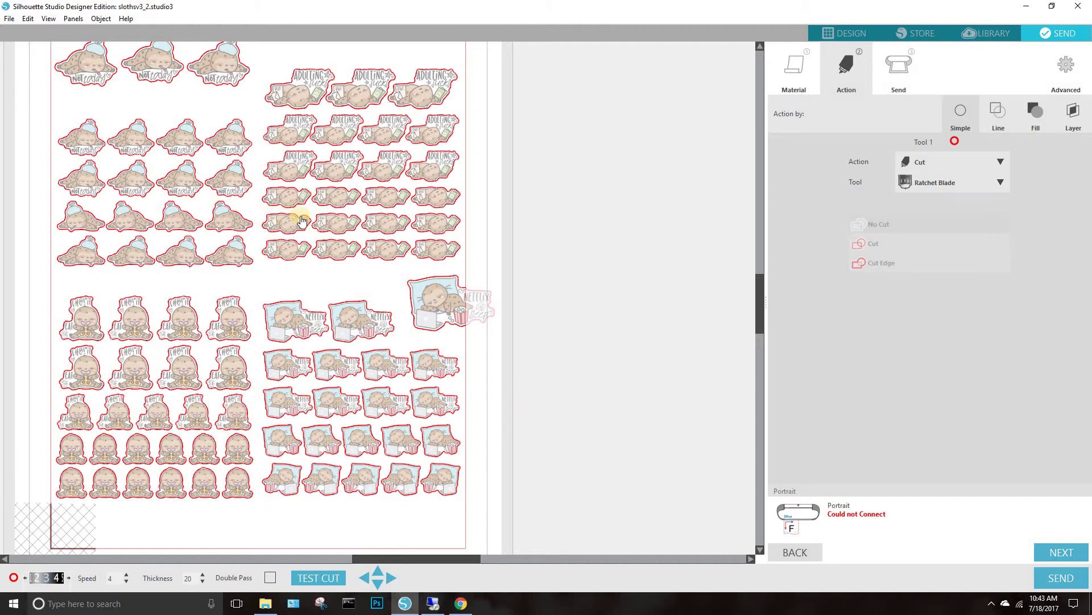
Return to the design view and switch to the anchor_hp.studio3 sticker sheet
left_click(846, 33)
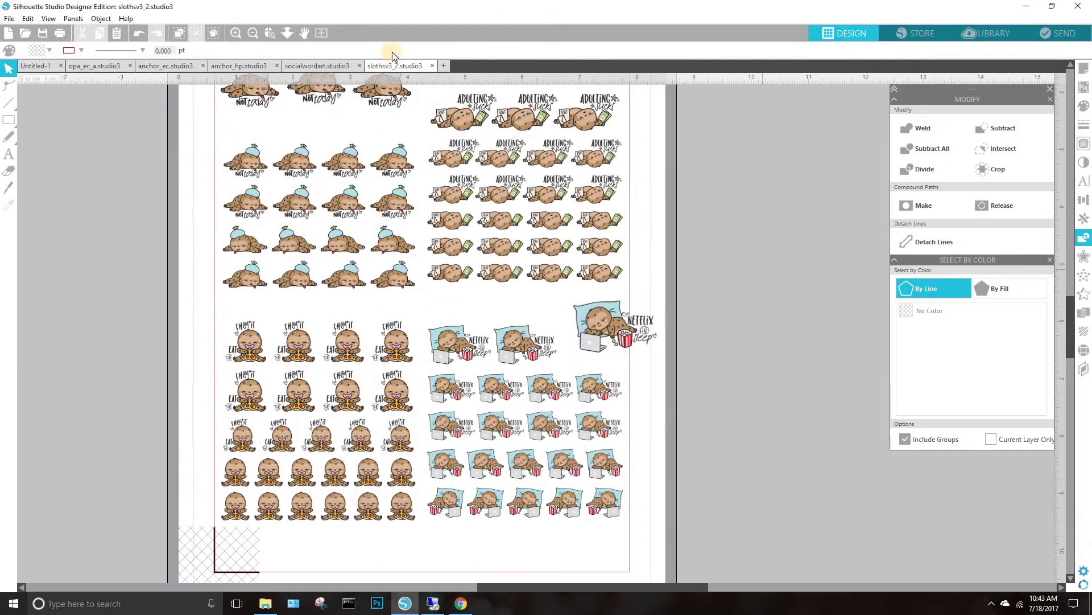
left_click(244, 68)
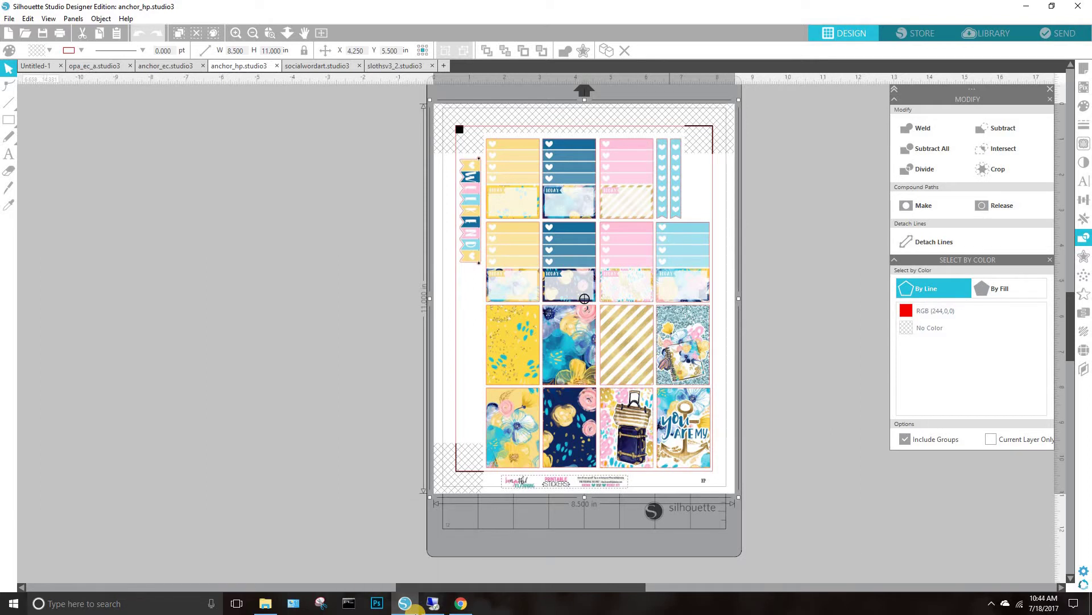
left_click_drag(565, 589, 618, 588)
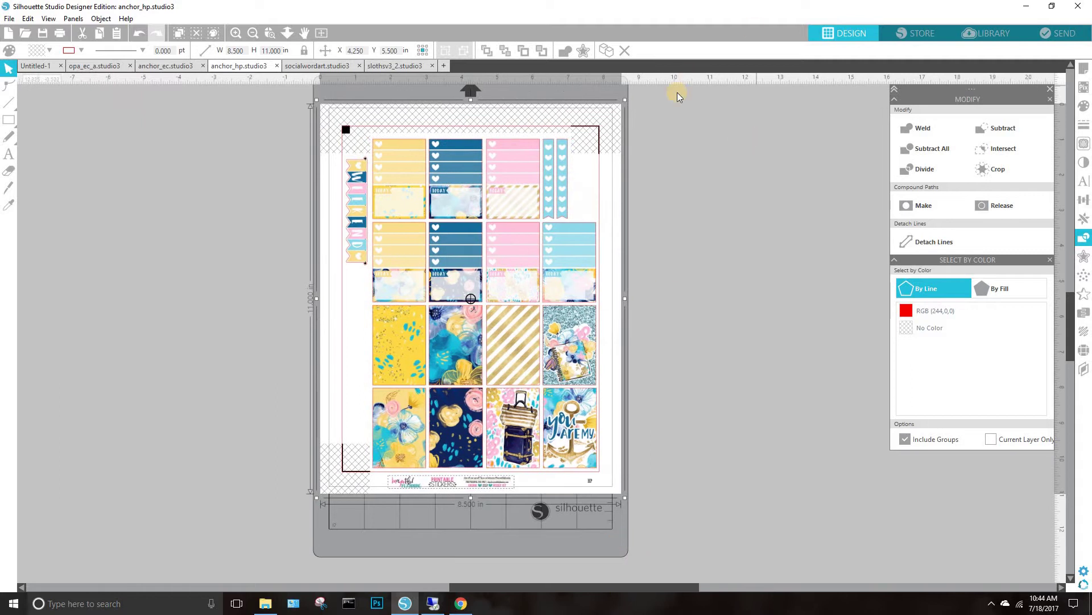
Select everything on the anchor sheet, crop it to the individual sticker shapes, and deselect the result
right_click(711, 133)
left_click(647, 111)
right_click(673, 149)
left_click(673, 147)
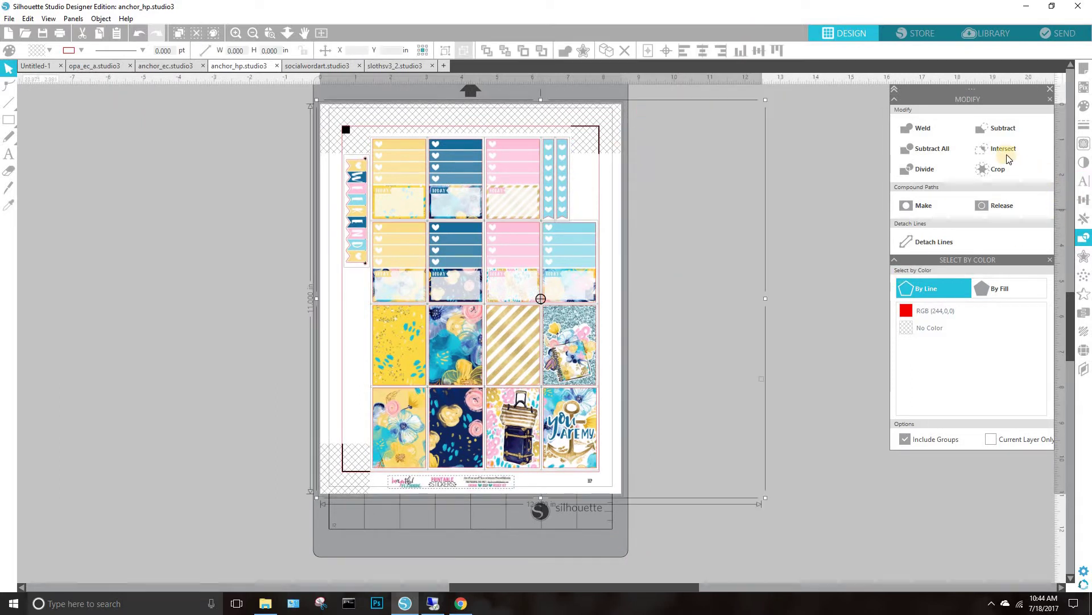
left_click(986, 171)
left_click(654, 111)
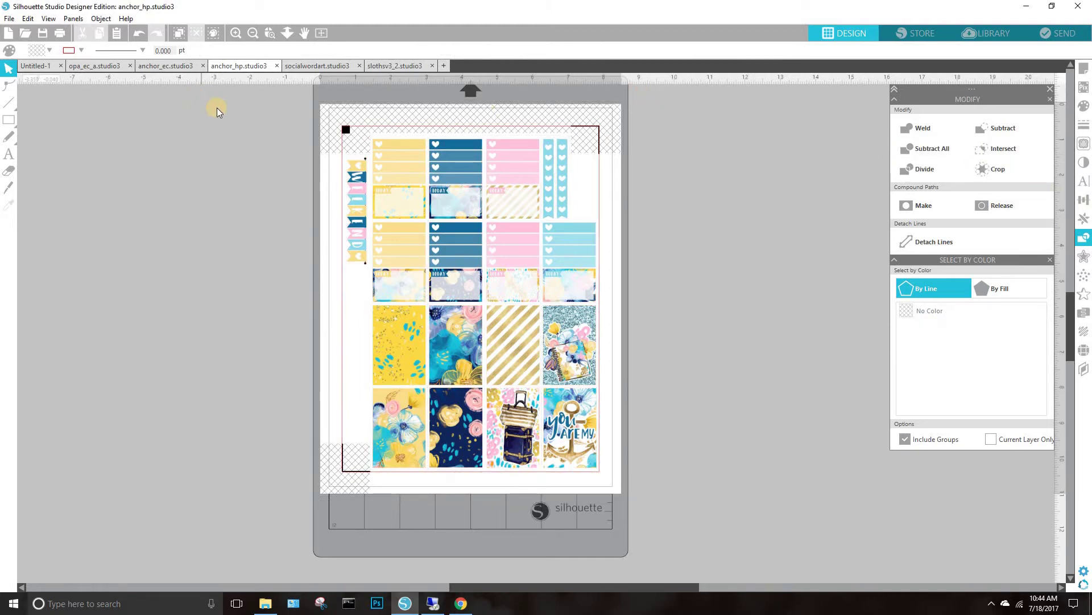
Try moving the first yellow heart checklist sticker off the page, and undo the move
left_click_drag(396, 172, 287, 156)
key("ctrl+z")
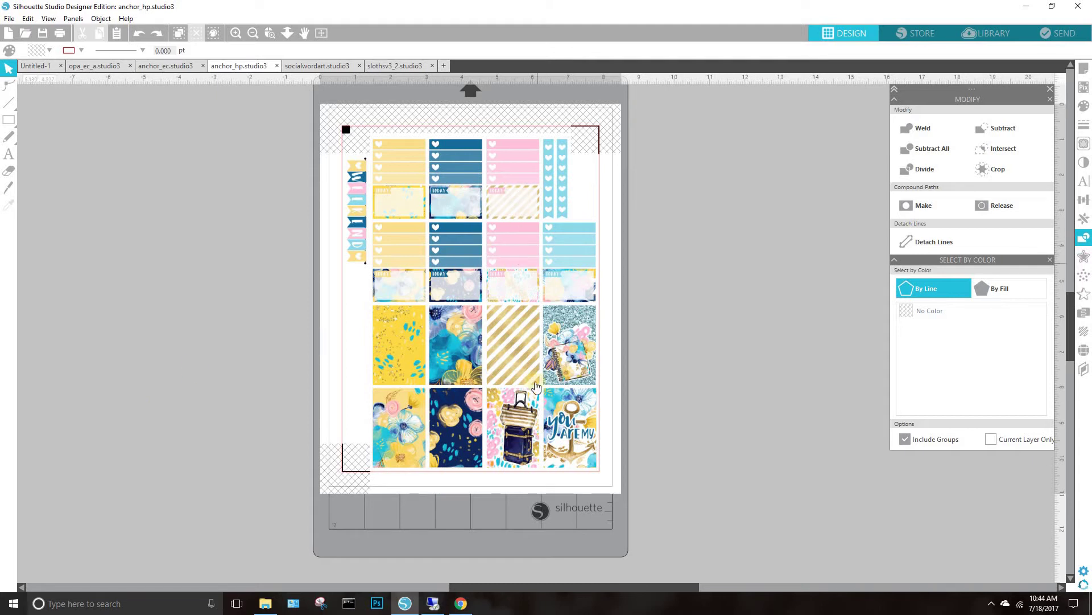
left_click(383, 328)
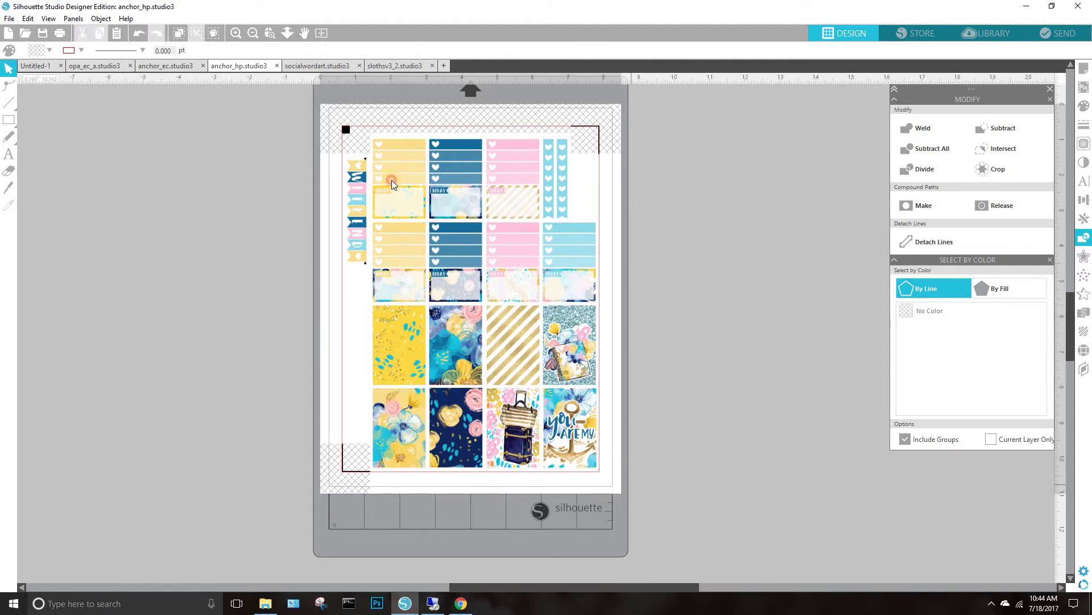
Move all the cropped anchor stickers off the left side of the page and bring the "you are my" anchor sticker back onto it
left_click_drag(630, 483, 303, 110)
left_click_drag(353, 182, 69, 185)
left_click(292, 586)
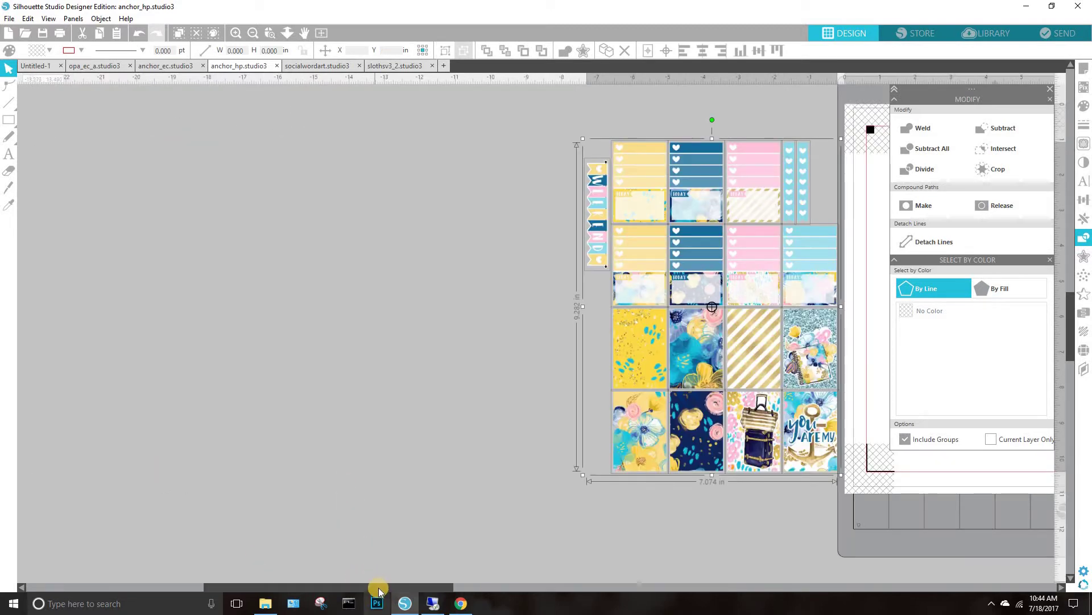
scroll(515, 581, "right", 9)
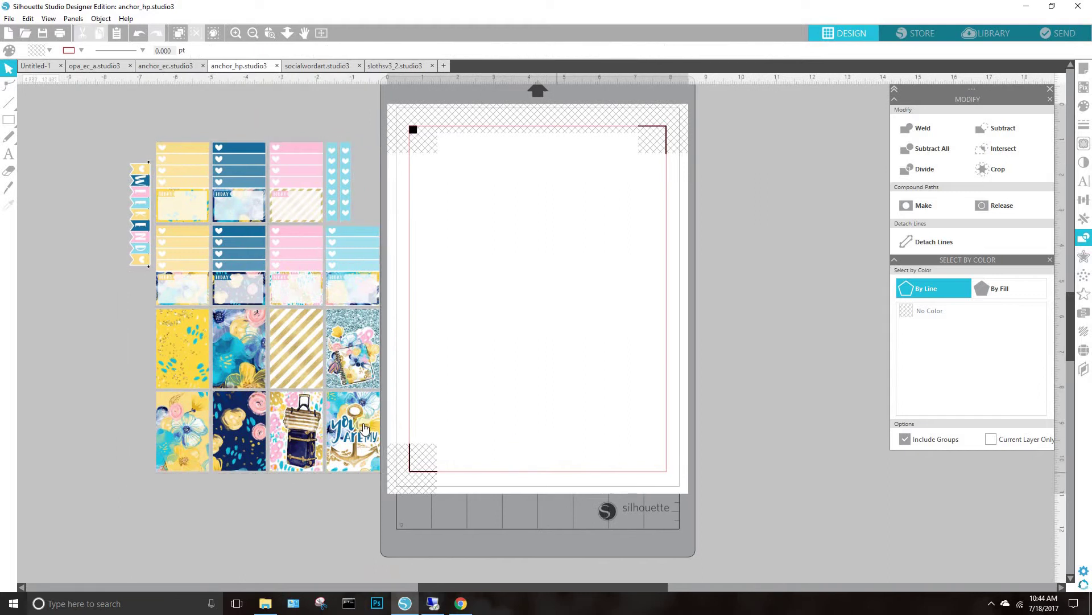
left_click_drag(538, 431, 615, 424)
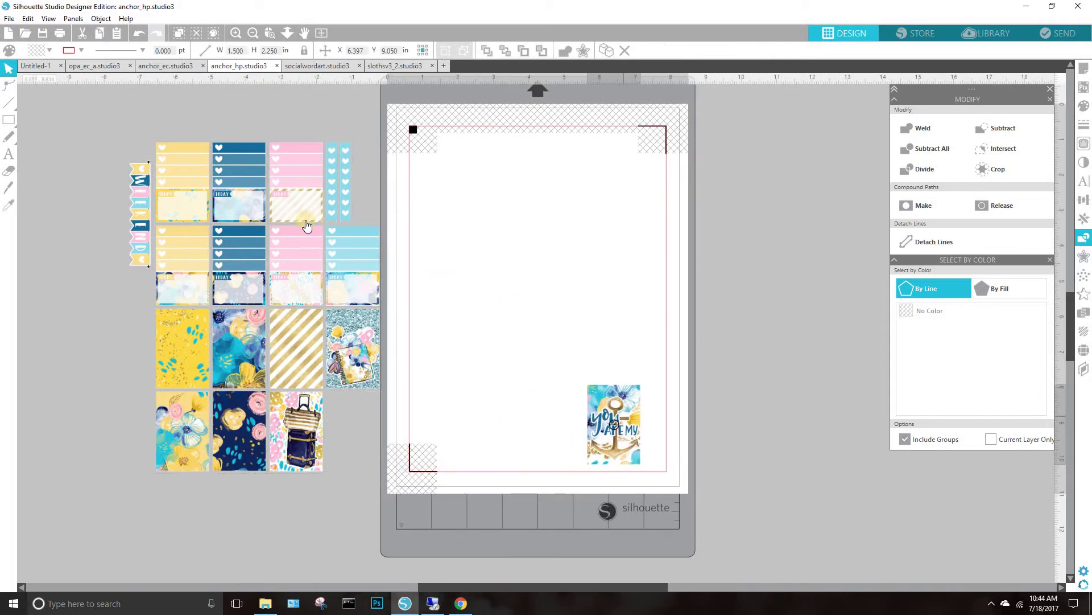
left_click_drag(245, 51, 216, 47)
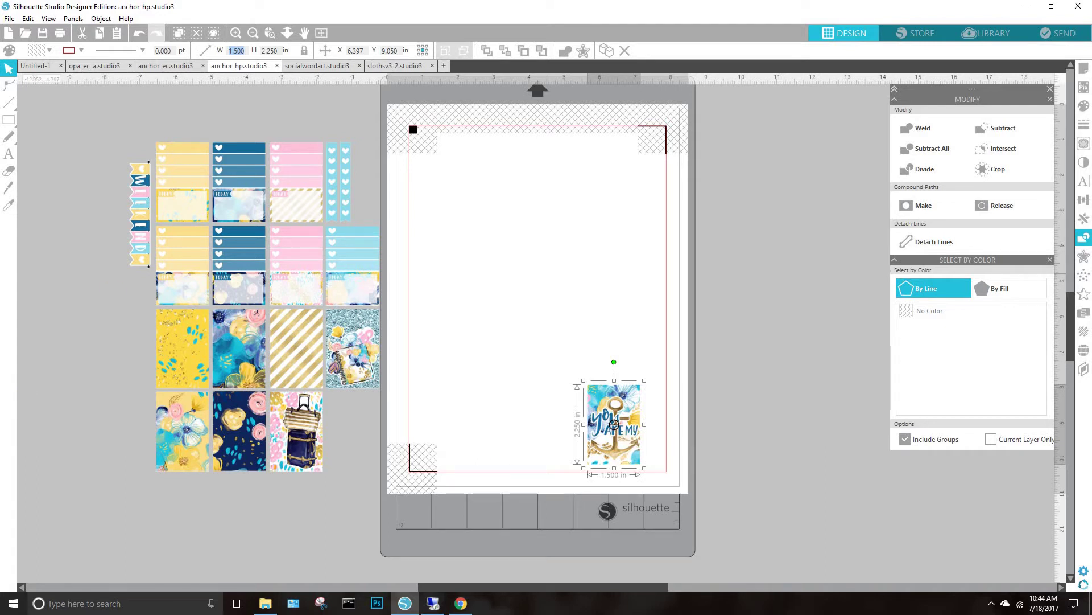
Switch to Chrome's Pinterest results, open the source page of the "Big Happy Planner Dimensions" pin, and close it
key("alt+Tab")
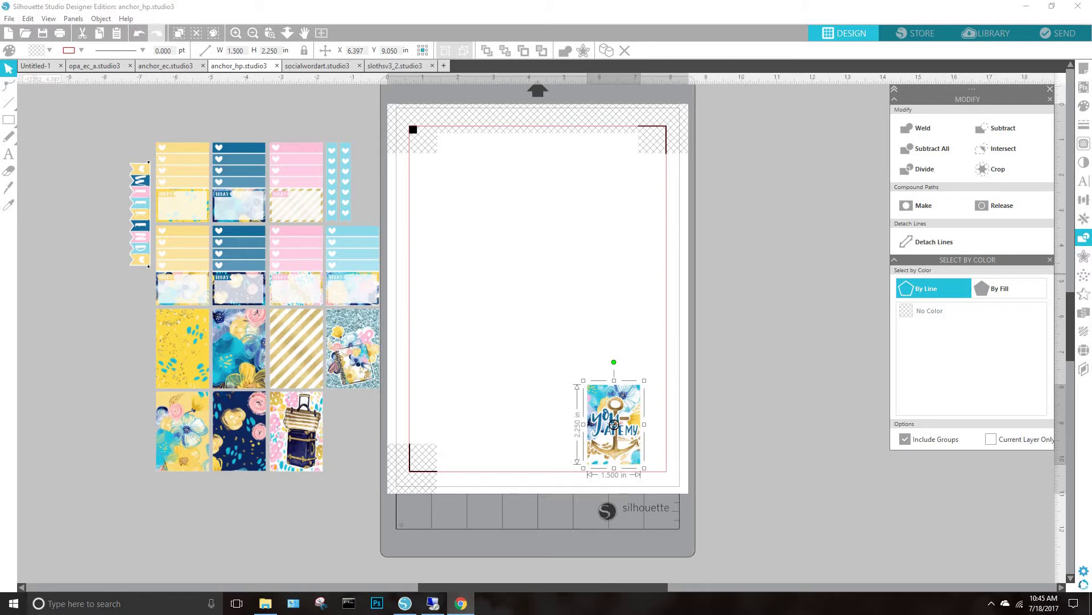
left_click_drag(1091, 69, 364, 67)
left_click_drag(190, 67, 208, 61)
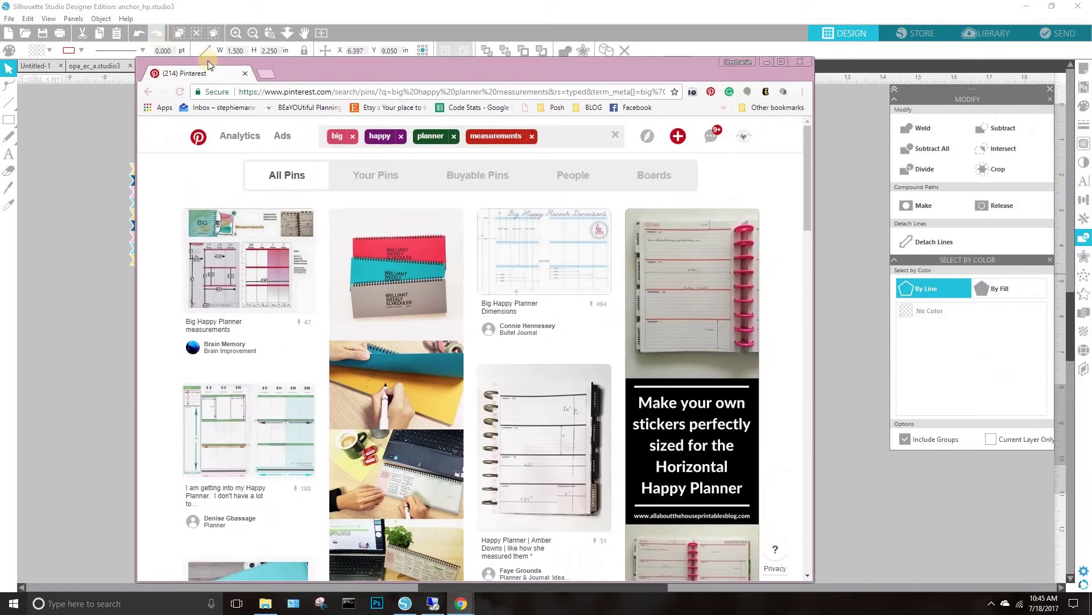
left_click(541, 277)
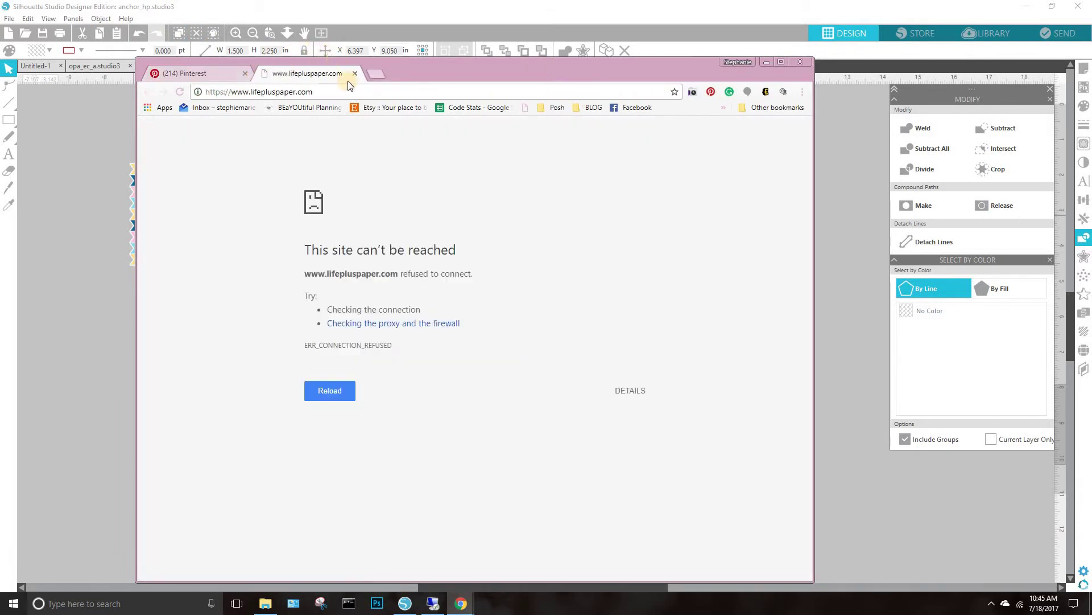
left_click(356, 73)
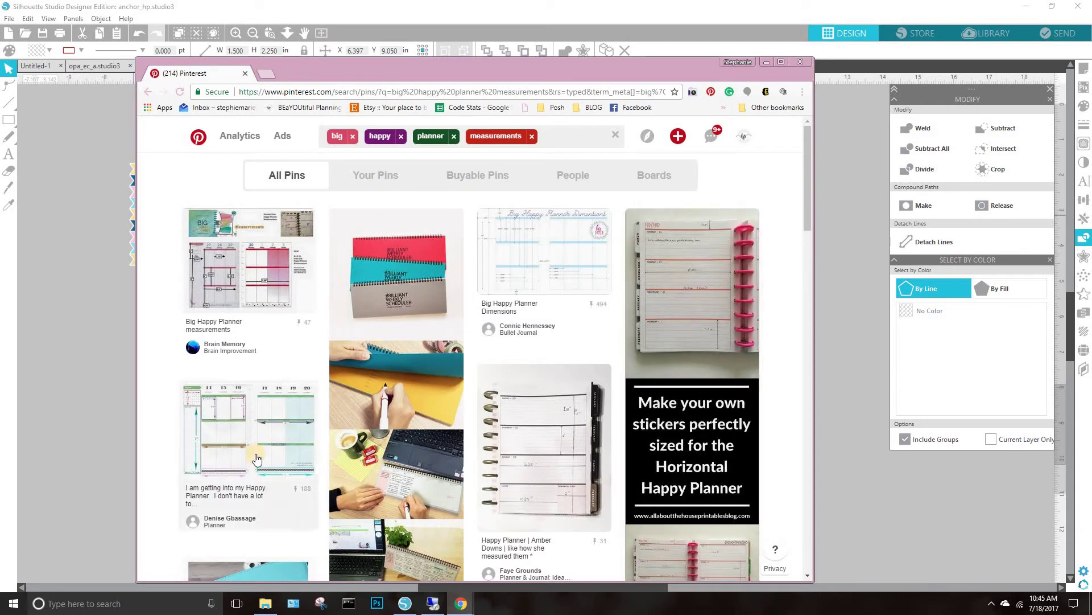
Check the source page of the "Big Happy Planner measurements" pin for planner sizes and close it
left_click(262, 290)
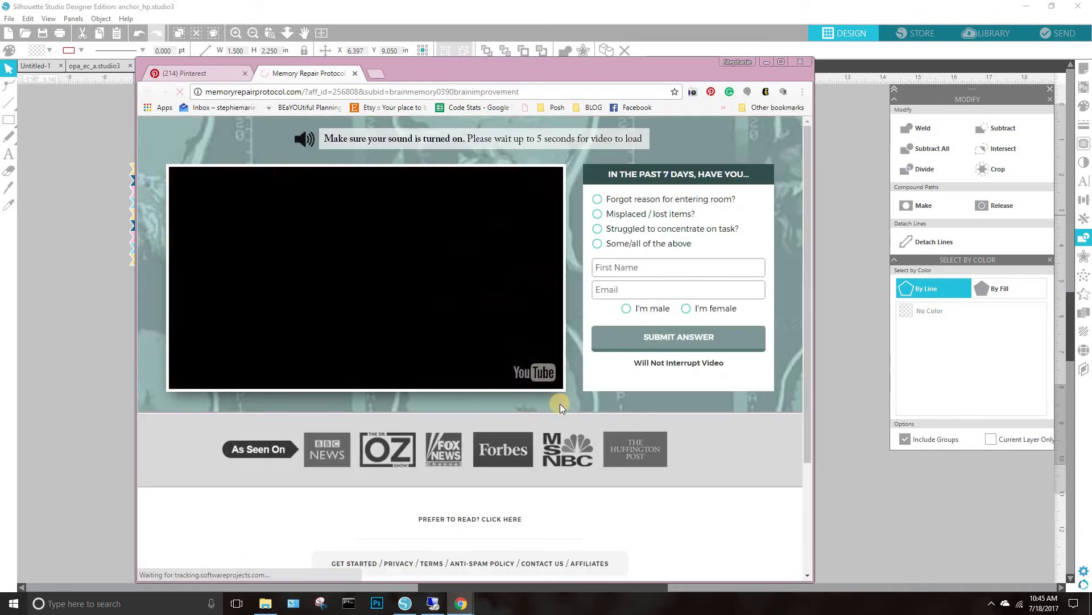
scroll(560, 404, "down", 3)
scroll(560, 404, "up", 3)
scroll(493, 395, "down", 1)
scroll(493, 395, "up", 1)
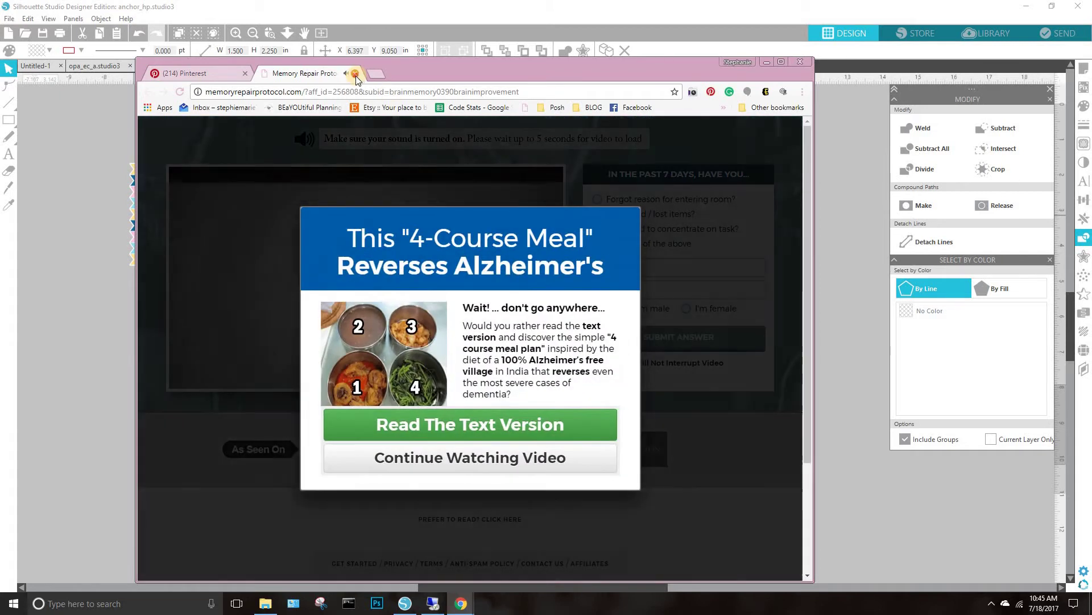
left_click(516, 159)
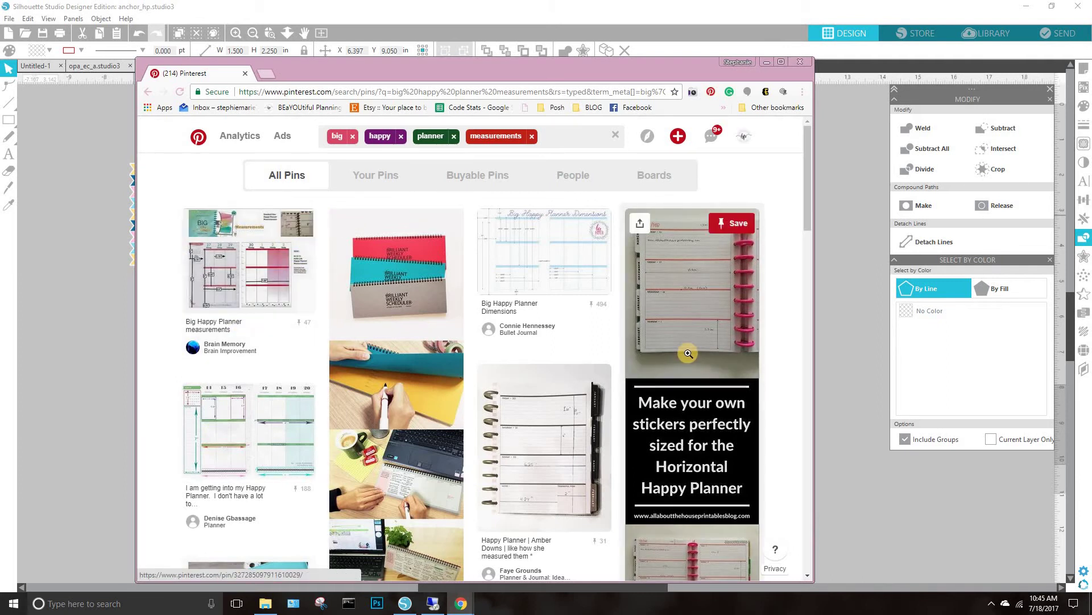
Examine the Big Happy Planner monthly measurements pin and return to the search results
scroll(688, 354, "down", 4)
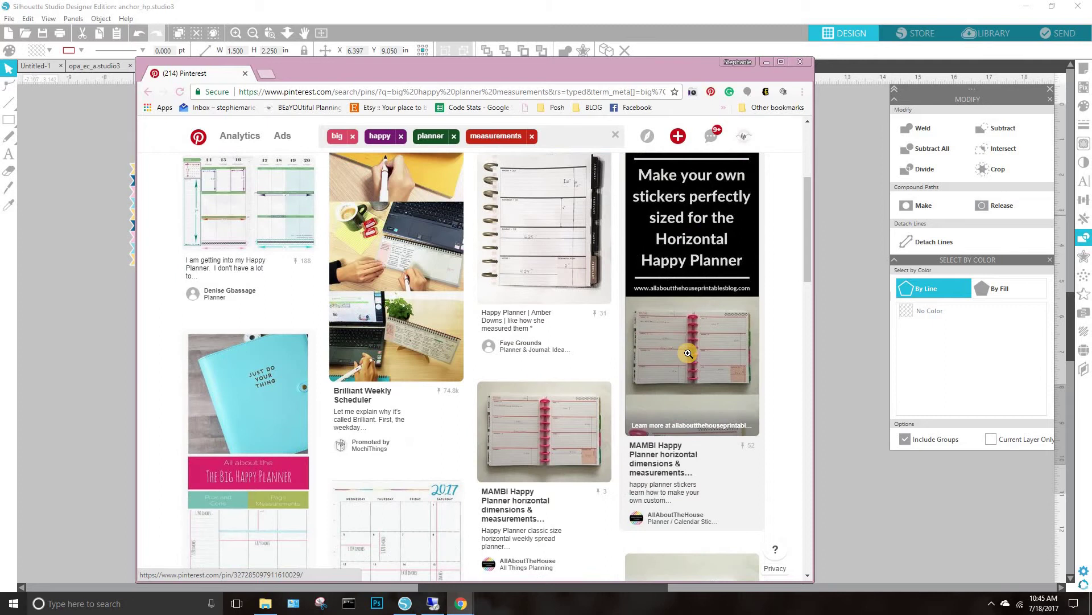
left_click(689, 358)
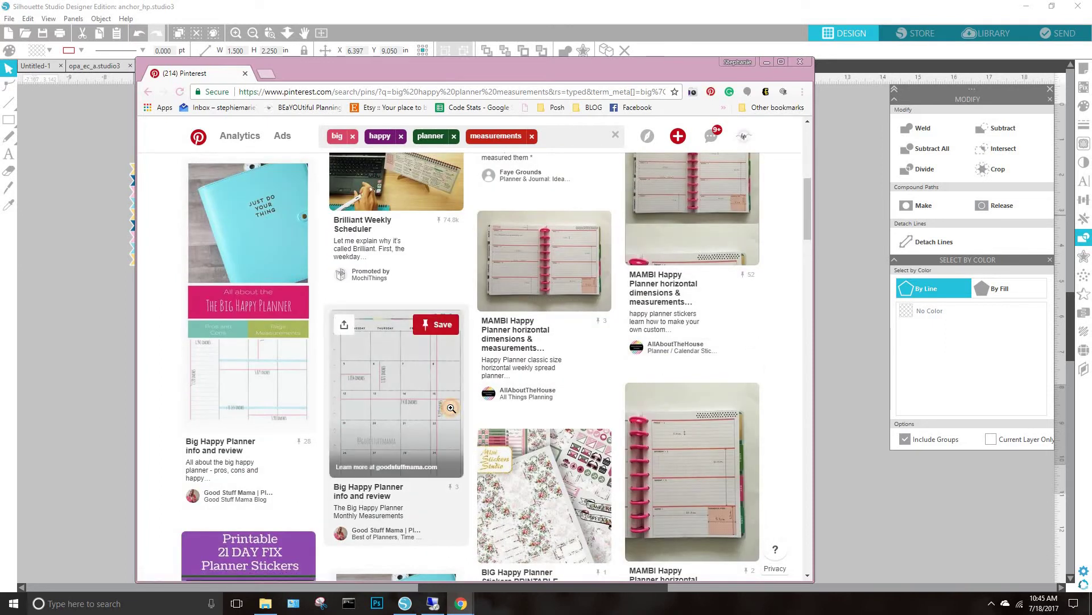
left_click(452, 413)
scroll(715, 341, "down", 3)
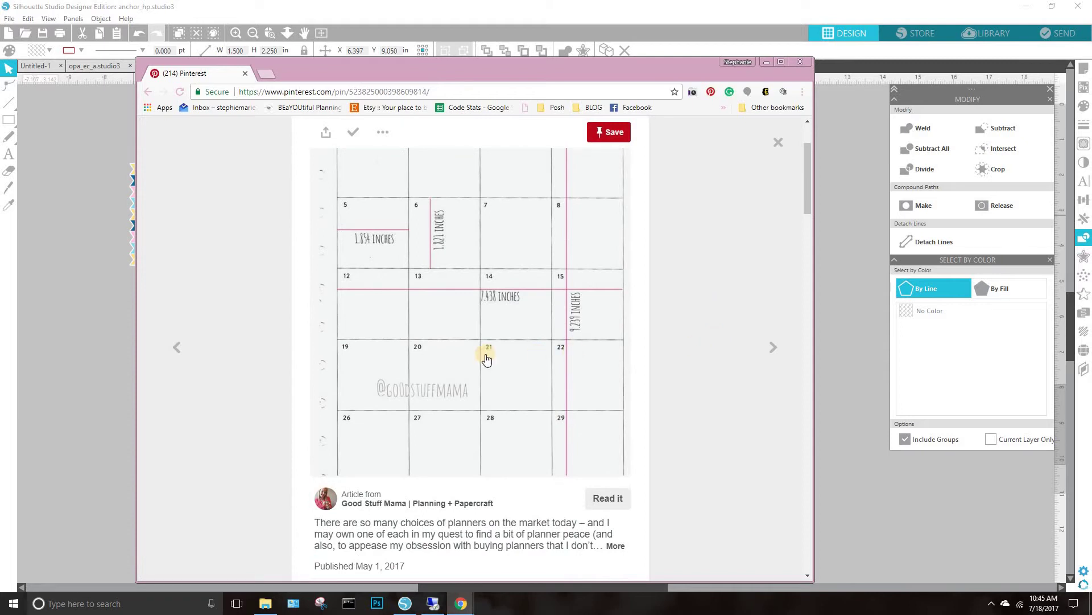
scroll(487, 359, "up", 2)
left_click(777, 144)
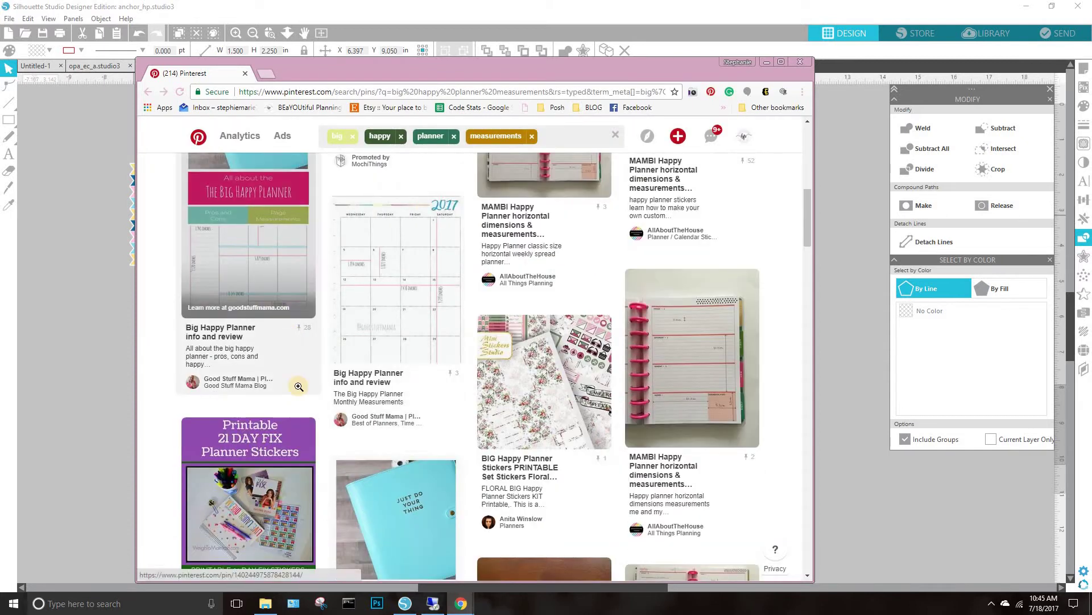
Find the Big Happy Planner weekly measurements pin, examine its box dimensions, and move the browser window out of the way
scroll(313, 370, "up", 2)
scroll(315, 375, "down", 3)
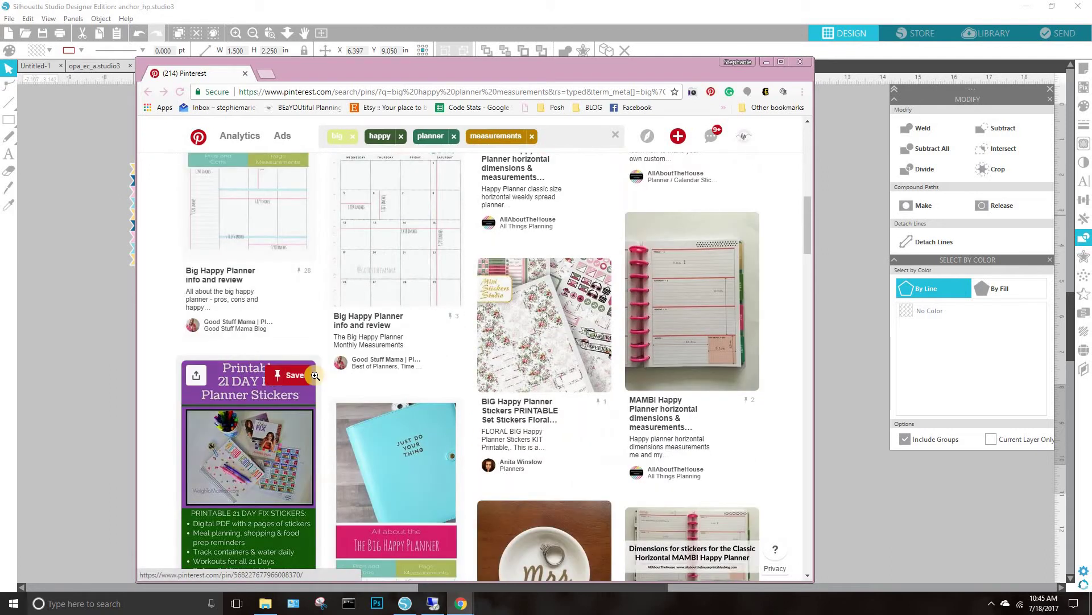
scroll(315, 375, "down", 4)
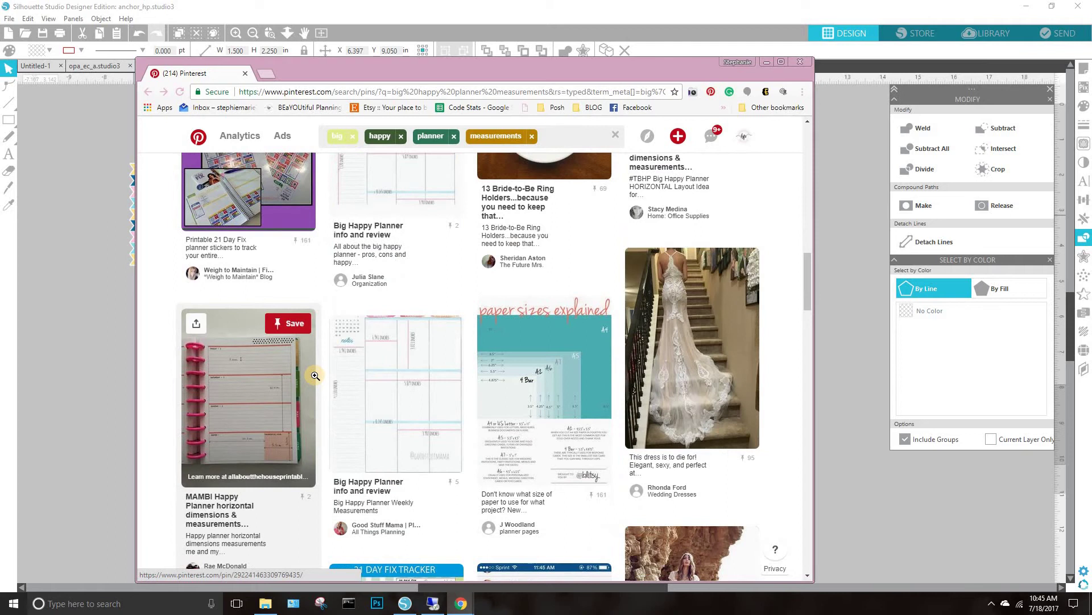
left_click(396, 397)
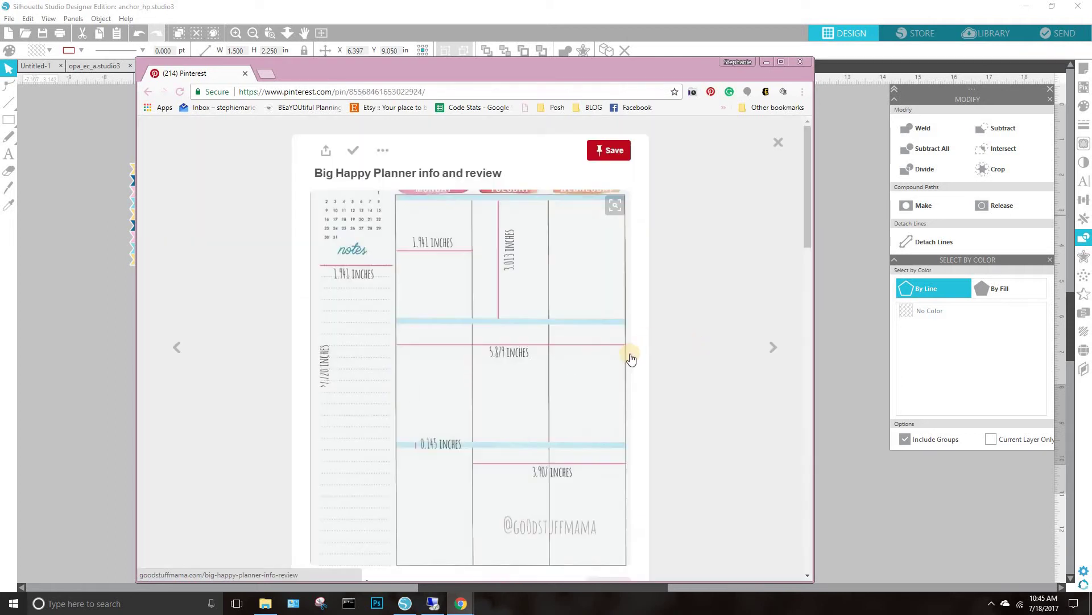
scroll(565, 403, "down", 2)
scroll(512, 415, "up", 1)
left_click_drag(488, 75, 0, 43)
Place the anchor quote sticker on the page and resize it to 1.941 in wide by 3.013 in high
left_click_drag(600, 403, 480, 356)
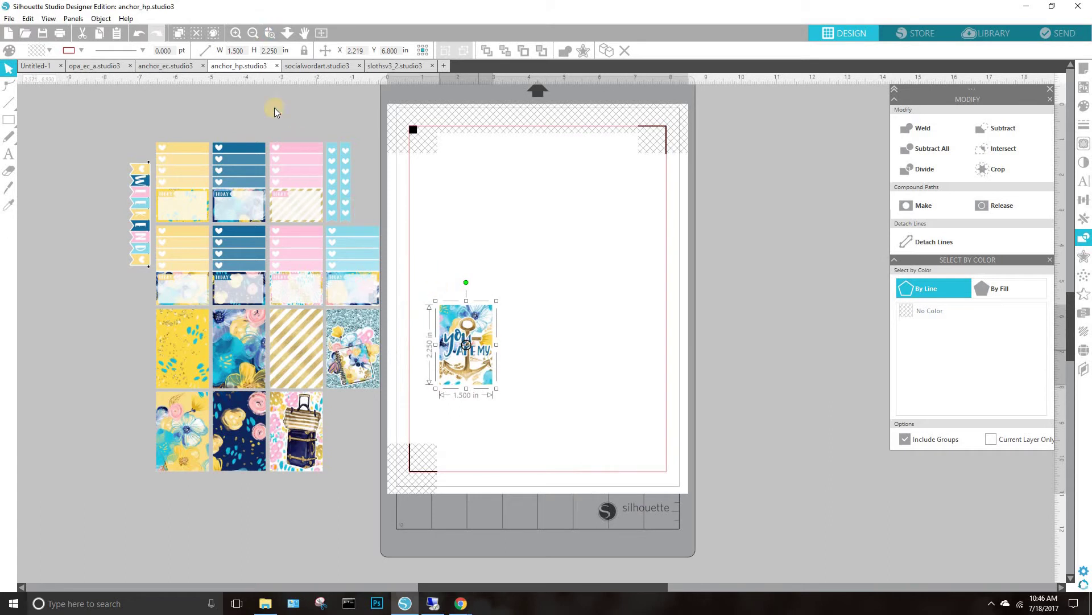
left_click_drag(245, 51, 211, 51)
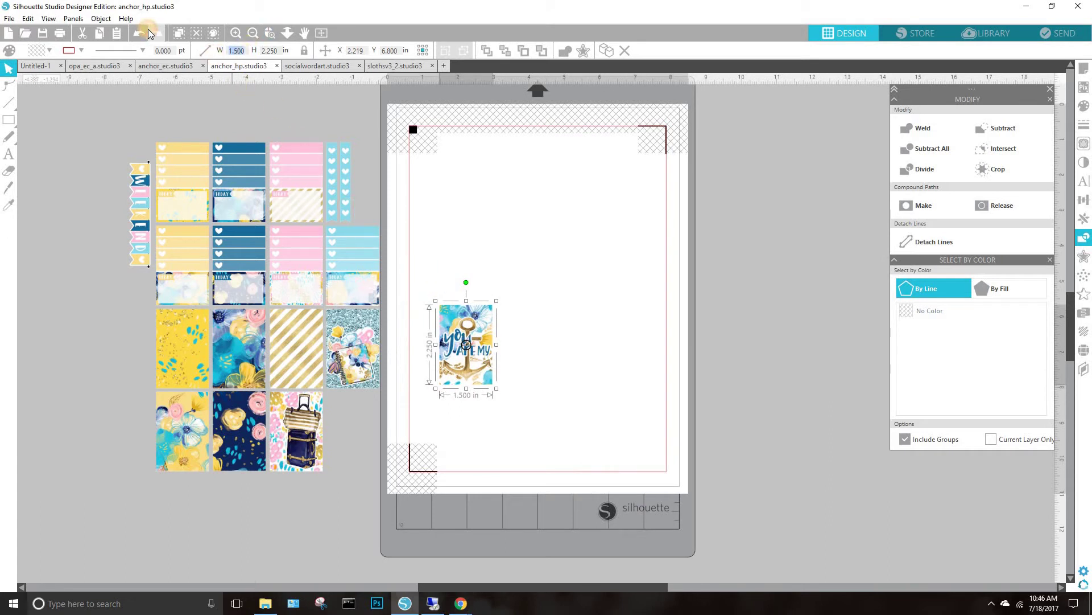
type("1.941")
key("Return")
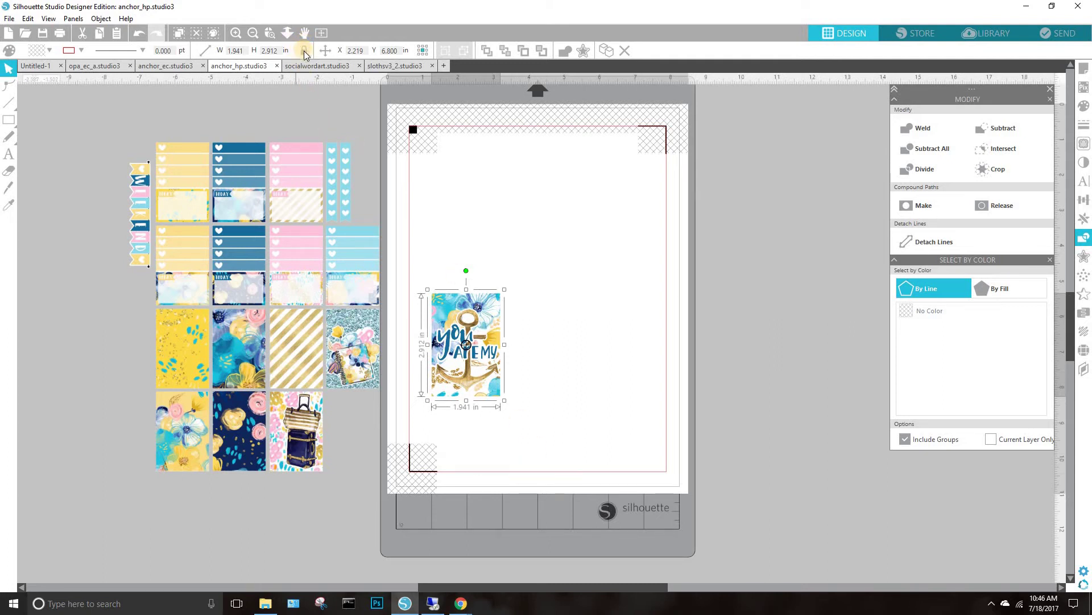
key("Tab")
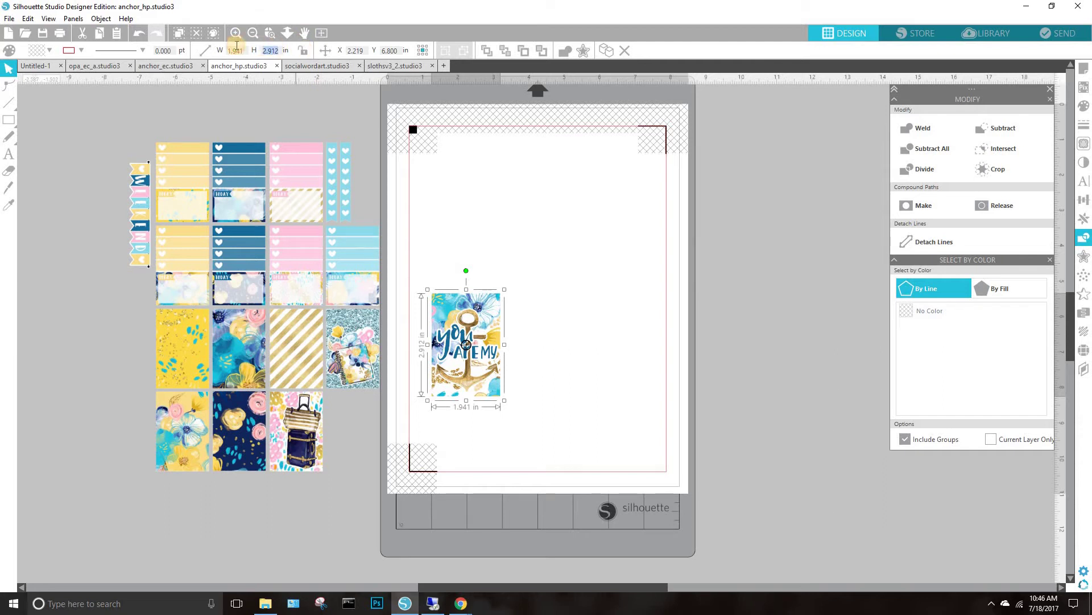
type("3")
key("Return")
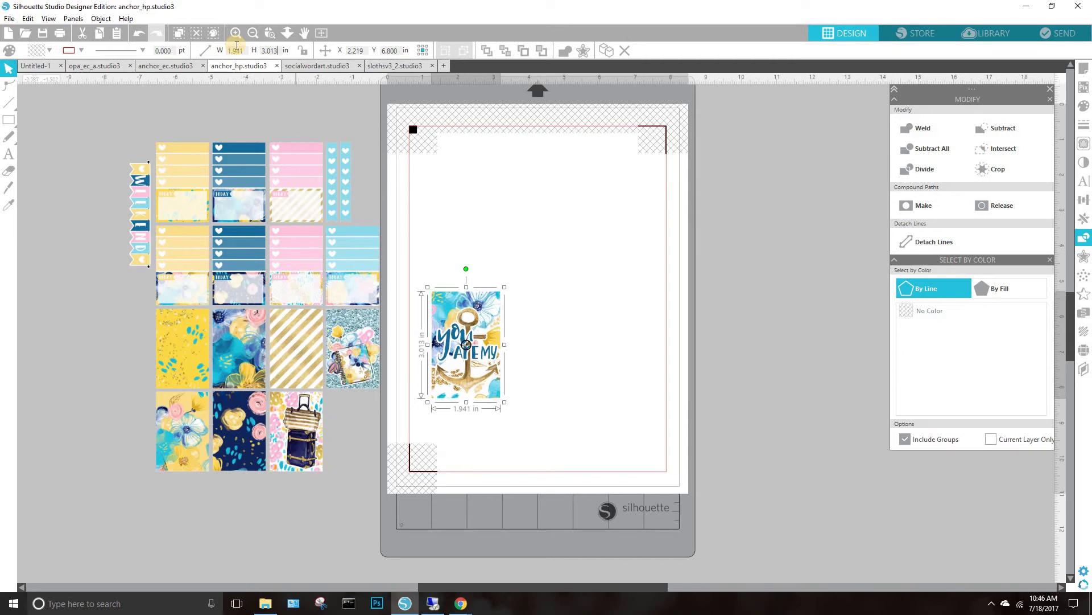
Move the resized anchor quote sticker into the lower right corner of the page's printable area
left_click(517, 358)
left_click_drag(450, 303, 613, 370)
left_click(435, 480)
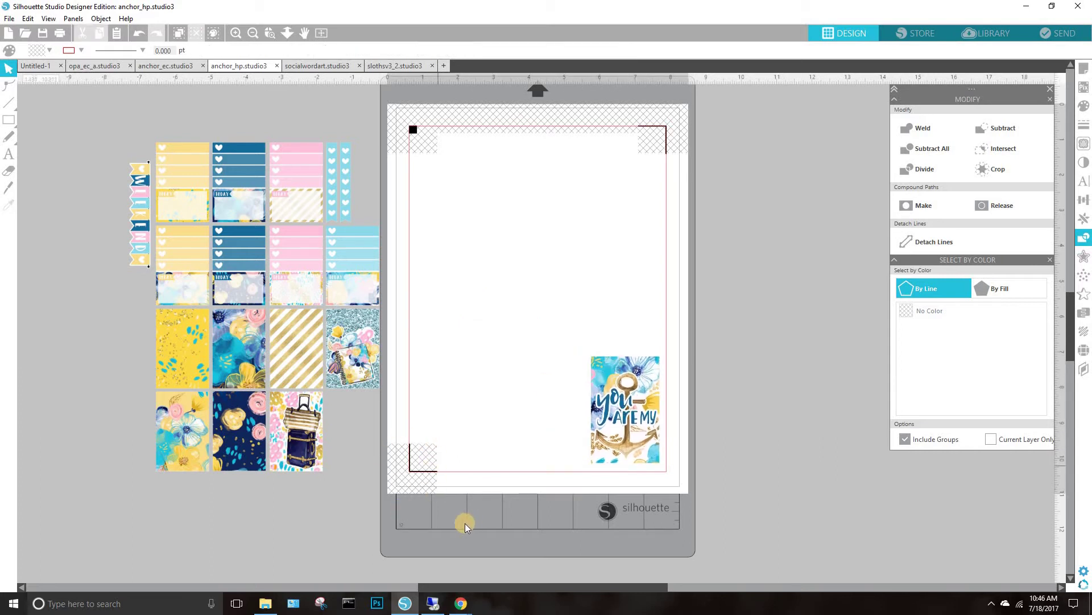
left_click(618, 402)
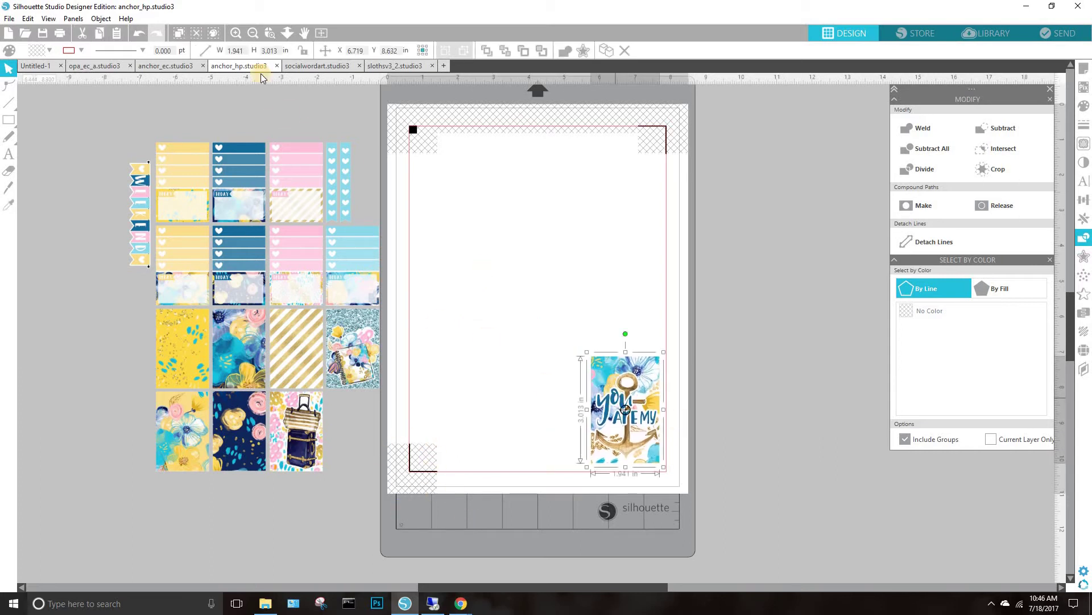
Select the remaining full boxes and checklist stickers together and resize each to 1.941 in wide by 3.013 in high
left_click_drag(447, 487, 163, 129)
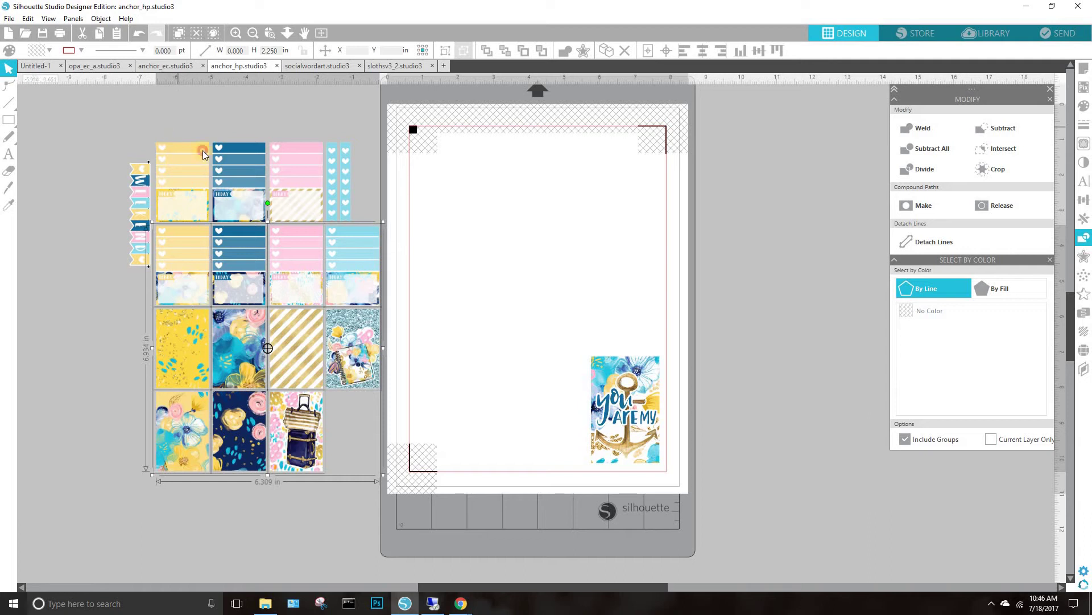
left_click(305, 259)
left_click_drag(293, 260, 299, 352)
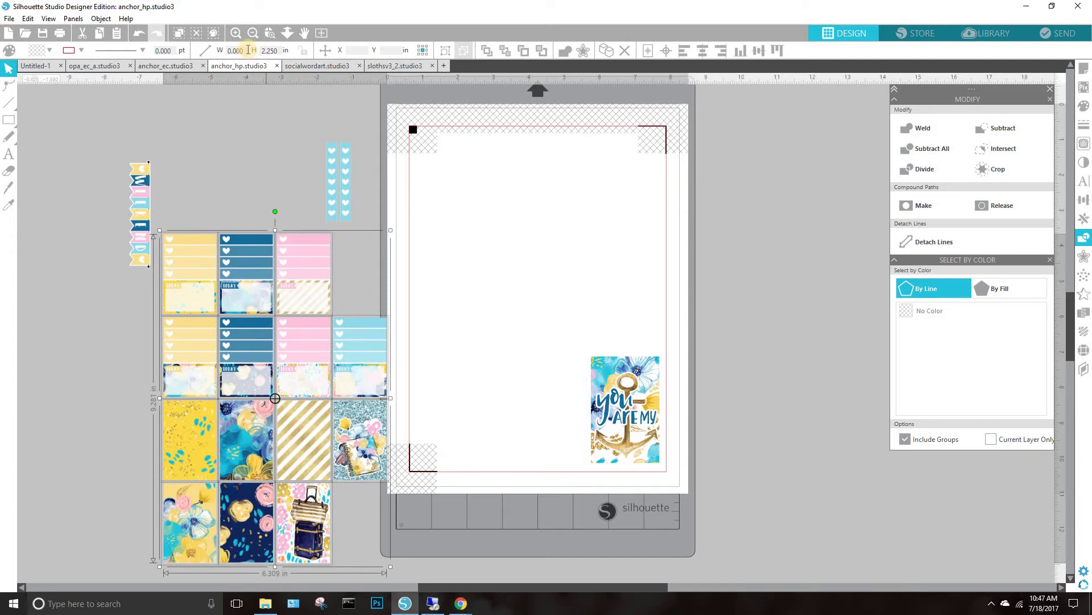
left_click(132, 40)
type("1.941")
key("Return")
left_click(273, 50)
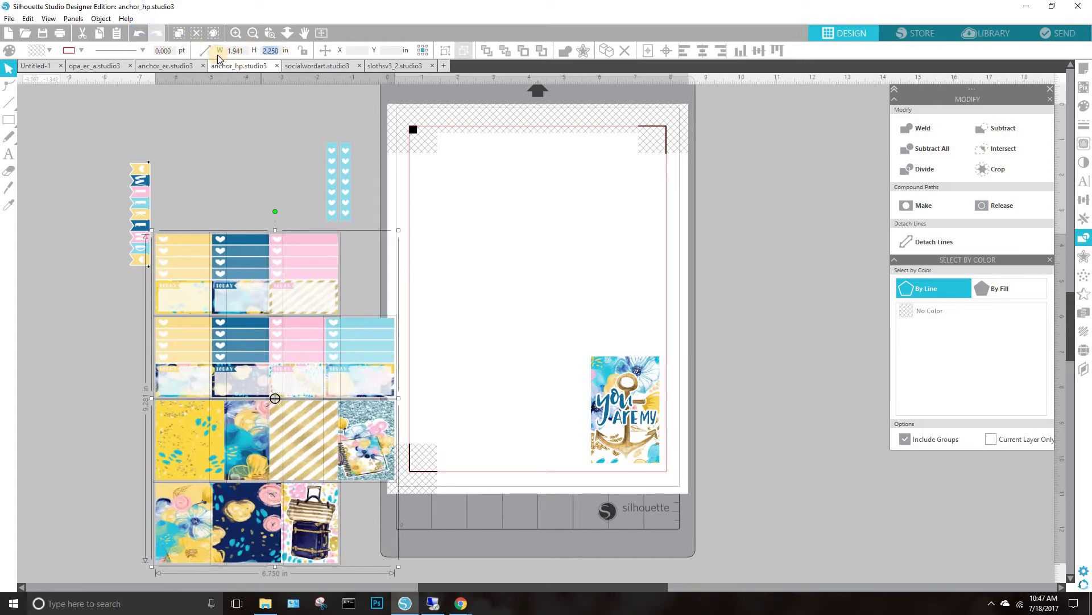
type("3.0")
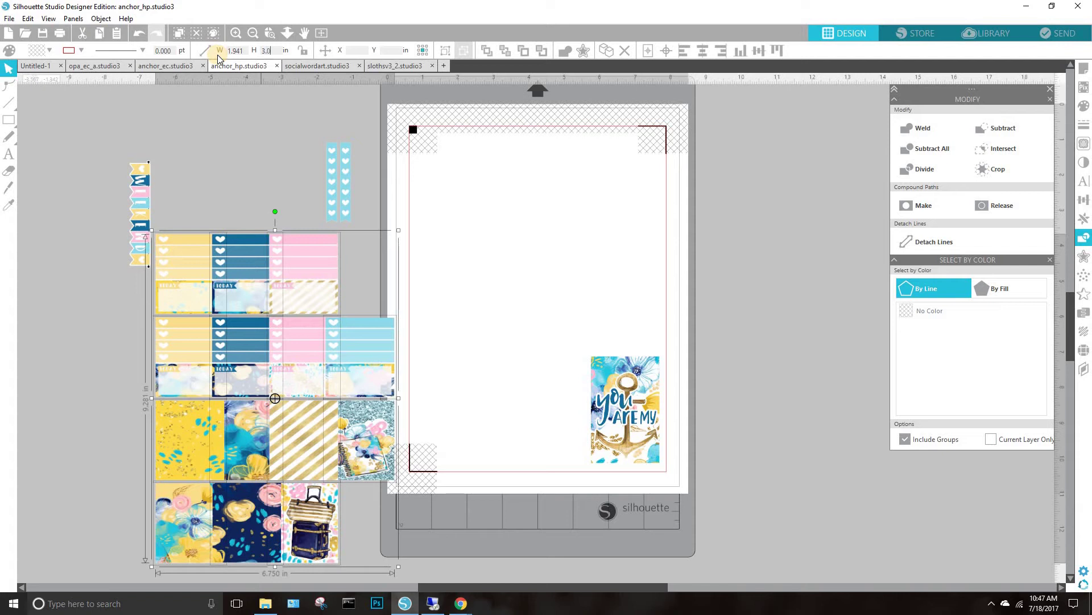
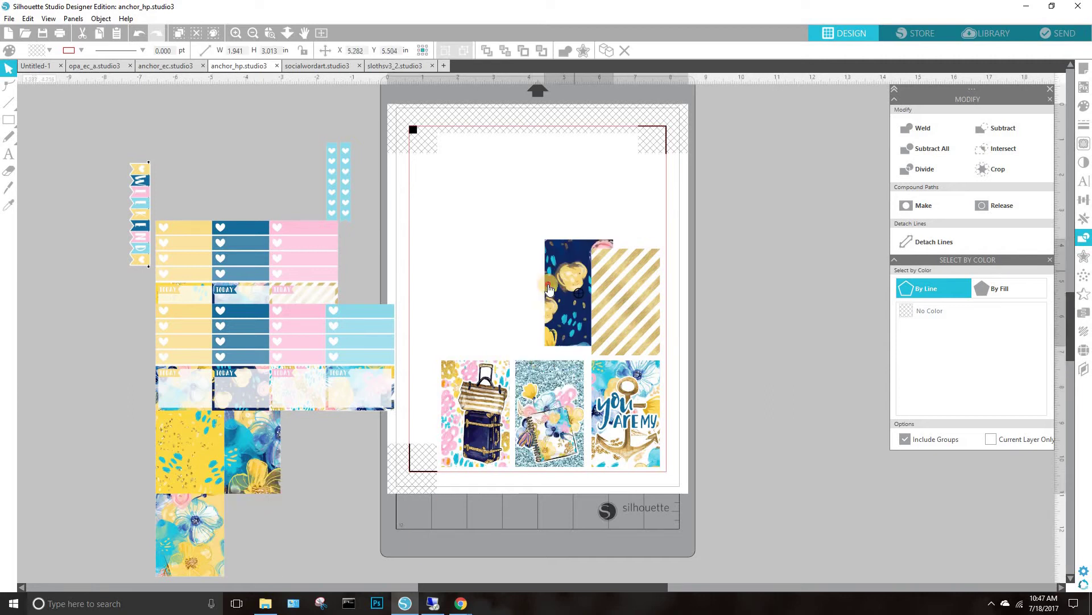
Place the yellow floral, blue watercolor and yellow speckled full boxes in the open spots of the page's three-column grid
mouse_move(180, 527)
left_mouse_down()
mouse_move(451, 293)
mouse_move(463, 294)
left_mouse_up()
left_click(520, 164)
left_click_drag(520, 163, 477, 205)
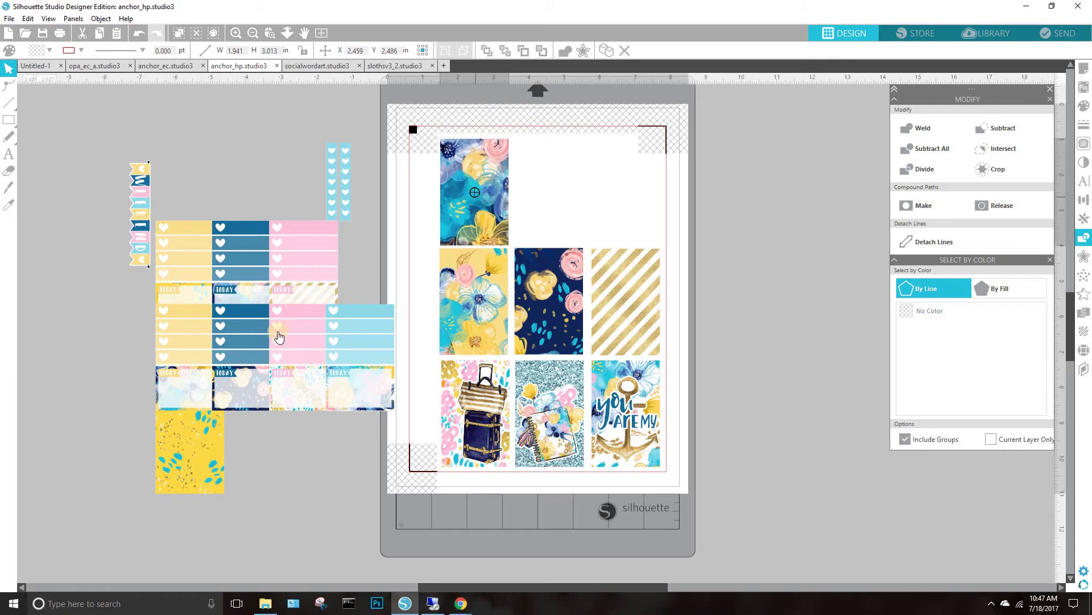
mouse_move(191, 450)
left_mouse_down()
mouse_move(566, 205)
mouse_move(557, 189)
left_mouse_up()
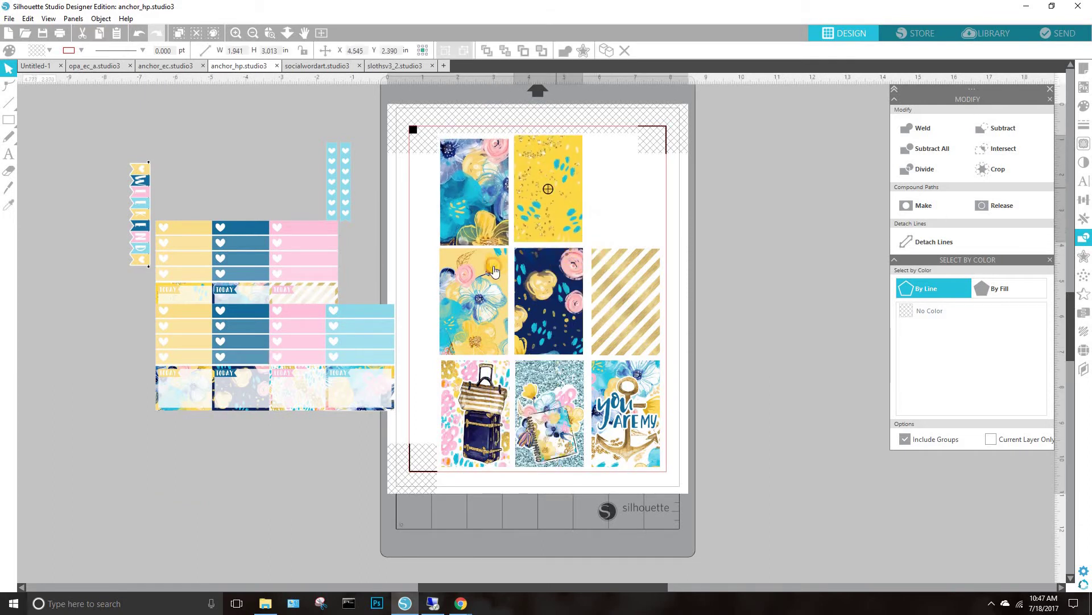
Move the light blue checklist sticker to the empty area beyond the right edge of the page
mouse_move(358, 343)
left_mouse_down()
mouse_move(649, 236)
mouse_move(630, 234)
mouse_move(630, 186)
left_mouse_up()
left_click(828, 290)
left_click_drag(829, 290, 789, 290)
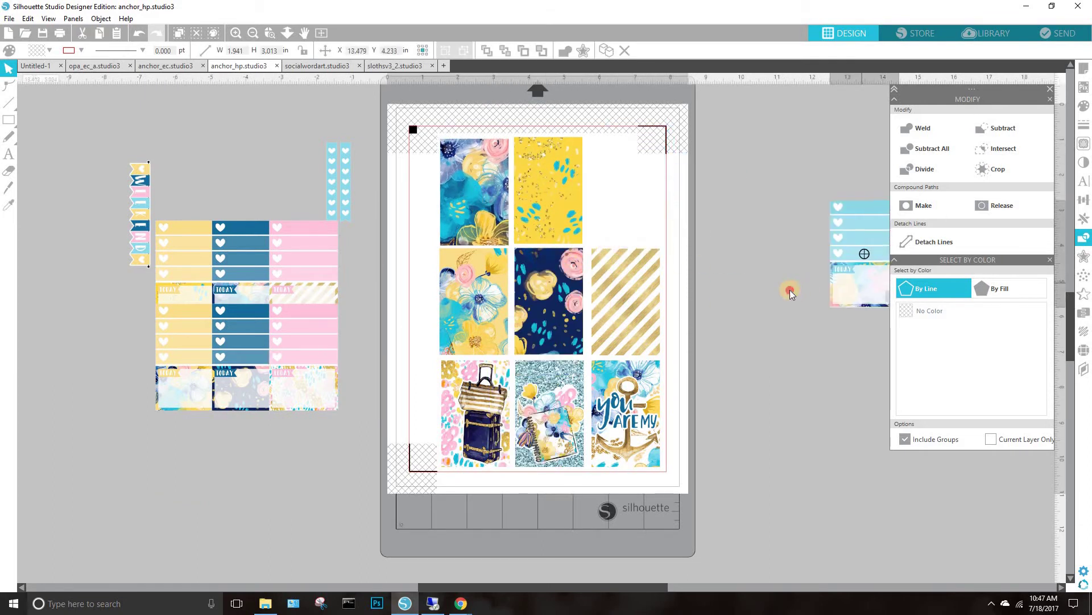
Select all seven checklist stickers and cut them from the anchor_hp.studio3 sheet
left_click(237, 104)
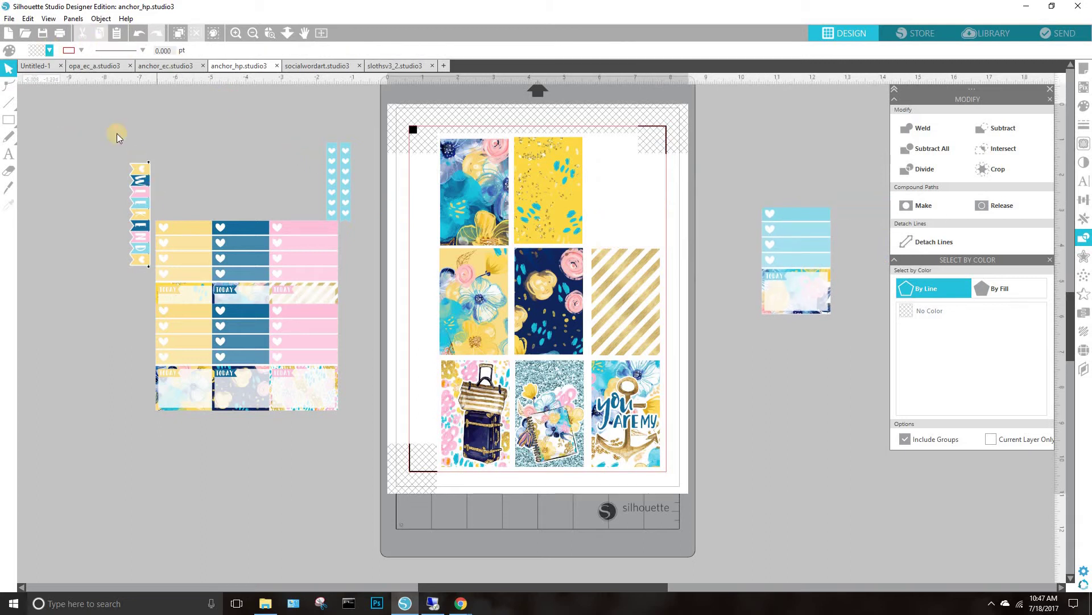
left_click(204, 279)
left_click_drag(782, 213, 822, 295)
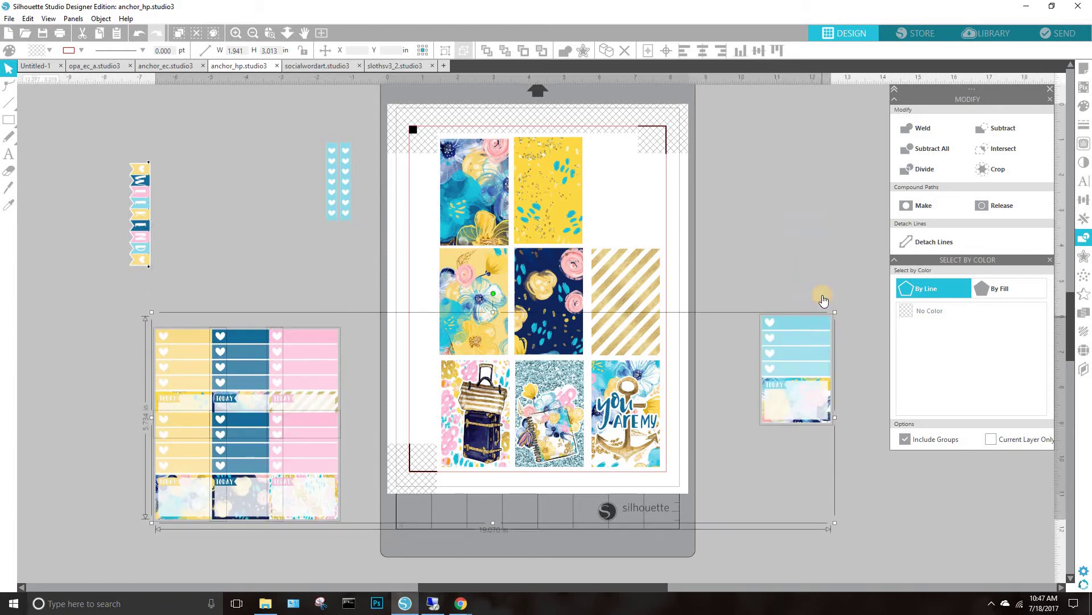
right_click(823, 295)
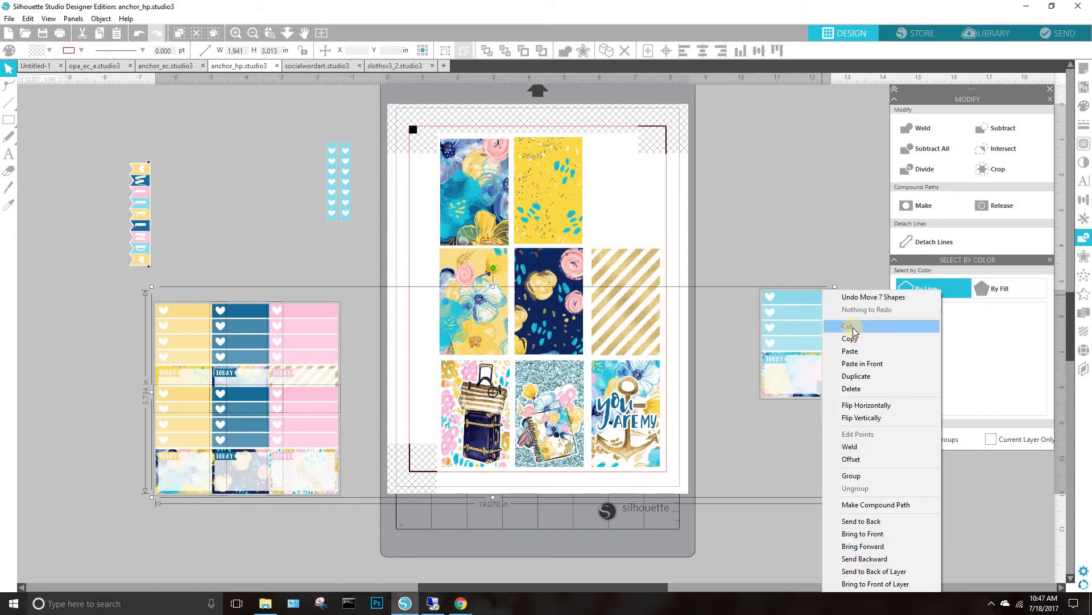
left_click(852, 328)
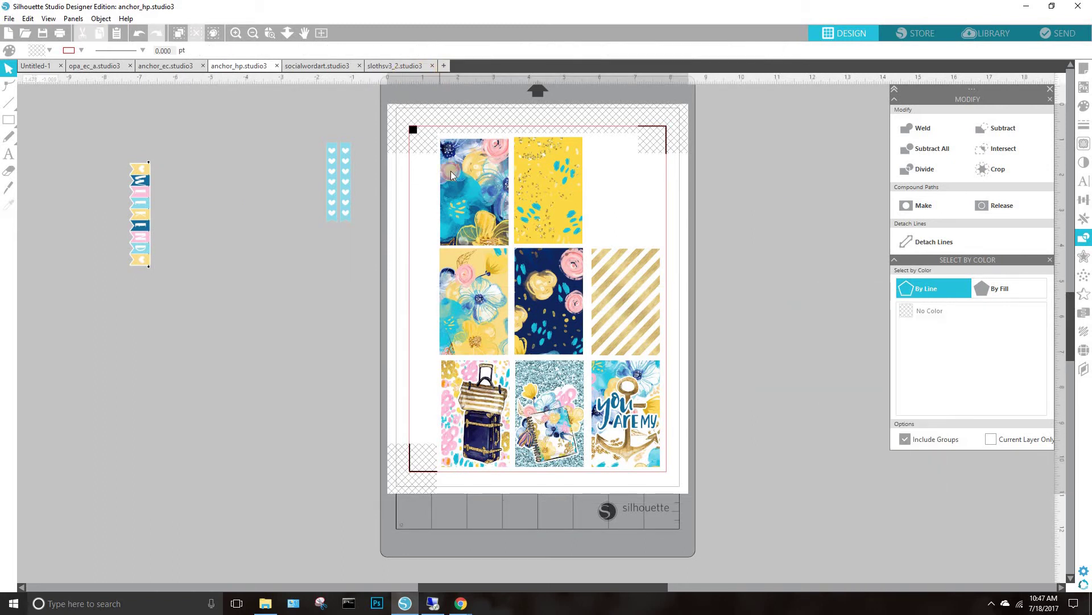
Create a new document and paste the cut checklist stickers into it
left_click(443, 65)
right_click(497, 293)
left_click(541, 344)
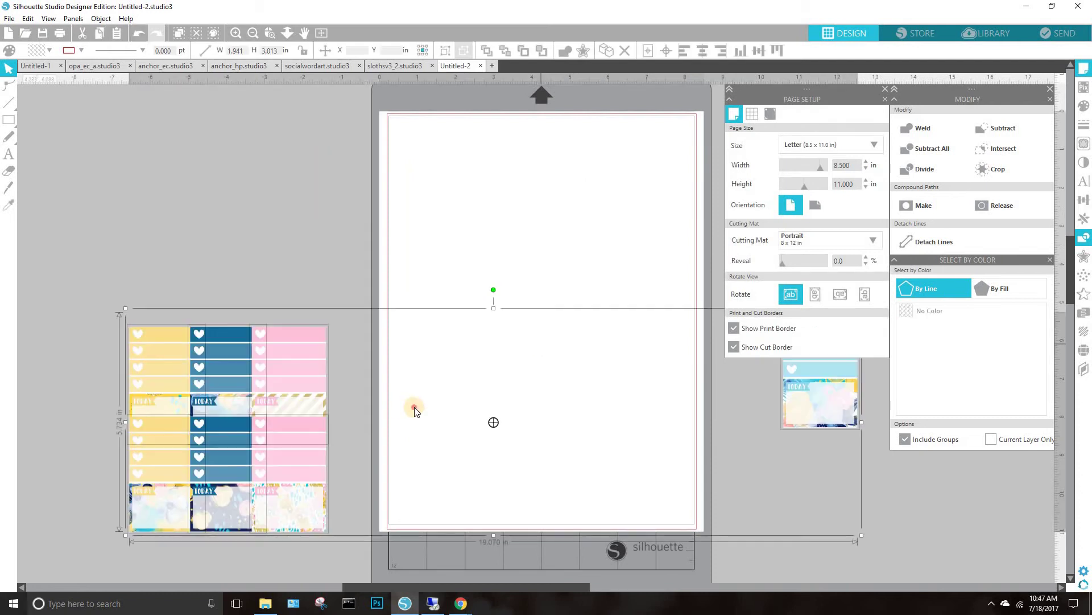
Place the pink checklist with gold stripes near the page's lower right corner and turn on Type 1 registration marks
left_click(546, 372)
left_click_drag(317, 373, 652, 432)
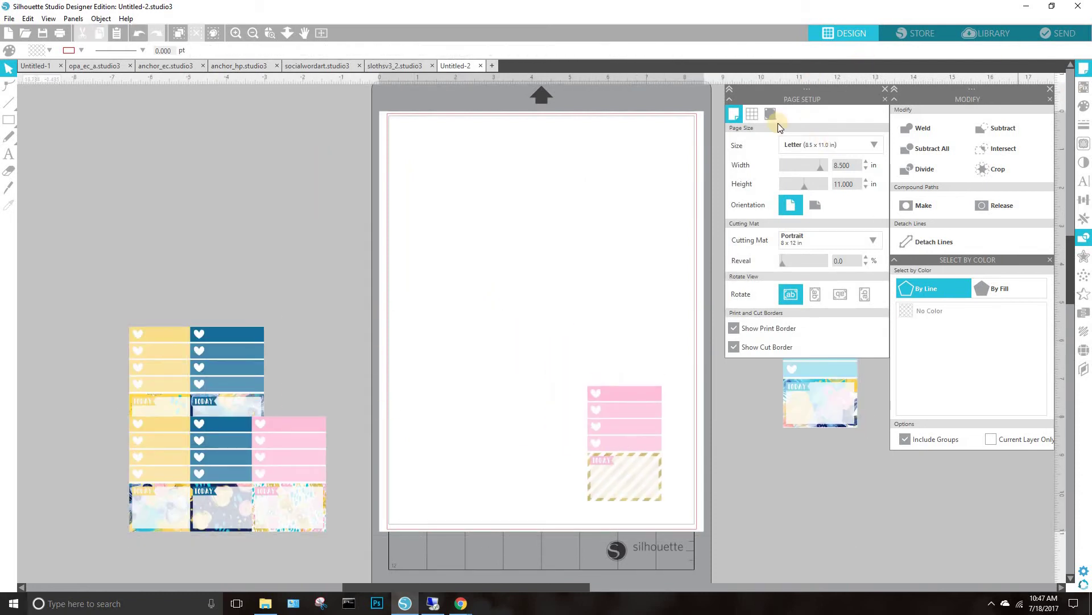
left_click(838, 142)
left_click(841, 181)
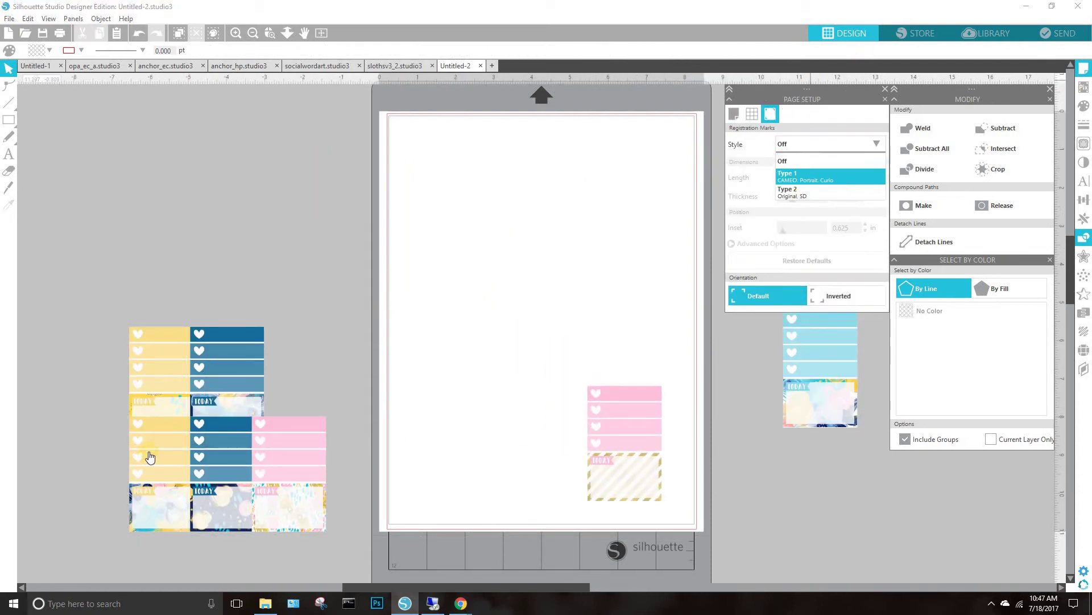
Complete the page's bottom row with the other pink and the light blue checklists, and place both dark blue checklists above it
left_click_drag(316, 496, 575, 477)
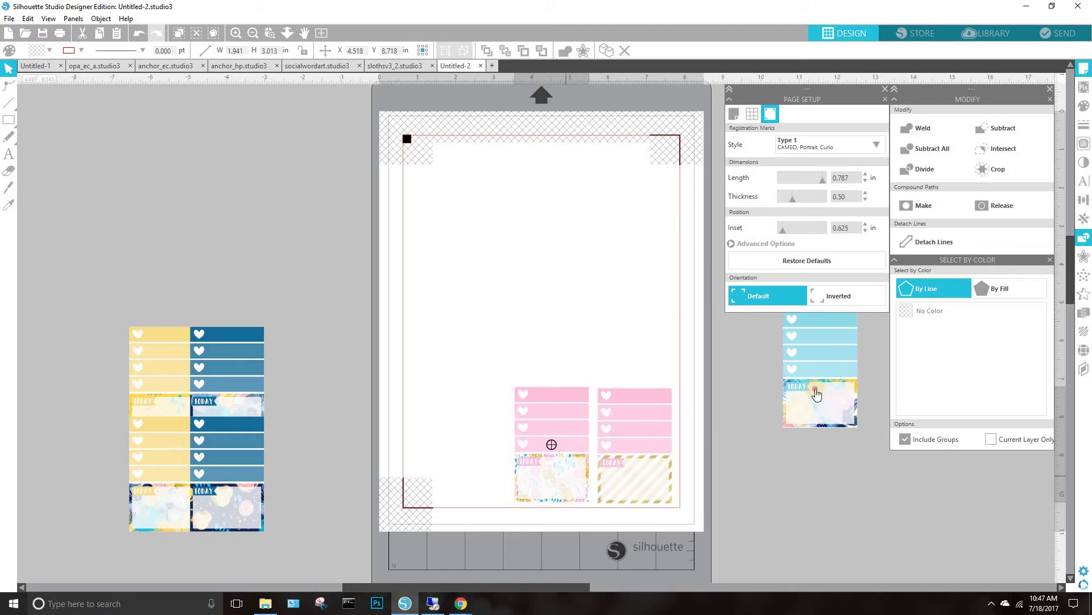
left_click_drag(816, 387, 470, 446)
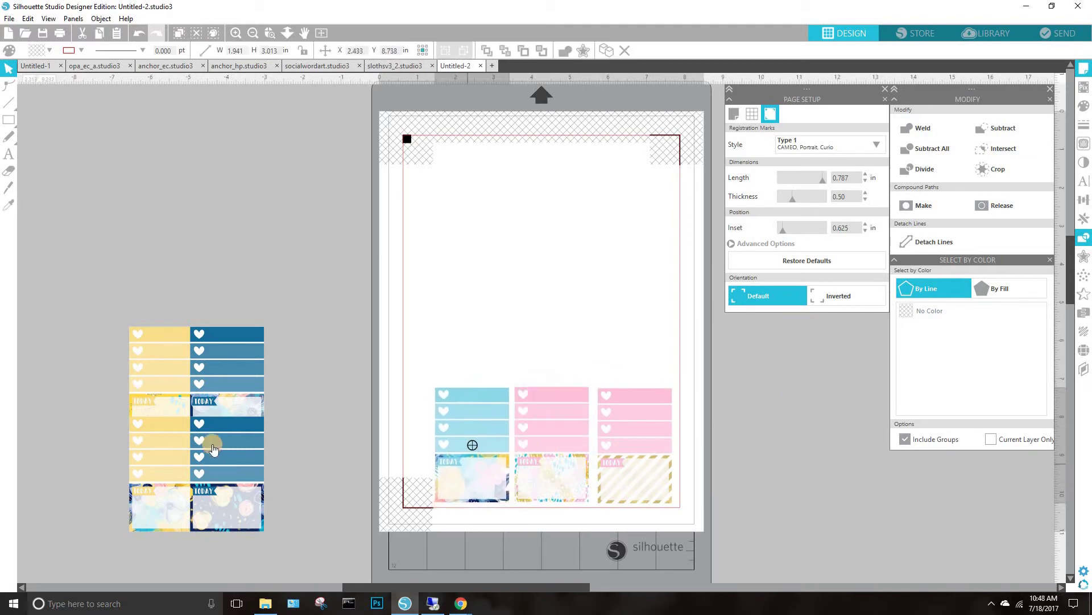
left_click(555, 382)
left_click_drag(553, 378, 630, 333)
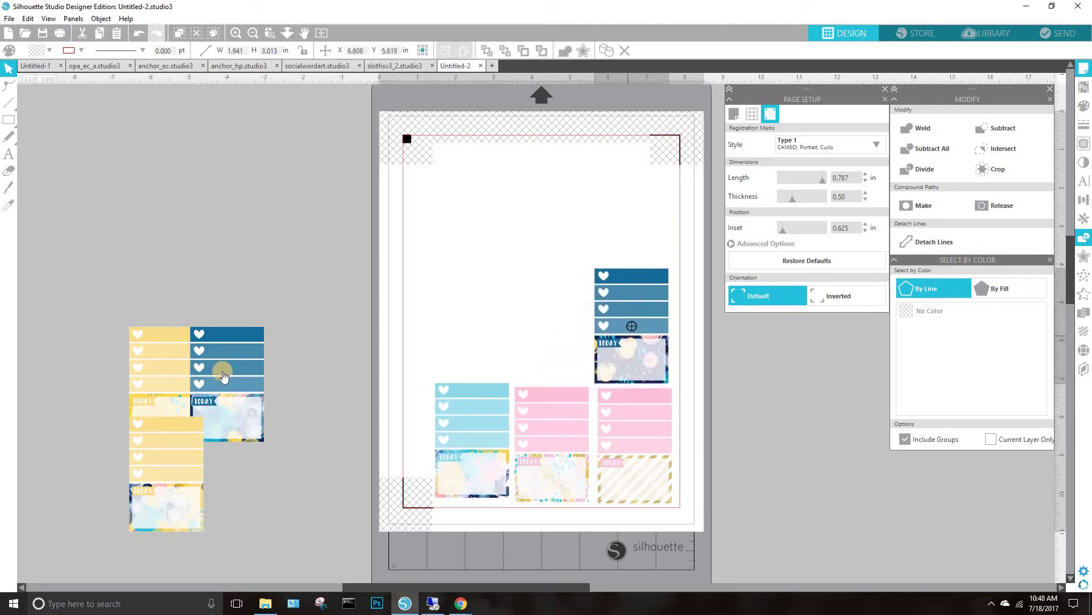
left_click_drag(222, 371, 546, 324)
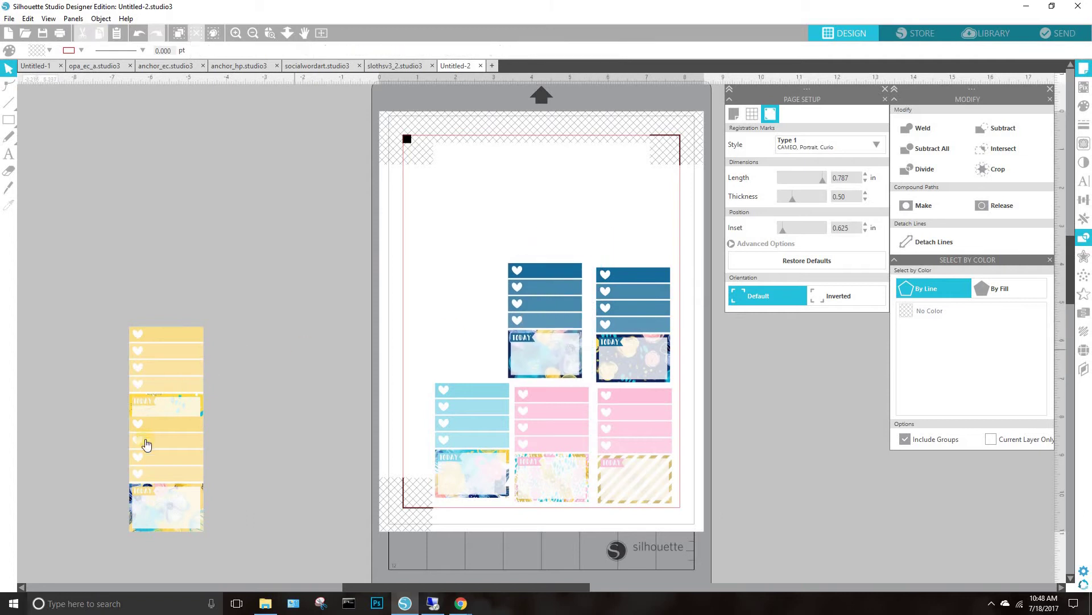
Stack the two yellow checklists above the light blue one in the page's left column
left_click(420, 277)
left_click_drag(169, 460, 470, 309)
left_click(438, 249)
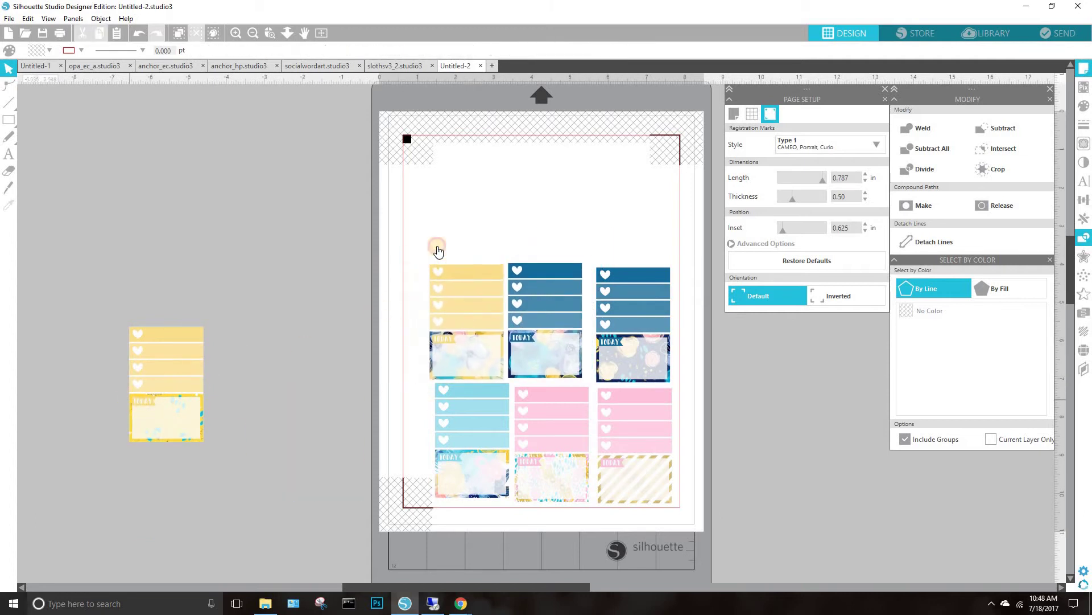
left_click_drag(140, 373, 433, 251)
Space the three checklists in the page's left column evenly vertically and align their left edges
left_click_drag(398, 529, 572, 138)
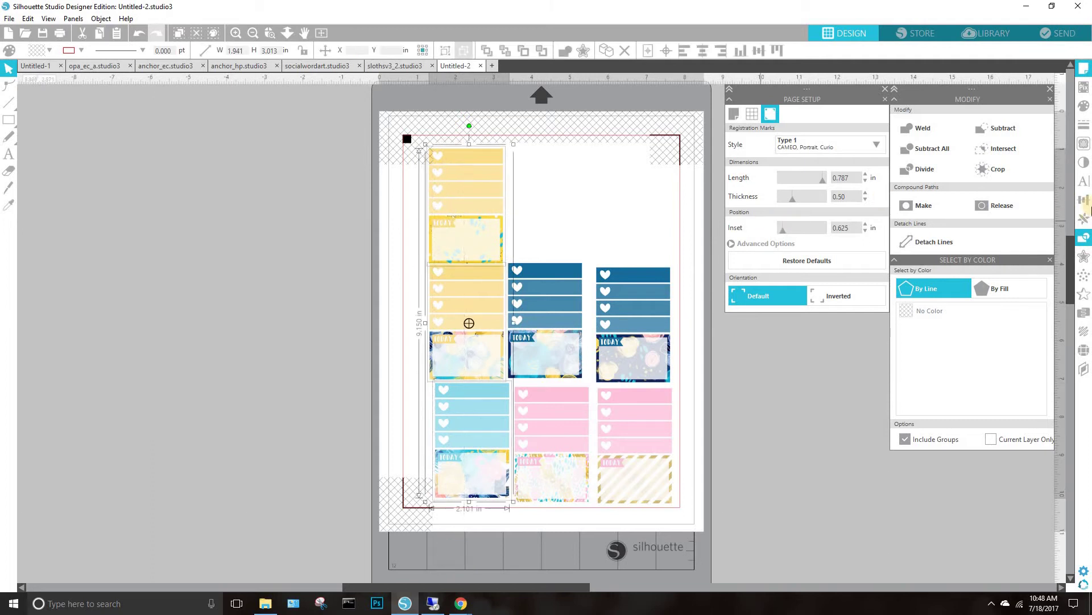
left_click(1084, 199)
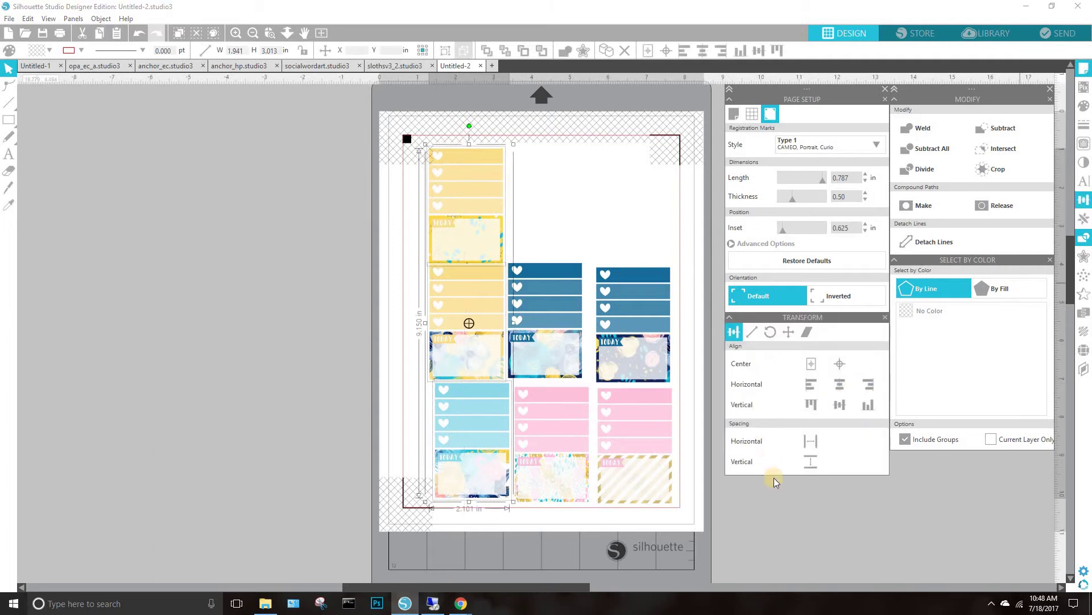
left_click(812, 462)
left_click(812, 462)
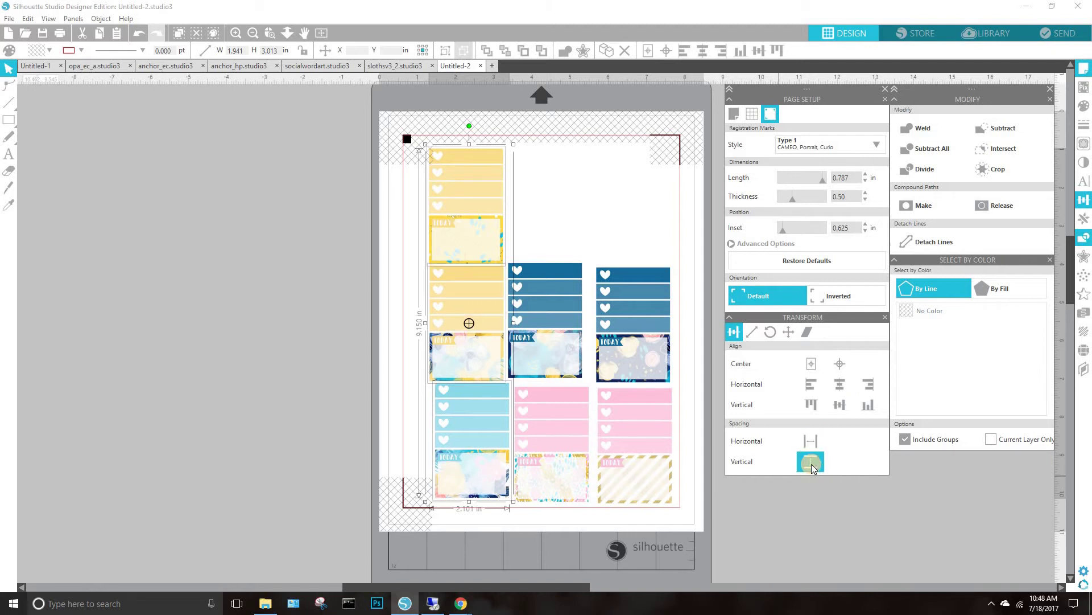
left_click(812, 384)
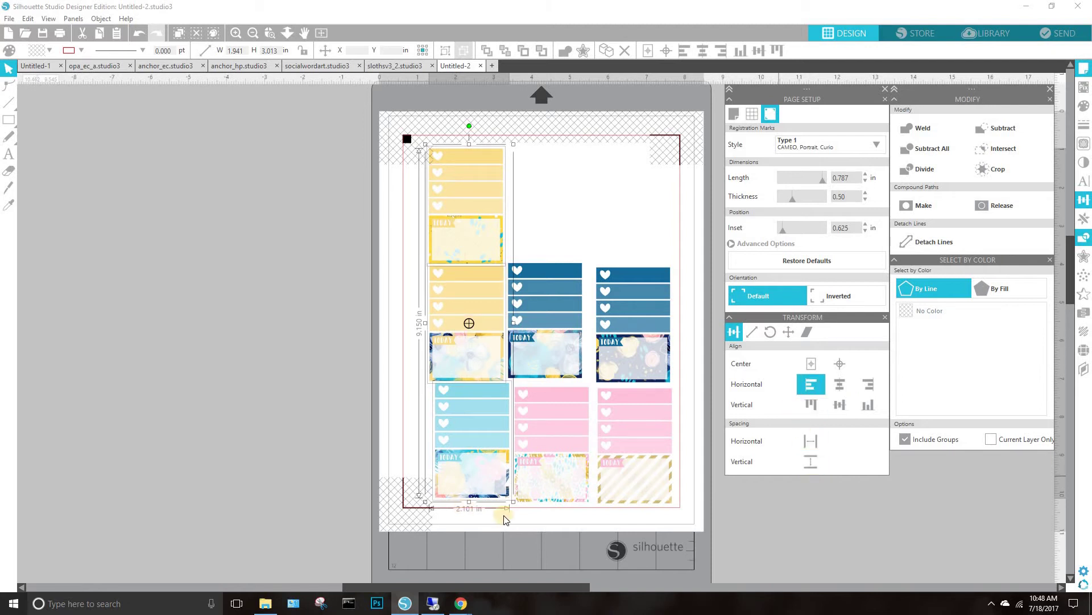
Align the left edges of the two checklists in the middle column and those in the right column
left_click_drag(539, 532, 542, 276)
left_click(810, 384)
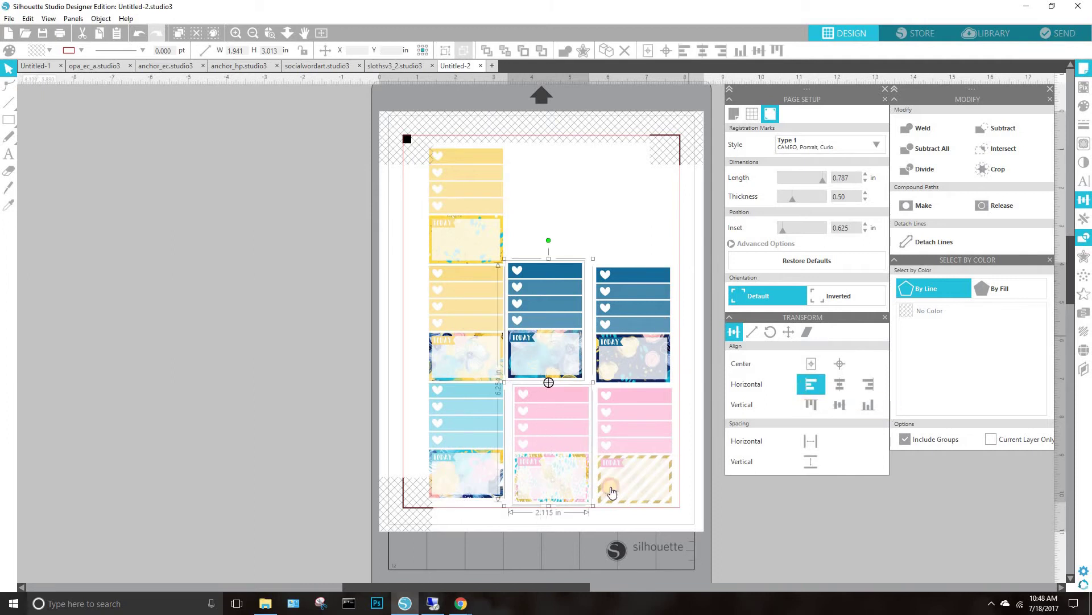
left_click(611, 487)
left_click(607, 291, "shift")
left_click(812, 385)
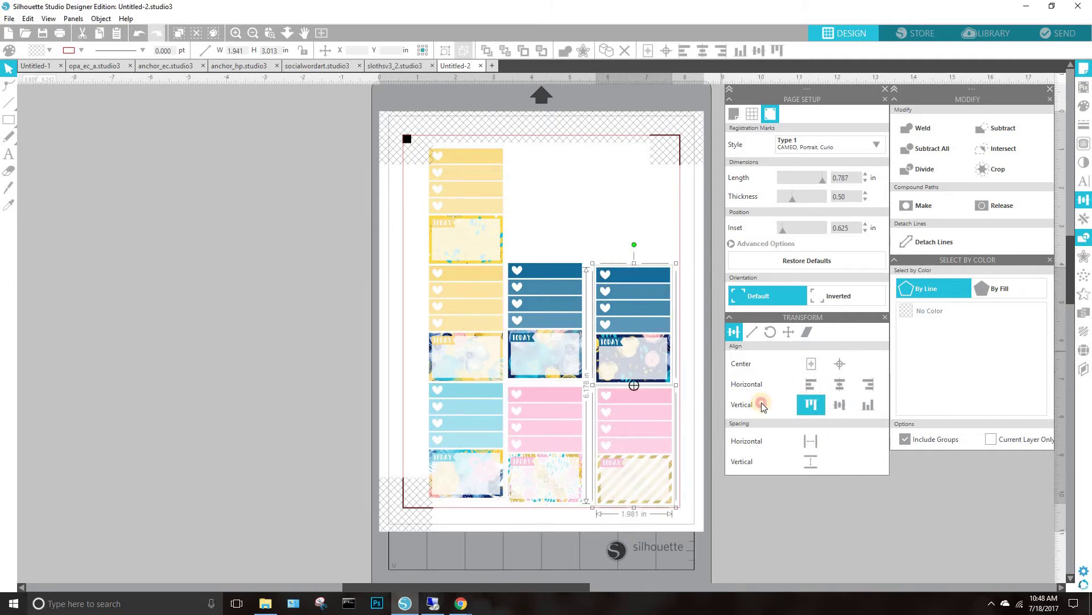
Space the three checklists in the page's bottom row and the three in the row above evenly in the horizontal direction
left_click_drag(266, 415, 695, 457)
left_click(807, 435)
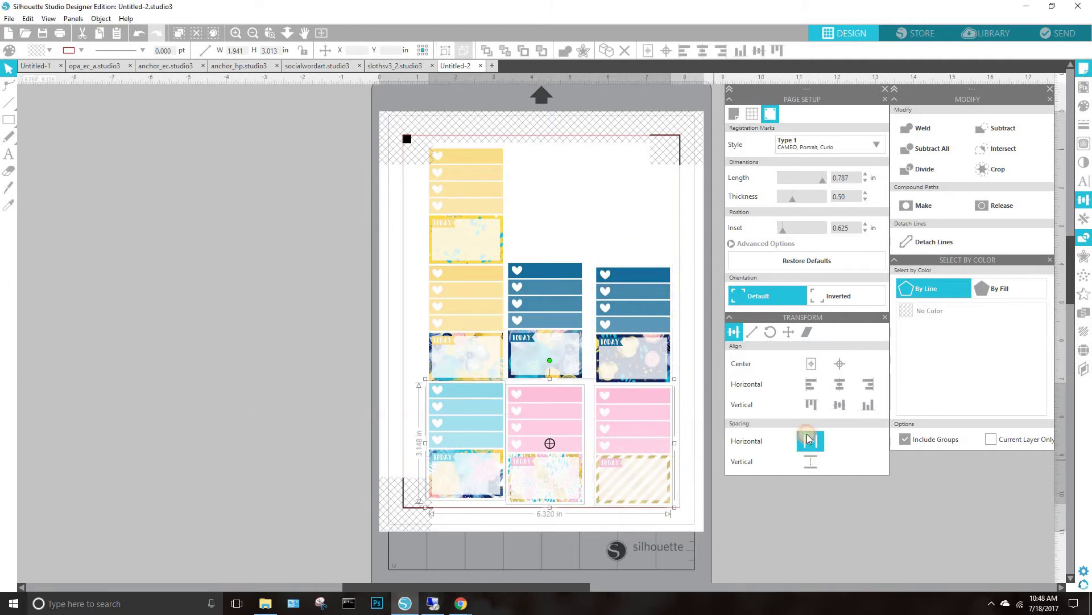
left_click_drag(345, 296, 699, 341)
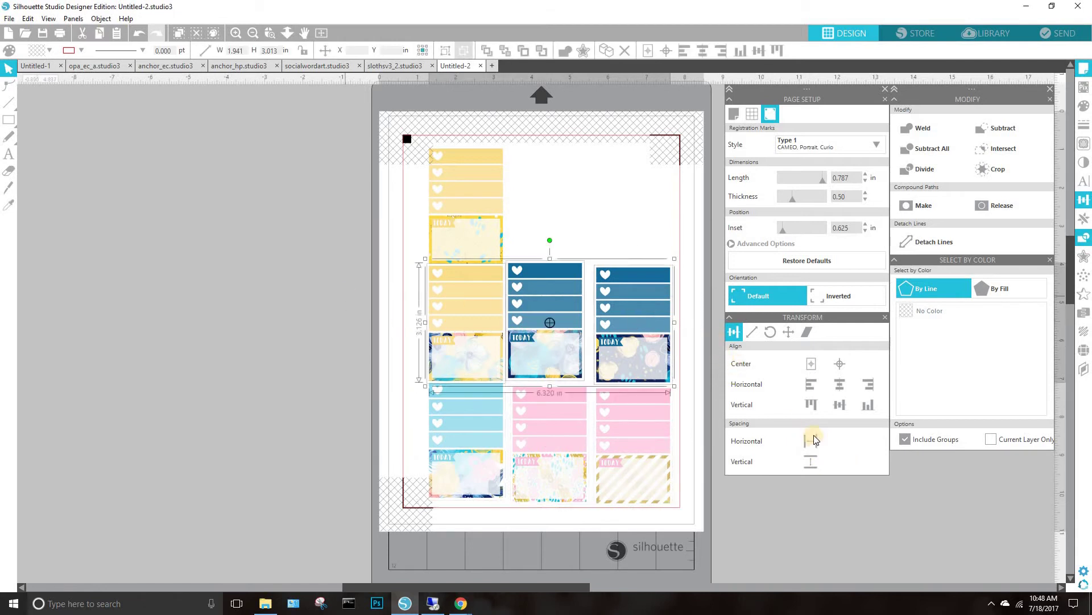
left_click(813, 440)
left_click(537, 531)
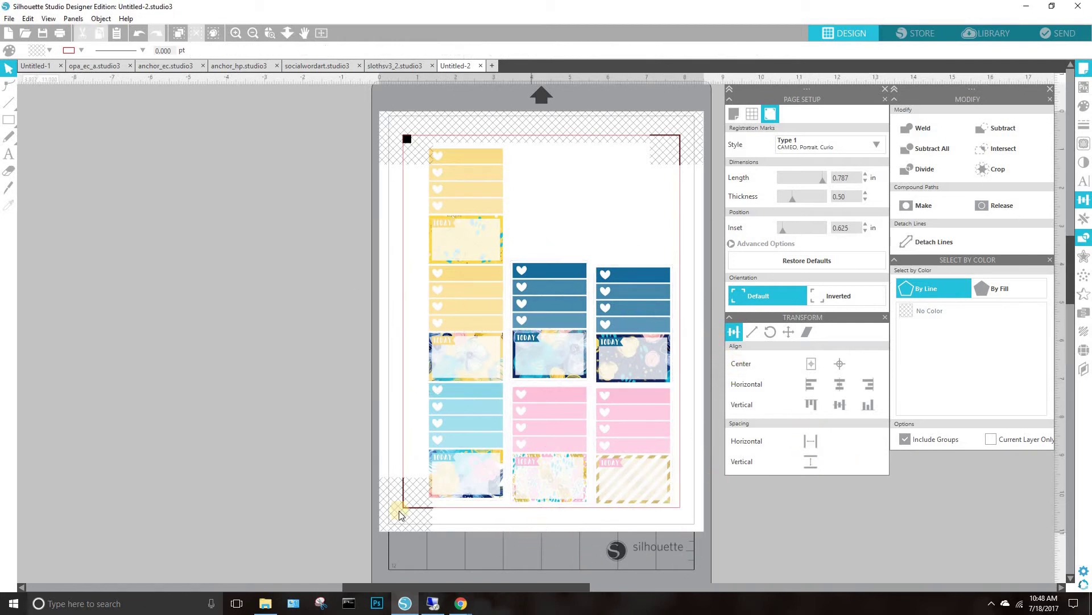
Align the bottom edges of the three checklists in the bottom row and those of the three in the row above
left_click_drag(358, 446, 634, 459)
left_click(810, 443)
left_click(864, 411)
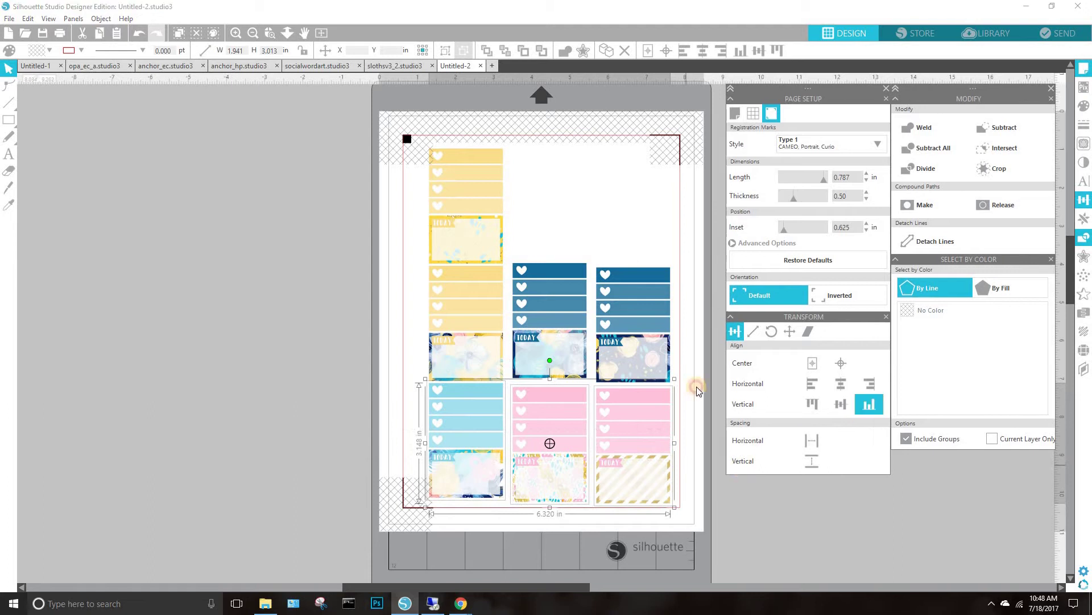
left_click_drag(383, 340, 700, 362)
left_click(863, 406)
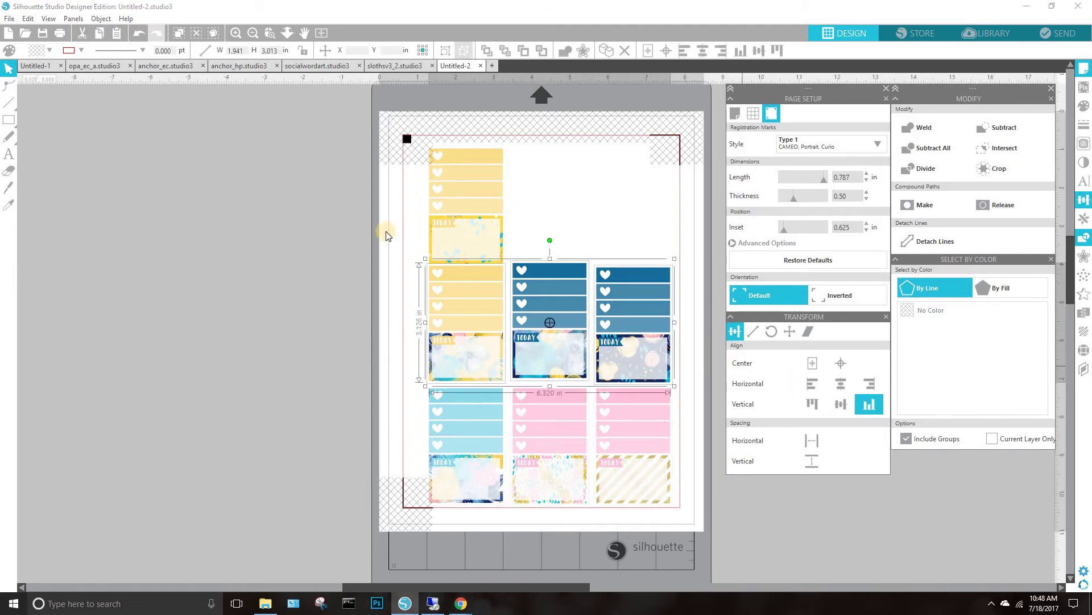
left_click_drag(386, 234, 660, 247)
left_click(872, 405)
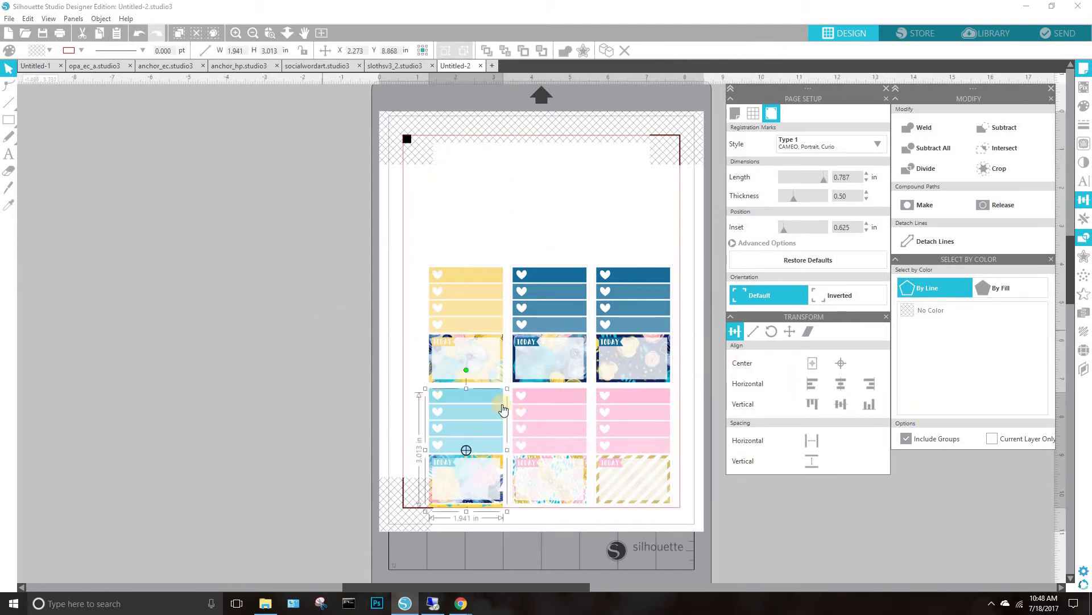
key("ctrl+z")
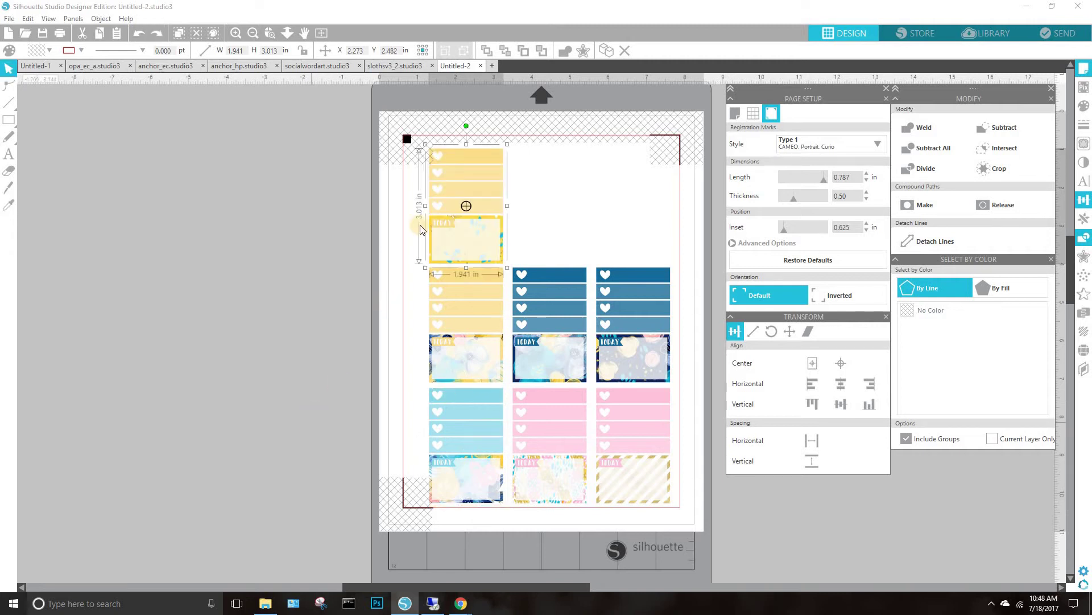
Shift the topmost yellow checklist slightly right, to an X position of about 2.512 in
left_click(422, 220)
left_click_drag(459, 188, 469, 188)
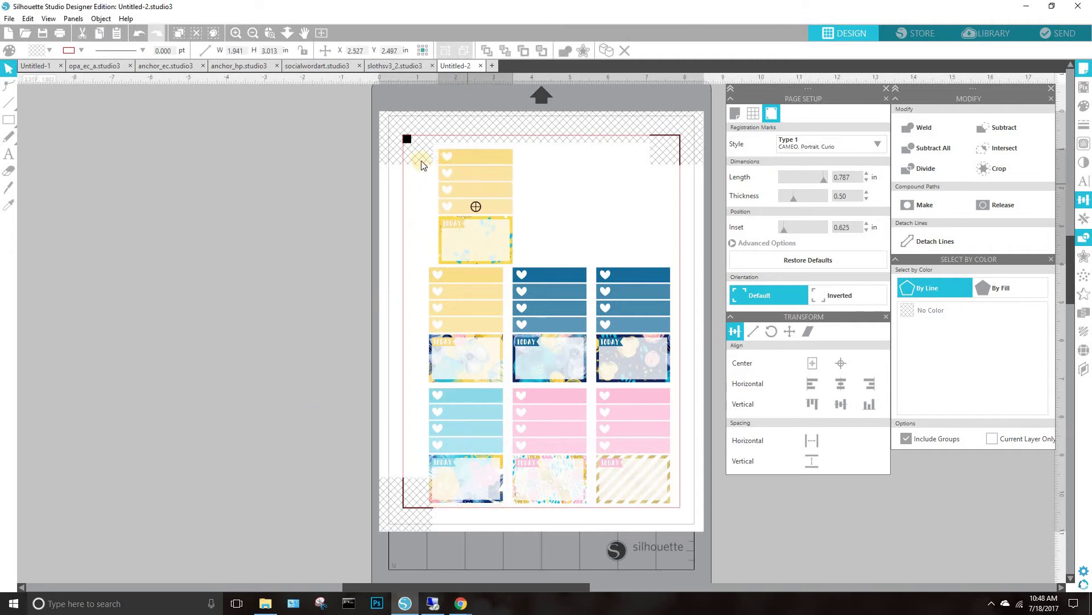
left_click(419, 161)
left_click(654, 155)
left_click(465, 226)
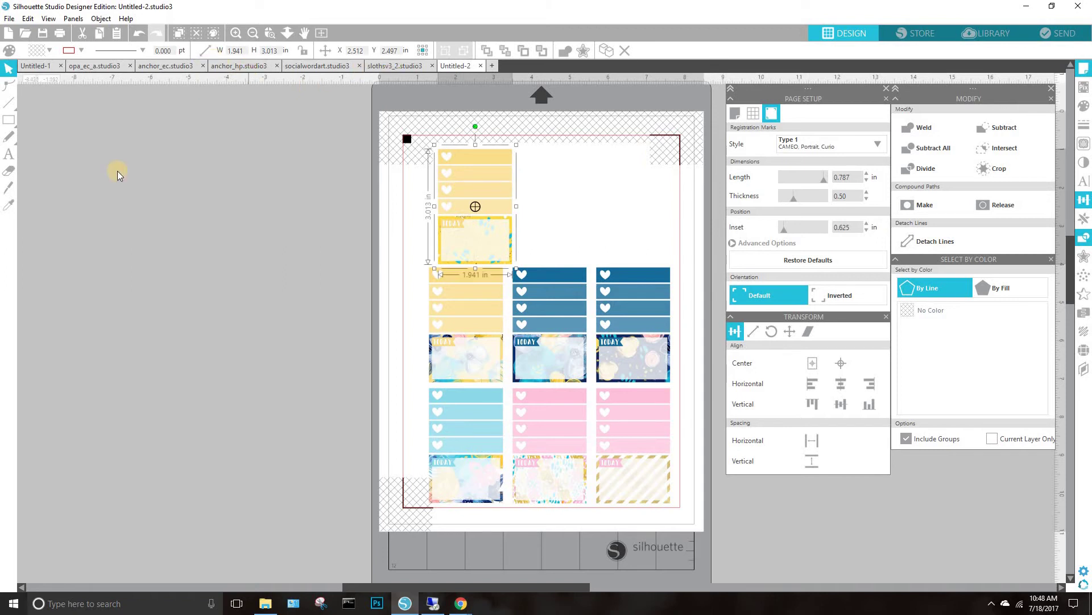
Switch to the anchor_hp.studio3 document and place the vertical WEEKEND banner on the page beside the blue floral box
left_click(246, 66)
left_click_drag(147, 195, 423, 211)
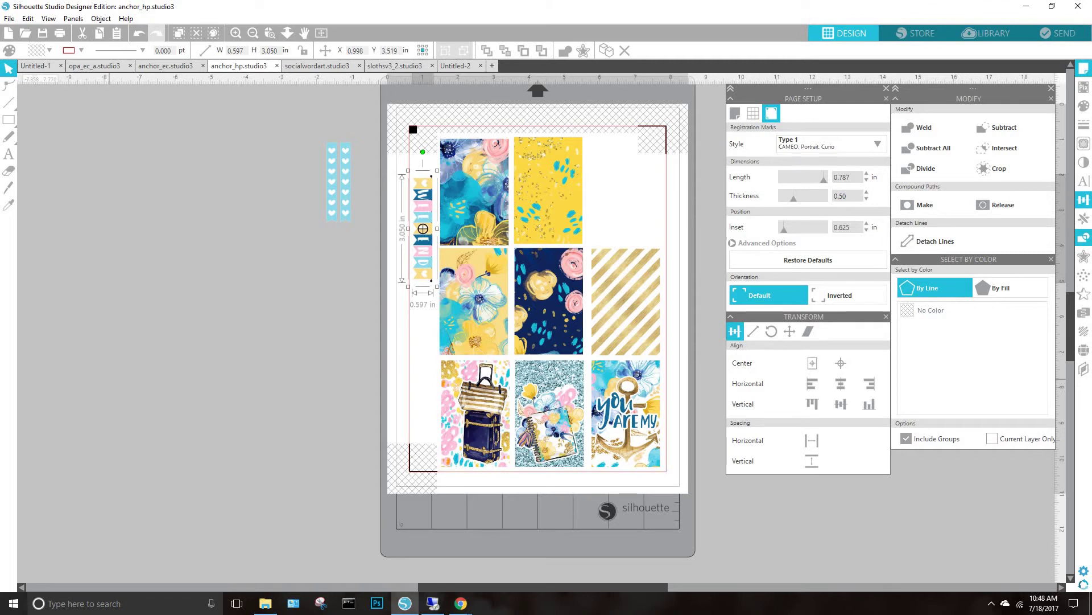
Check the column measurements in the Big Happy Planner pin in the browser, then return to the sticker document
key("alt+Tab")
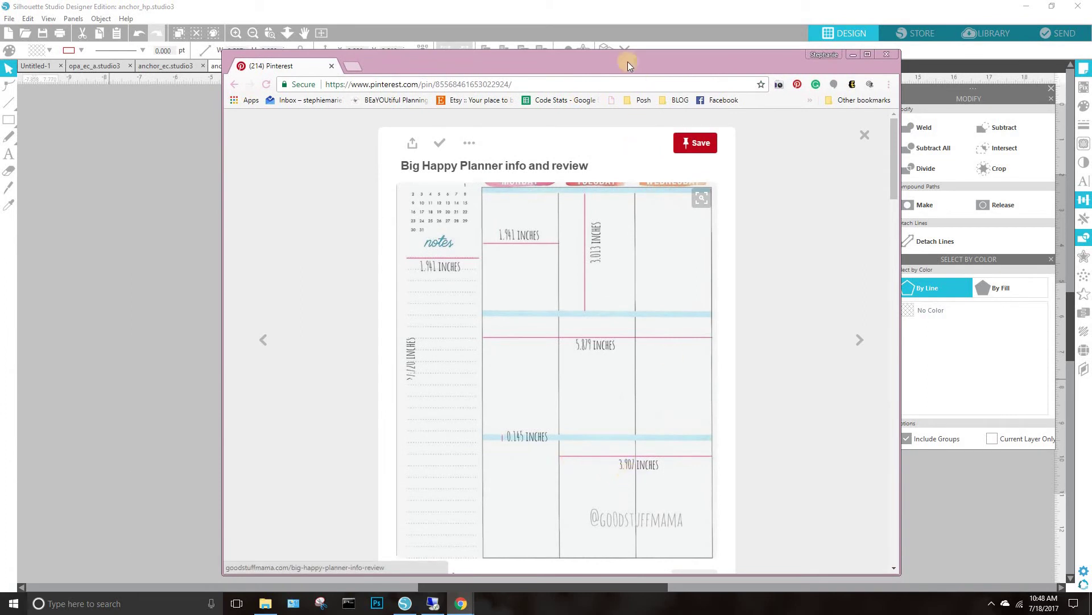
left_click_drag(627, 56, 0, 40)
key("alt+Tab")
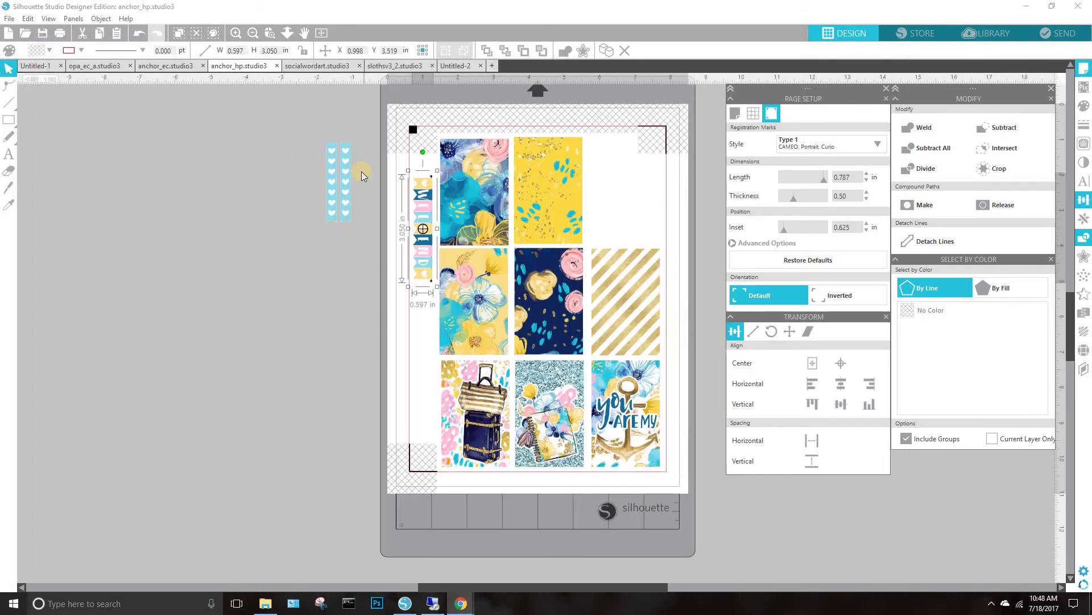
left_click(268, 50)
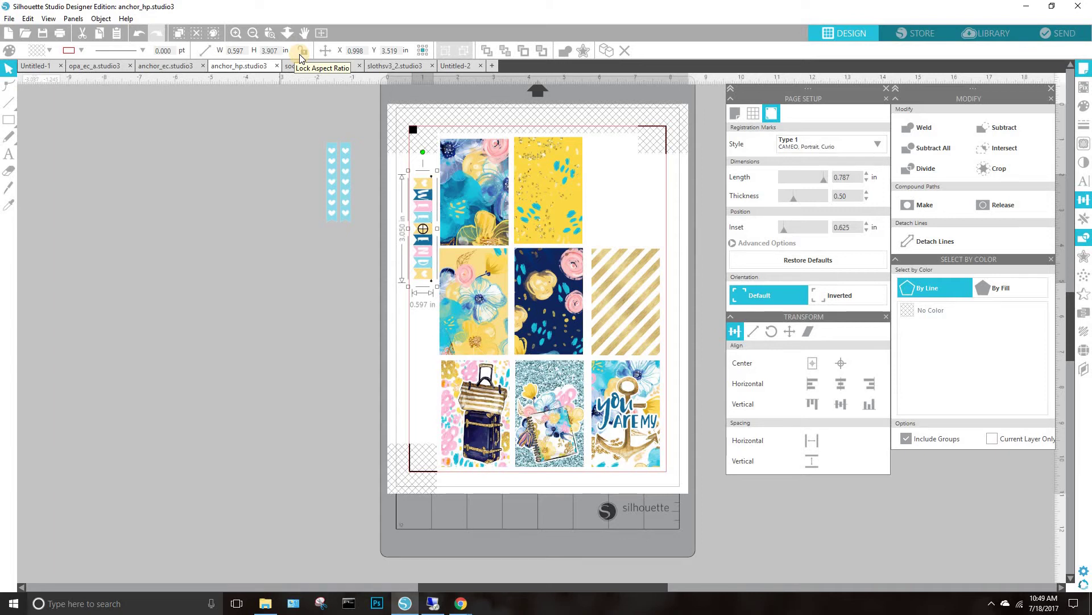
type("3.907")
key("Return")
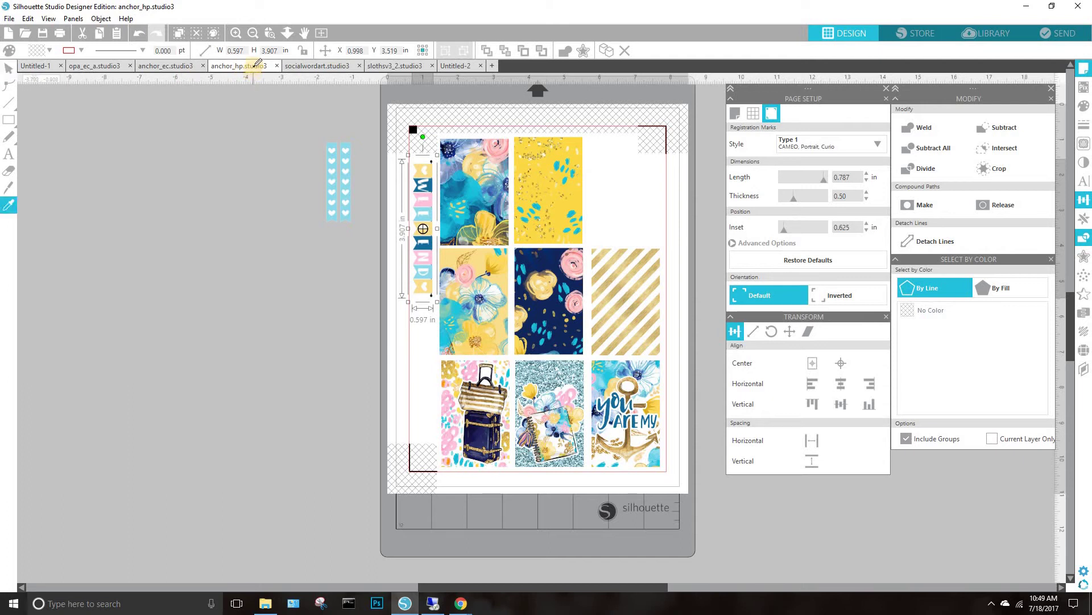
double_click(270, 50)
type("3.050")
key("Return")
Resize the WEEKEND banner proportionally to a height of 3.905 in, with the aspect ratio locked
left_click(266, 49)
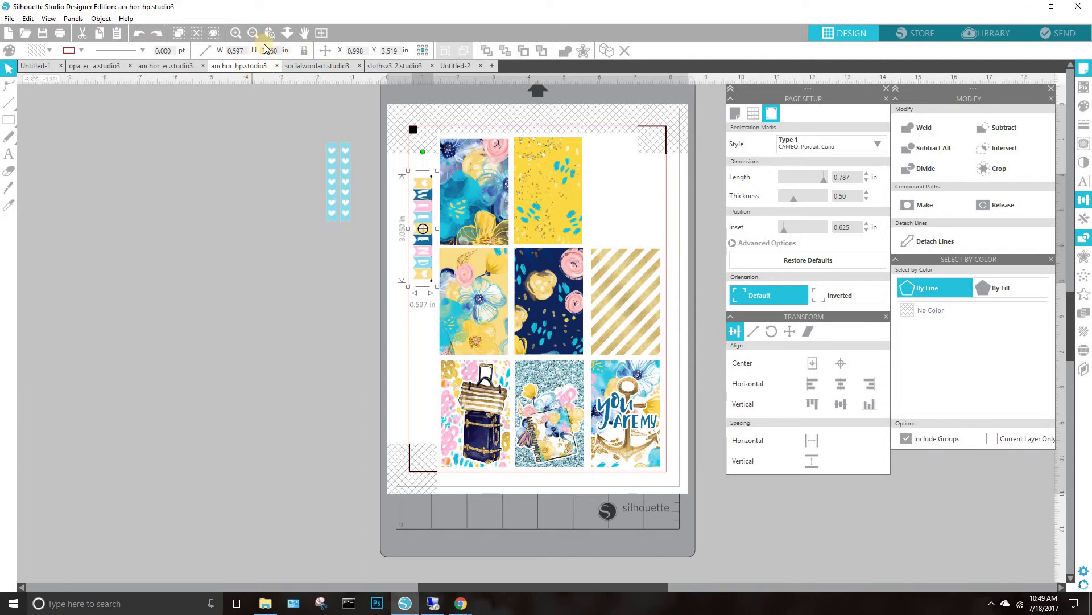
left_click(234, 51)
key("Return")
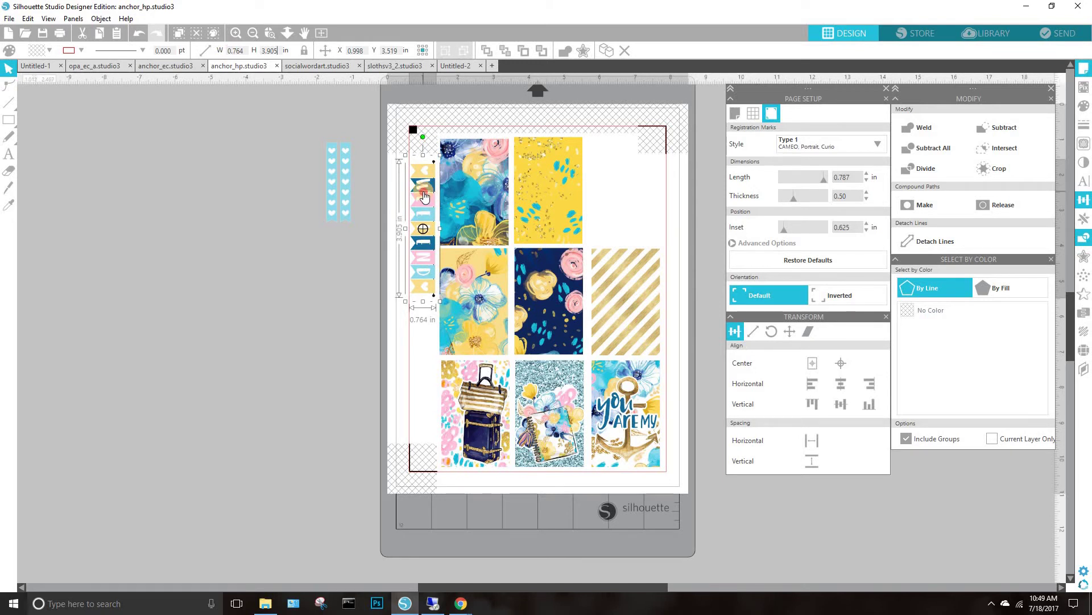
left_click_drag(424, 195, 424, 194)
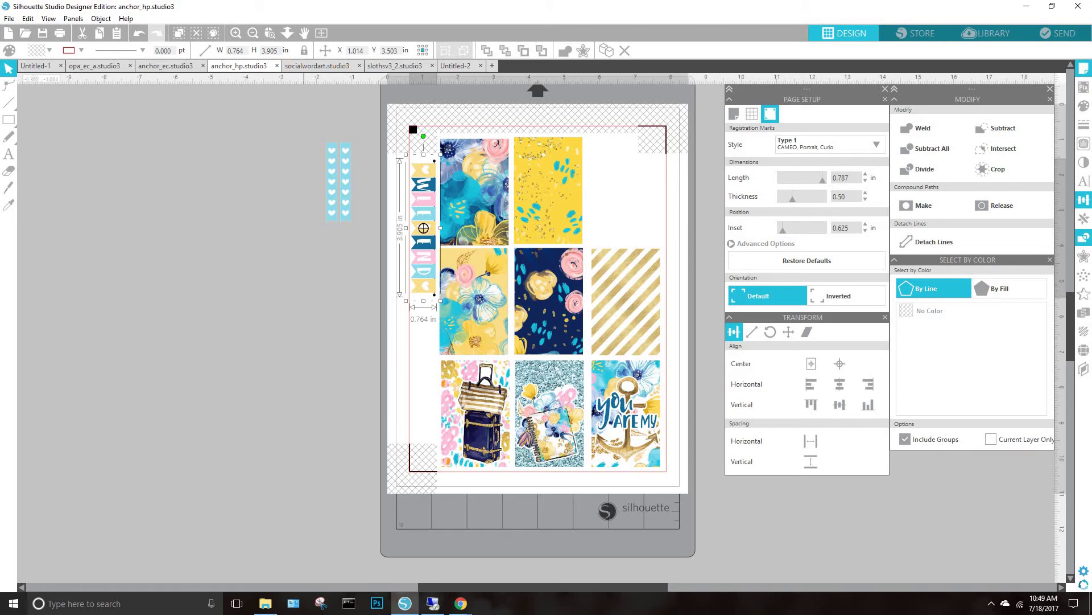
Turn off the page's registration marks and hide its cut border
key("alt+Tab")
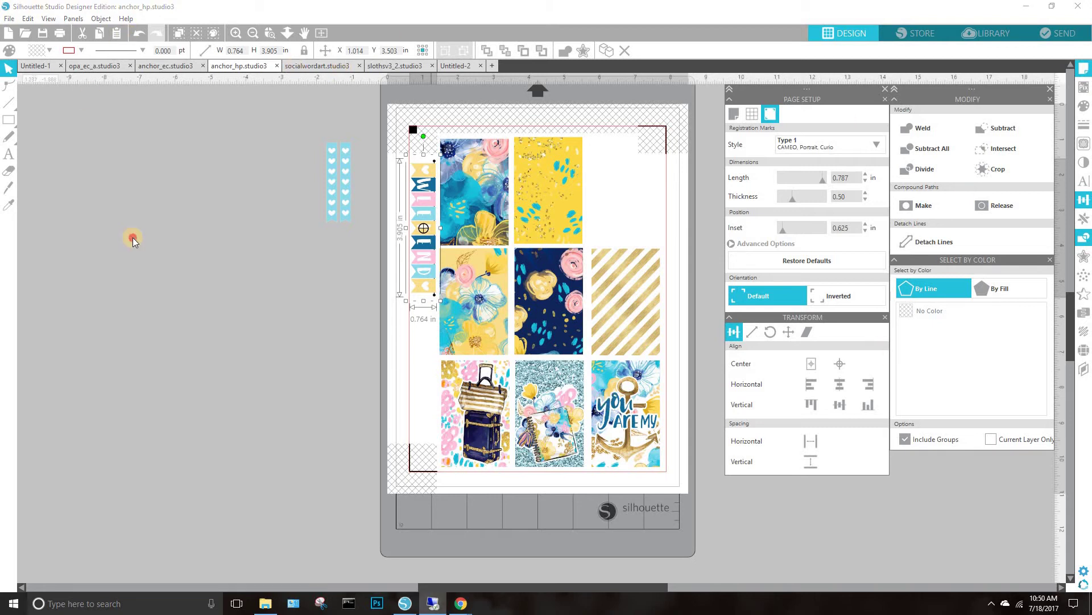
left_click(132, 237)
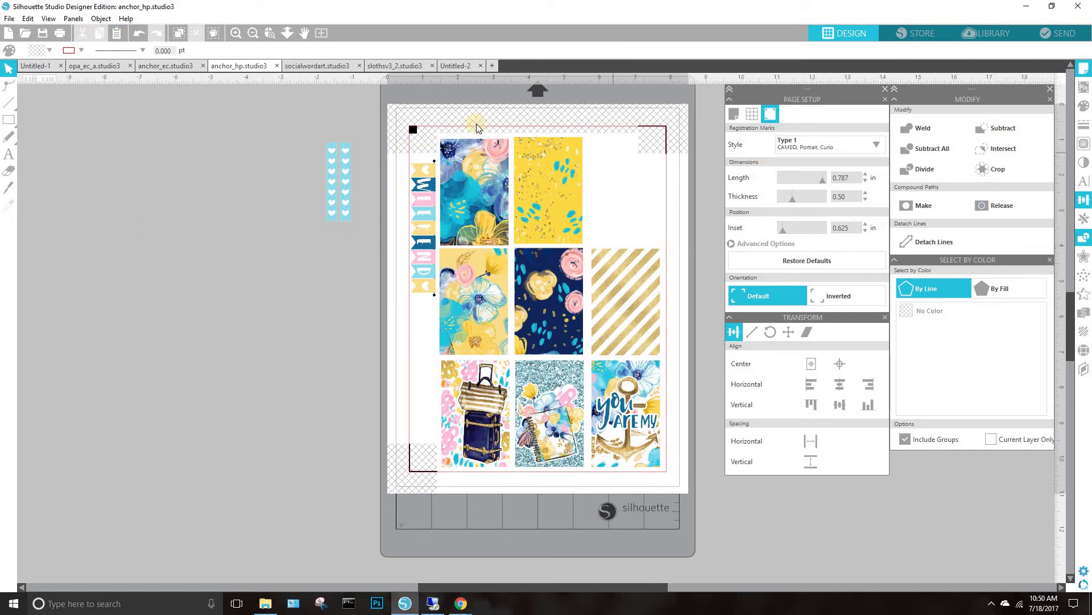
left_click(872, 141)
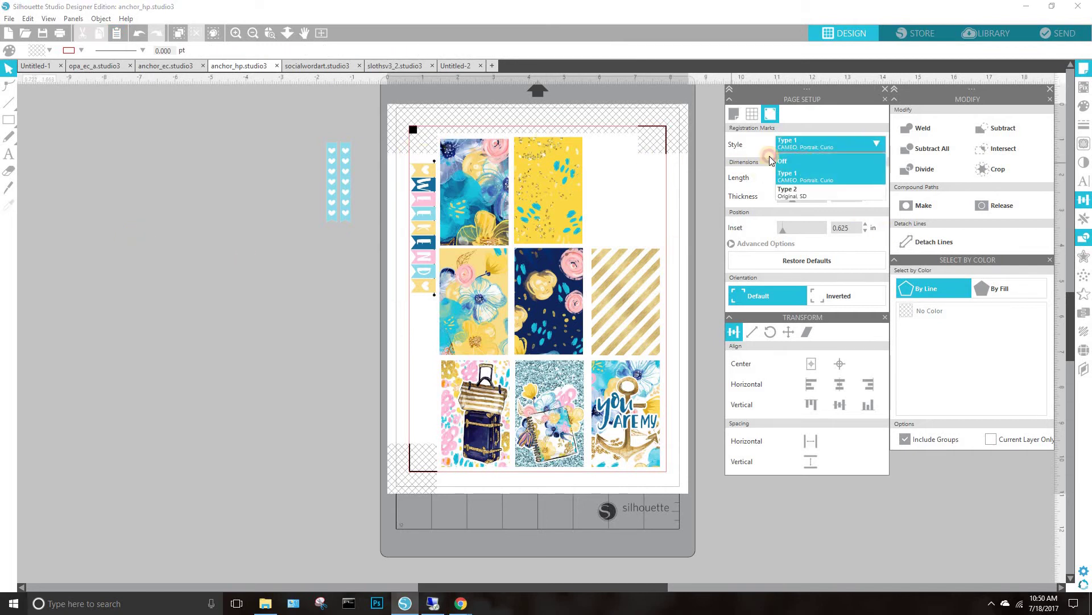
left_click(782, 161)
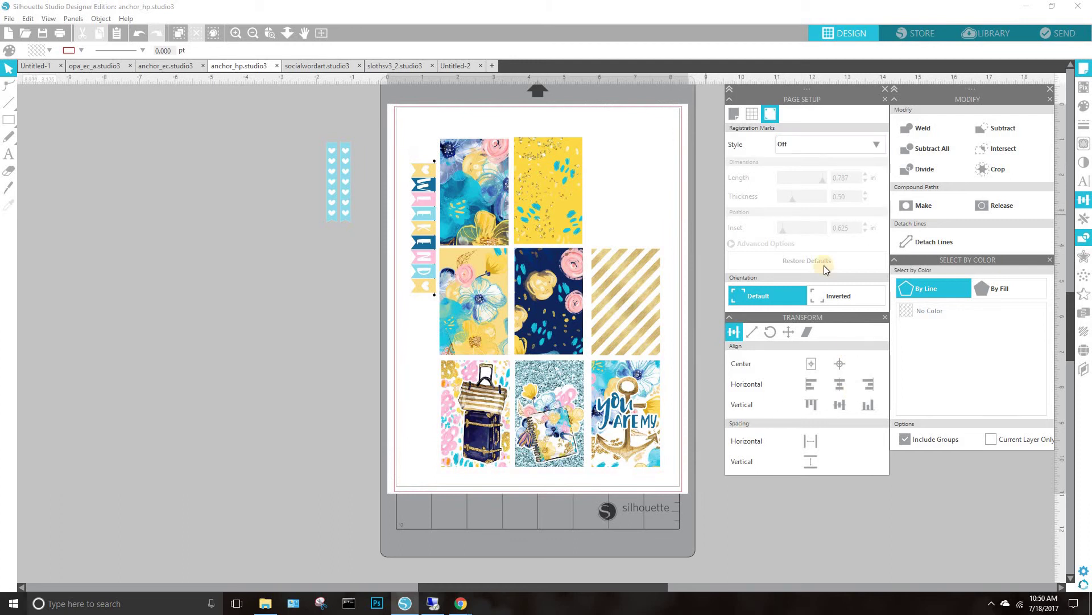
left_click(734, 113)
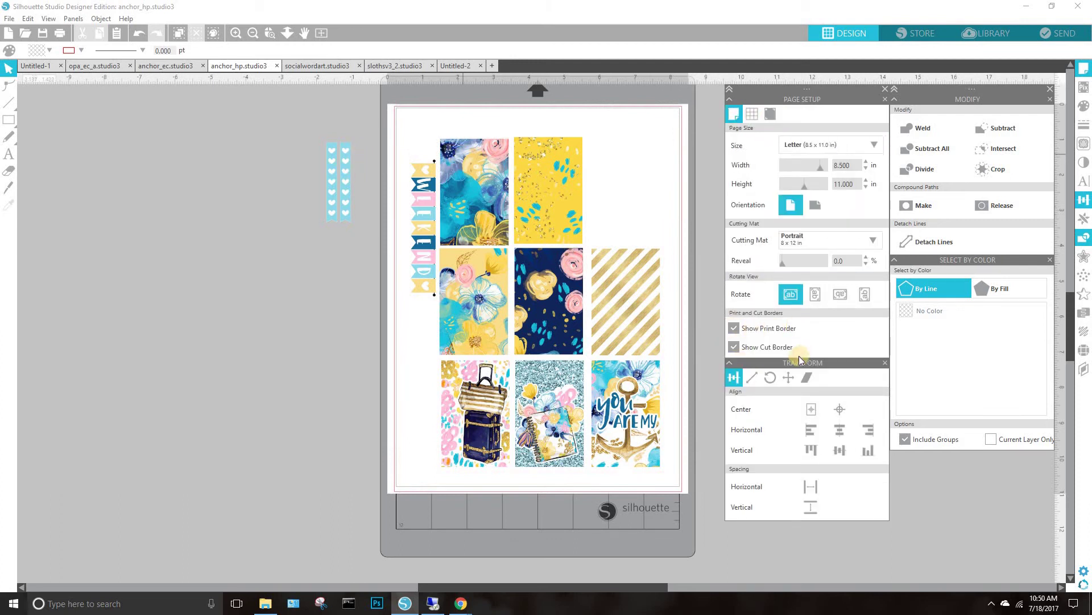
left_click(735, 346)
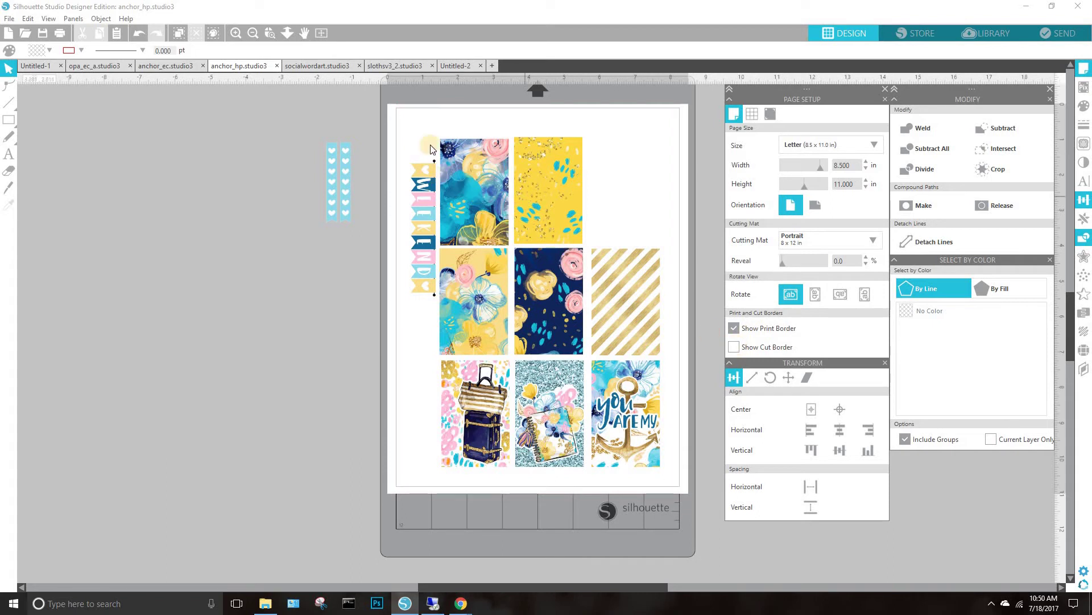
Move the WEEKEND banner into the page's top-left corner and line up the blue floral, yellow and gold-striped boxes beside it
left_click_drag(415, 213, 447, 155)
left_click_drag(563, 185, 560, 167)
left_click_drag(633, 195, 610, 218)
Form the second row directly below with the yellow floral, navy floral and anchor boxes
left_click_drag(475, 299, 469, 280)
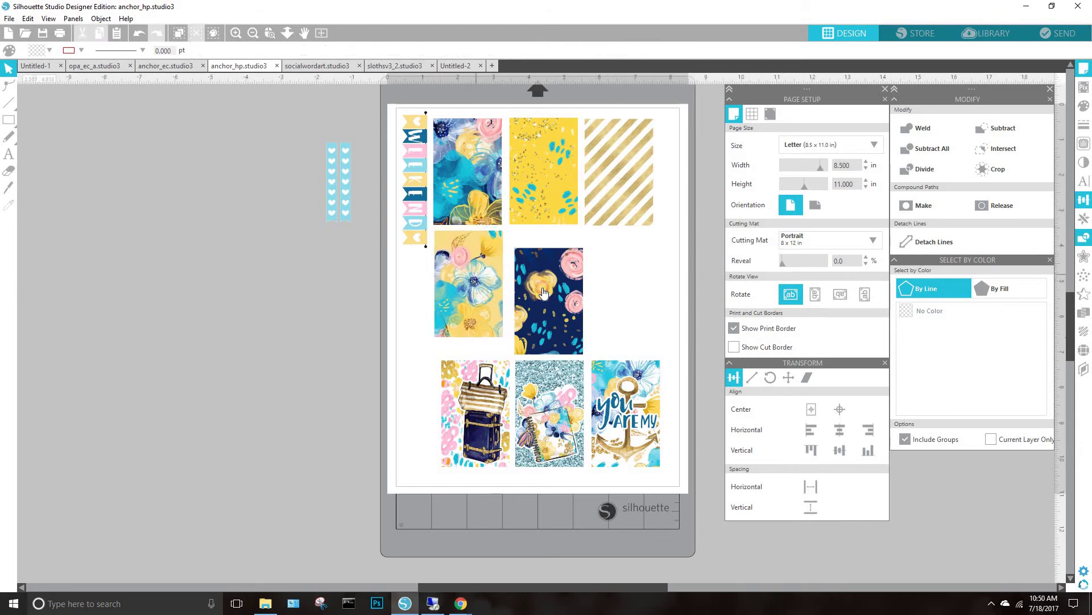
left_click_drag(551, 290, 546, 272)
left_click(612, 295)
left_click_drag(620, 393, 613, 263)
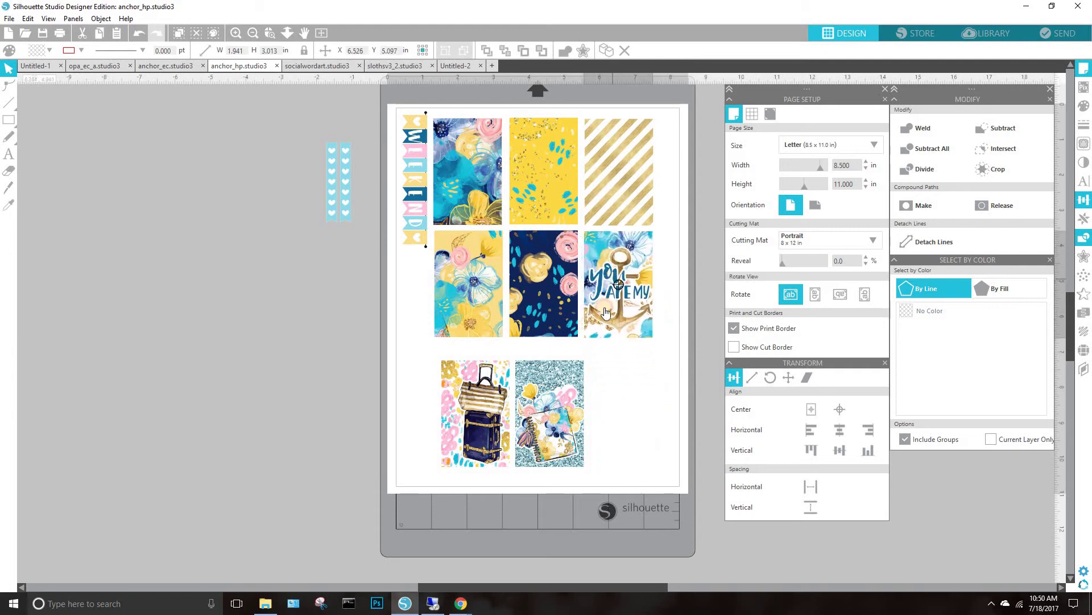
Place the glitter notebook box below the anchor box and the luggage box below the navy floral box
left_click_drag(587, 399, 658, 385)
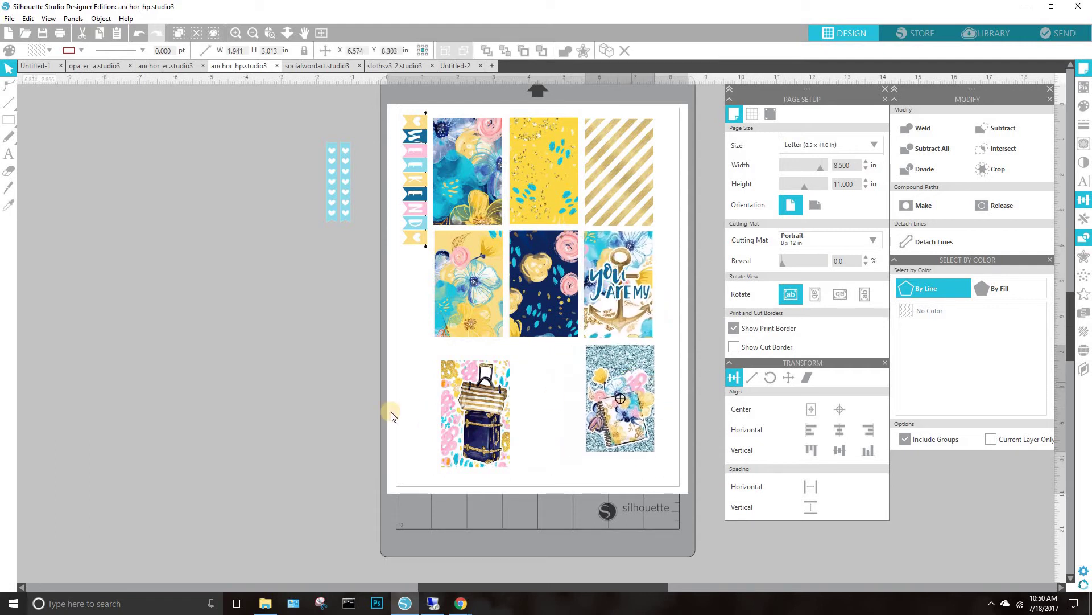
left_click_drag(500, 412, 569, 399)
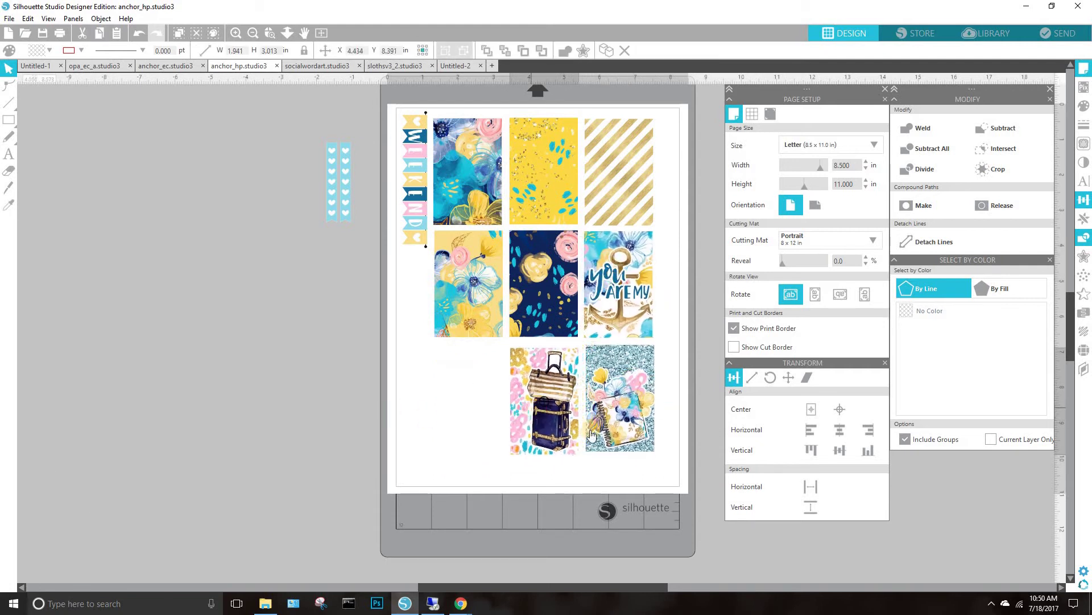
left_click(688, 330)
left_click(281, 377)
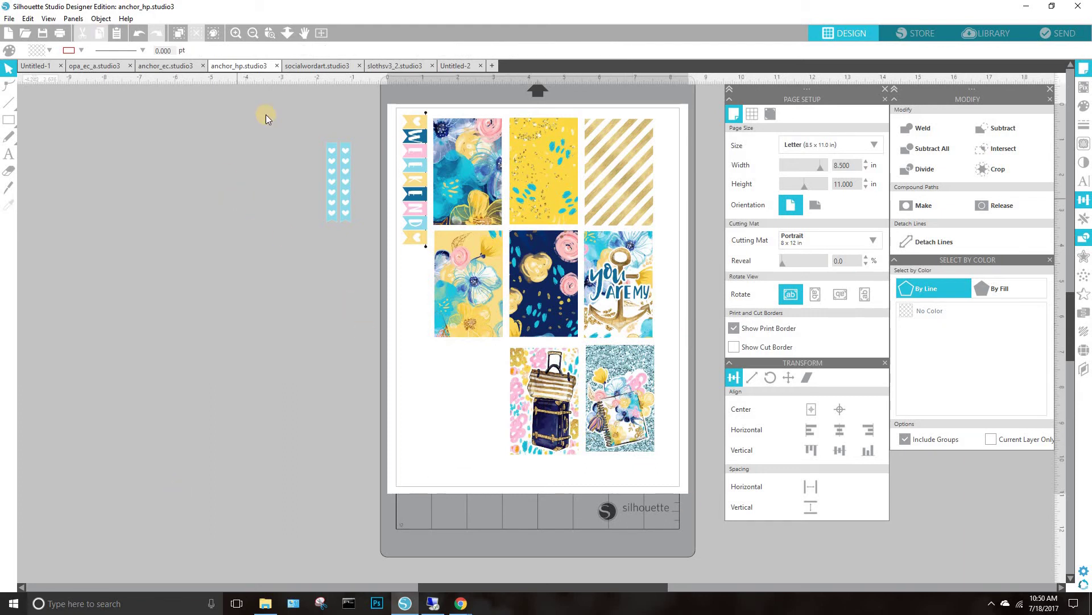
In the anchor_ec.studio3 document, select the whole sticker sheet, release its compound paths and crop the artwork to the cut lines
left_click(159, 66)
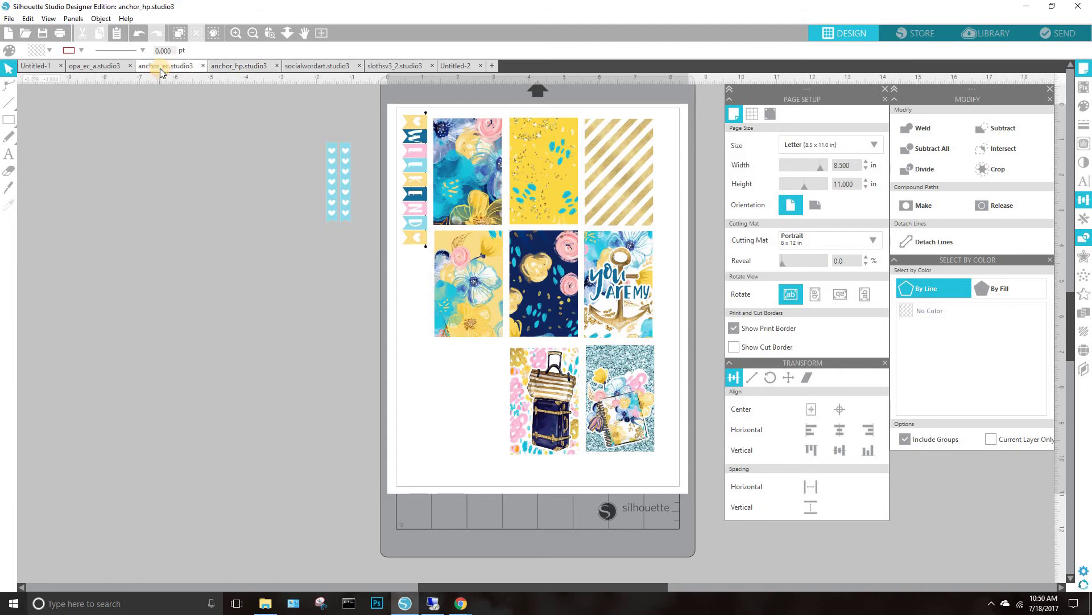
left_click_drag(254, 143, 658, 568)
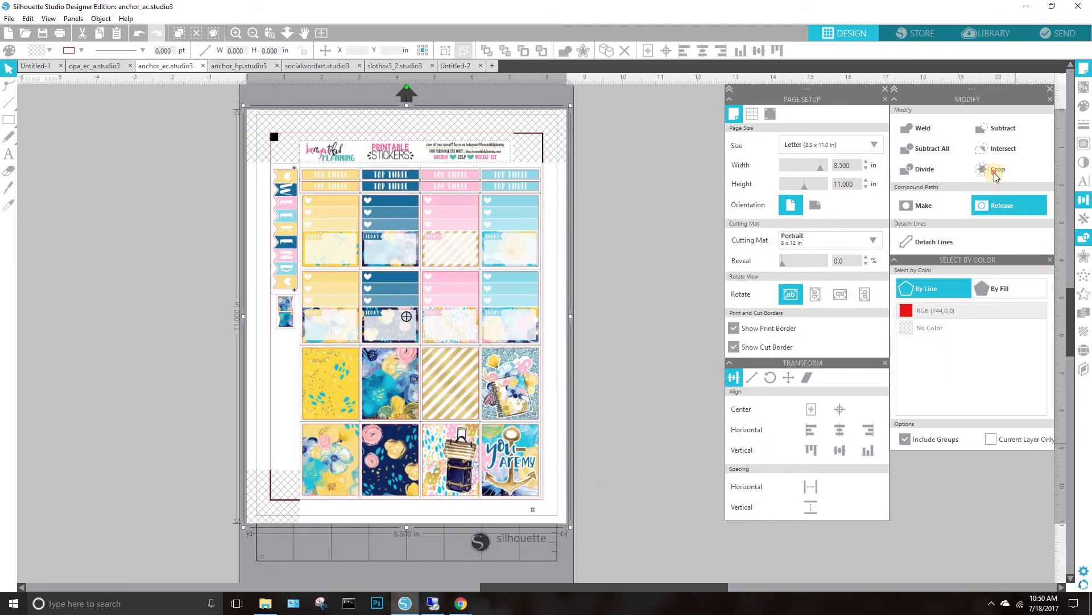
left_click(993, 169)
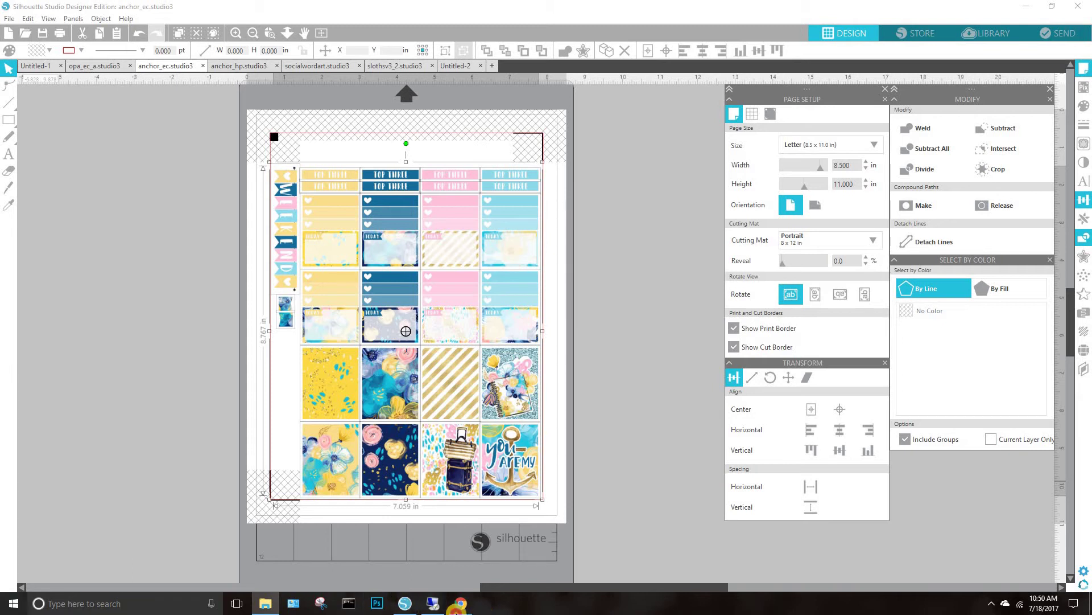
Examine the handwritten planner measurements in the Erin Condren pin in the browser, then move the browser window out of the way
mouse_move(461, 603)
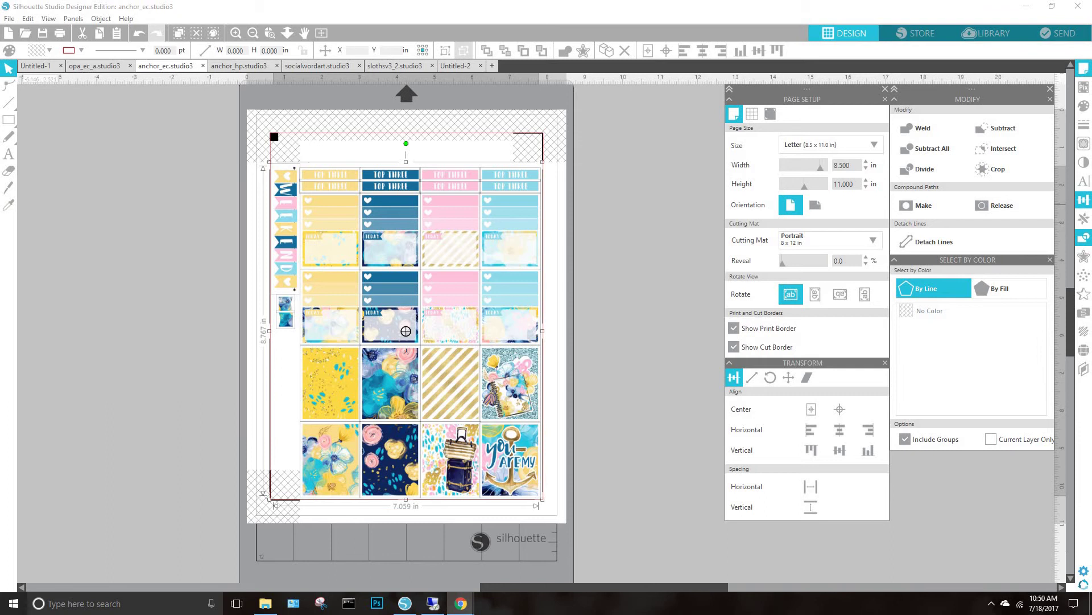
left_click_drag(1091, 102, 472, 119)
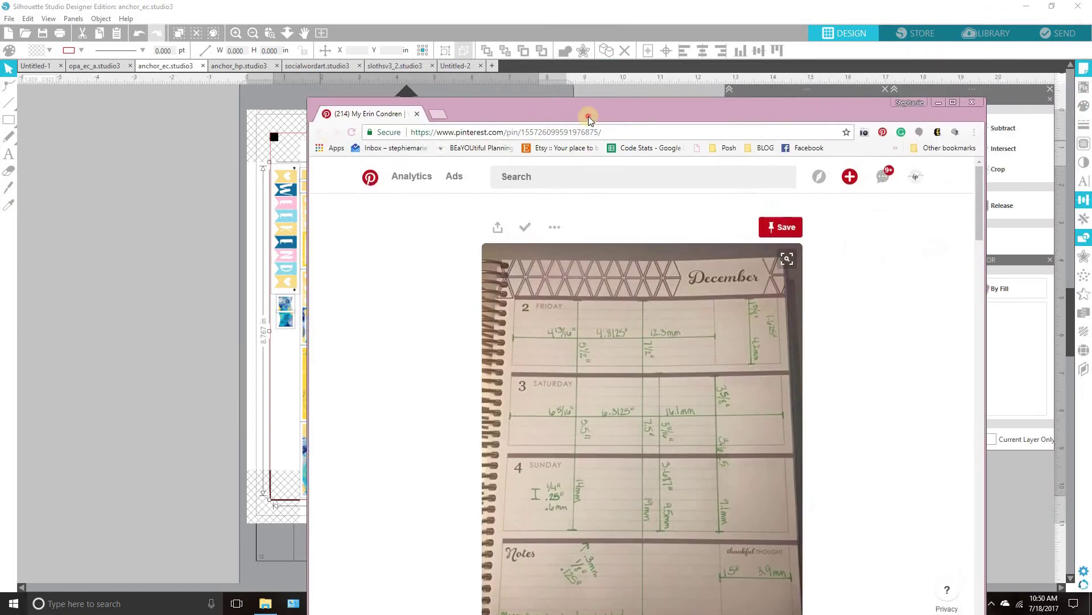
left_click_drag(405, 33, 378, 42)
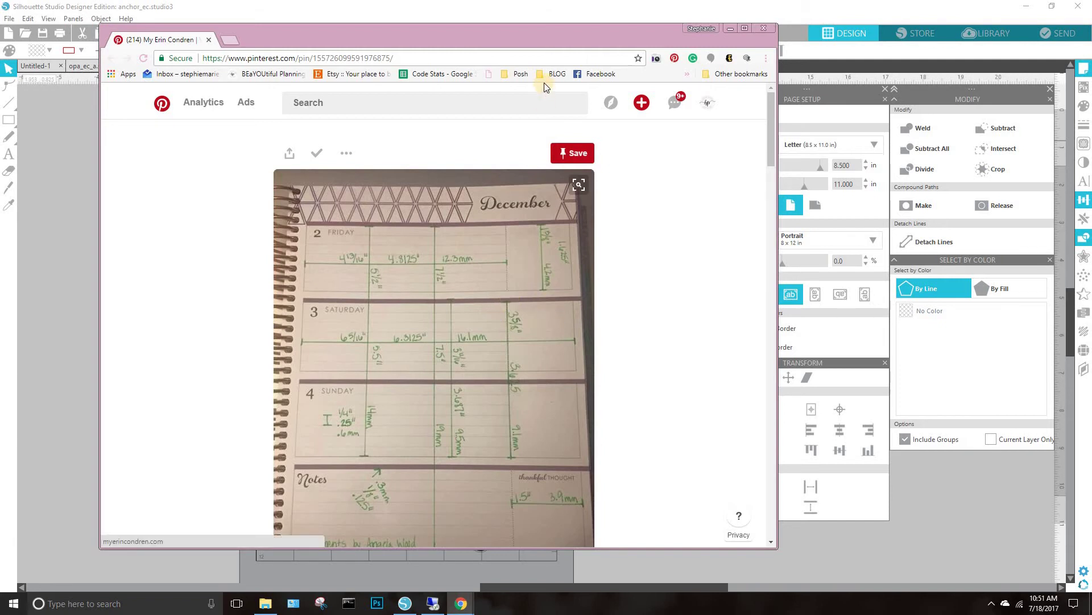
left_click_drag(540, 32, 0, 82)
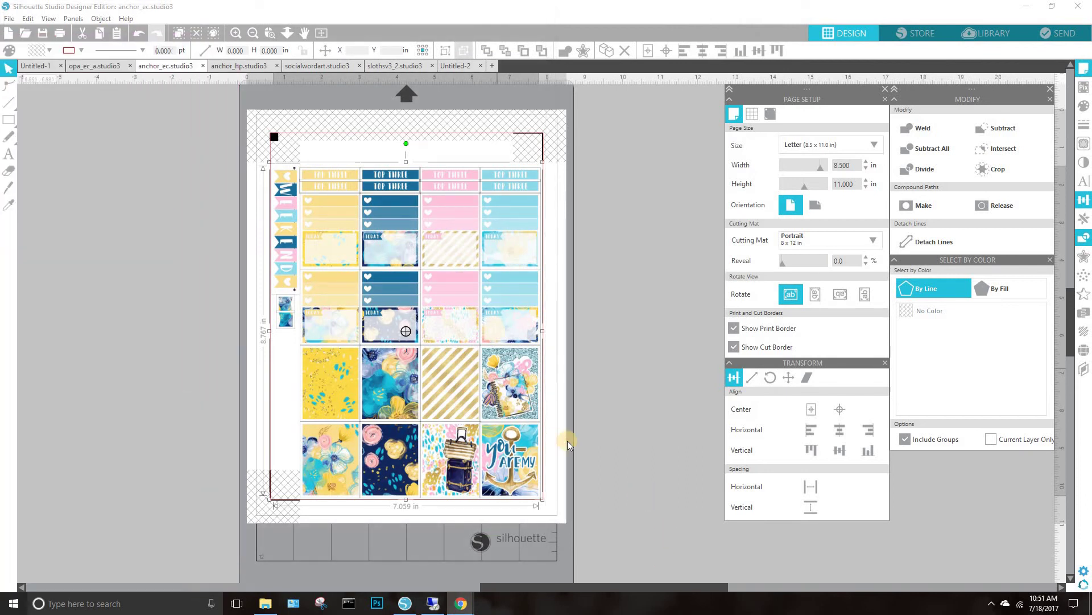
Separate the anchor box from the sheet by moving all the other stickers off the page
left_click(521, 461)
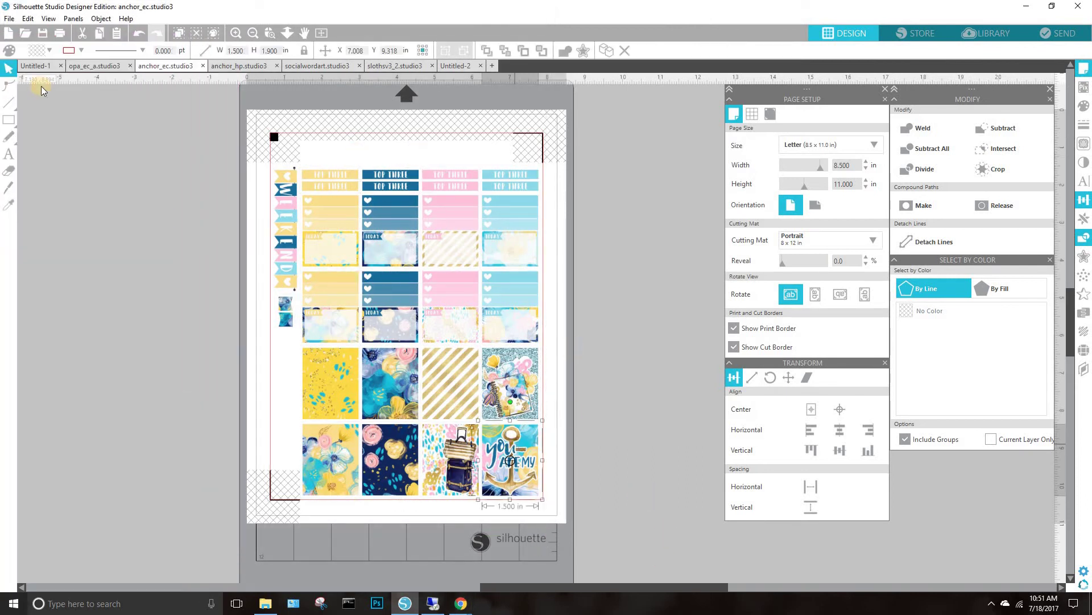
left_click(569, 514)
key("ctrl+a")
mouse_move(515, 474)
left_mouse_down()
mouse_move(429, 447)
mouse_move(171, 419)
mouse_move(186, 517)
mouse_move(219, 421)
mouse_move(517, 472)
left_mouse_up()
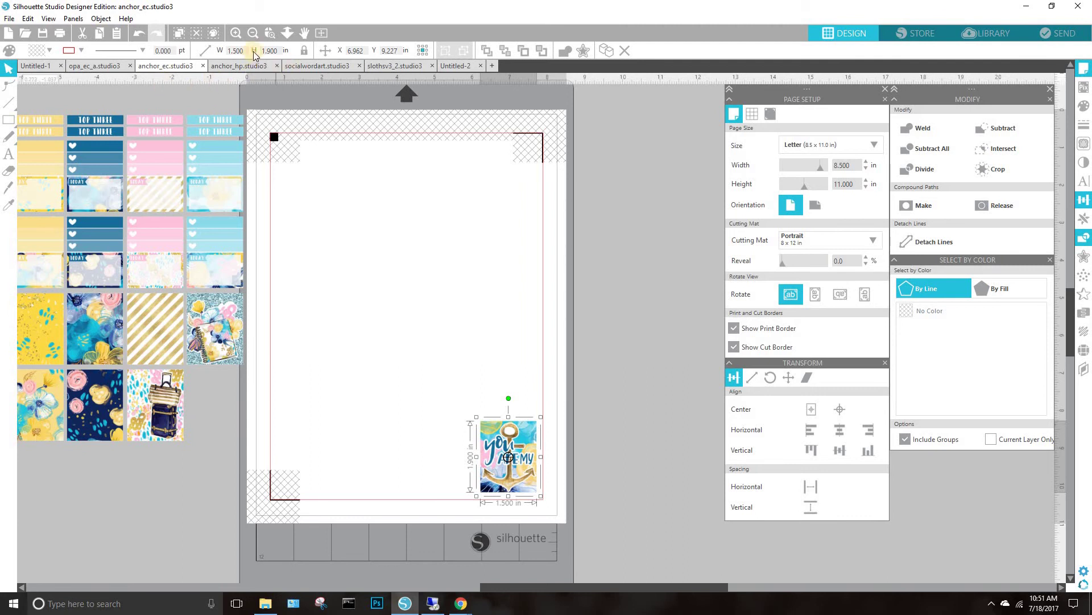
Try resizing the anchor box to a height of 1.625 in with its aspect ratio unlocked, keeping the width at 1.500 in
double_click(235, 51)
left_click(293, 57)
left_click(237, 52)
left_click(592, 483)
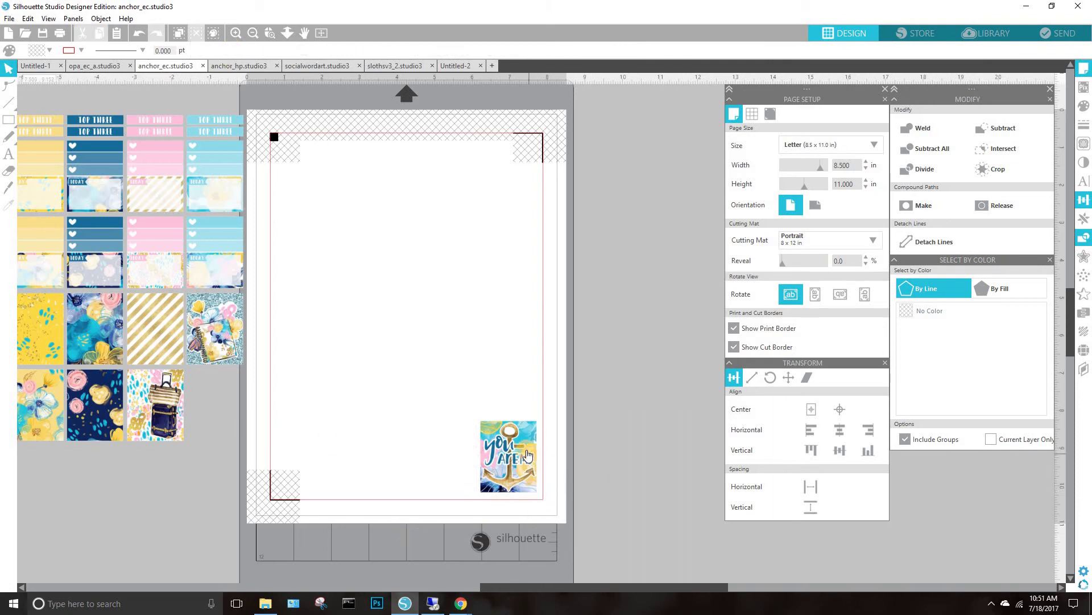
left_click(527, 455)
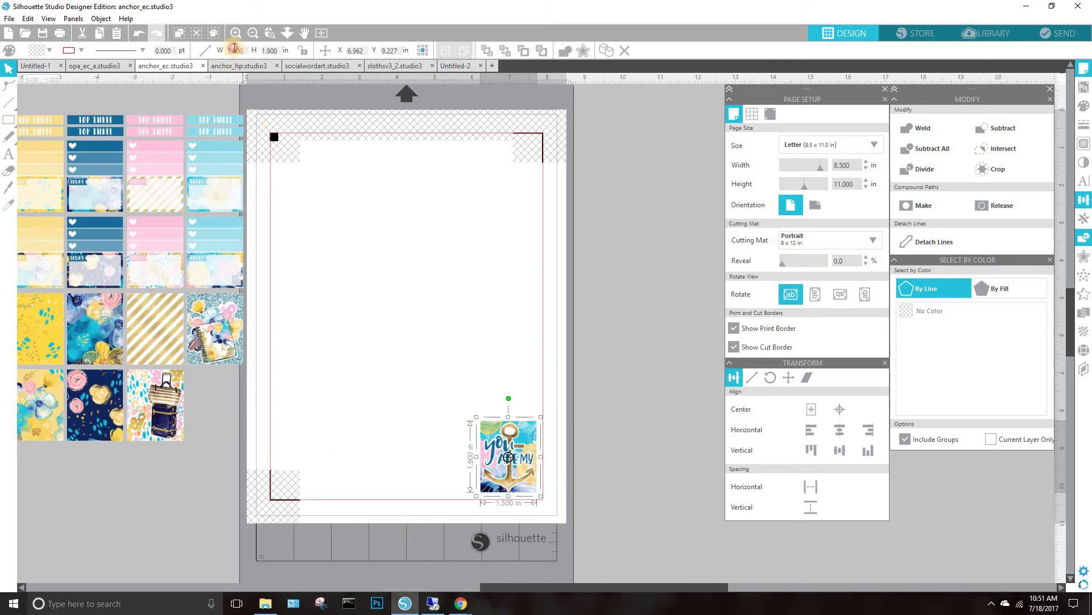
key("Tab")
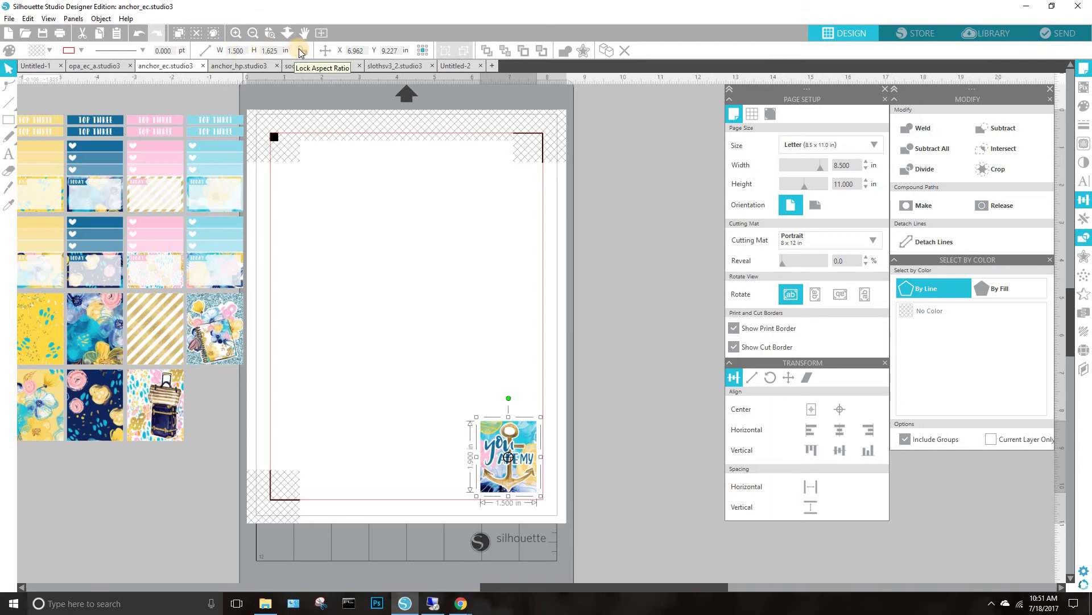
key("Return")
left_click(616, 454)
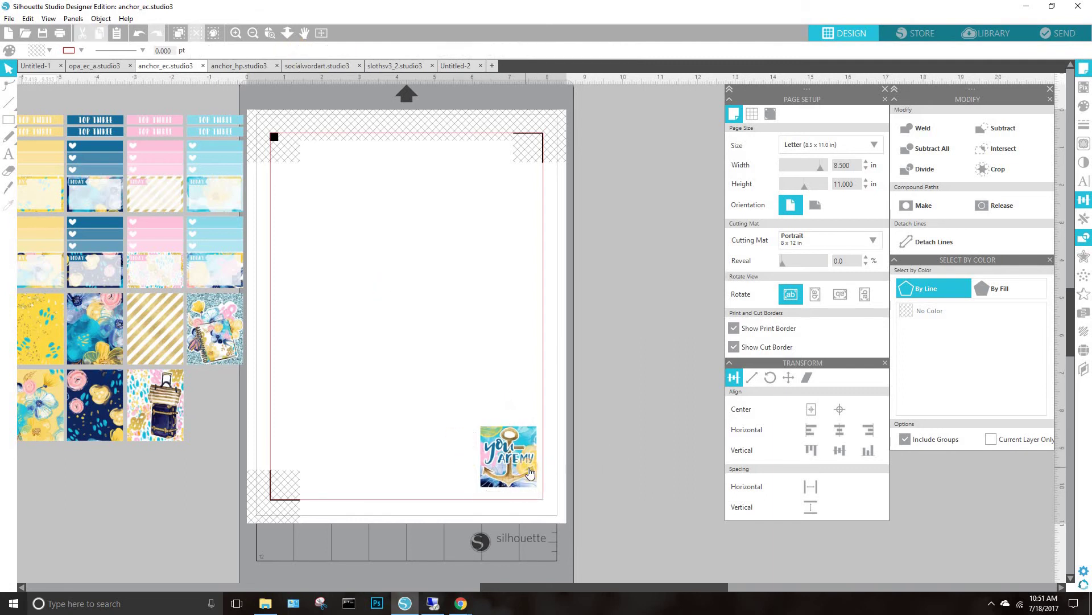
Try setting the seven remaining full boxes to 1.625 in high and placing them back on the page around the anchor box
left_click(161, 411)
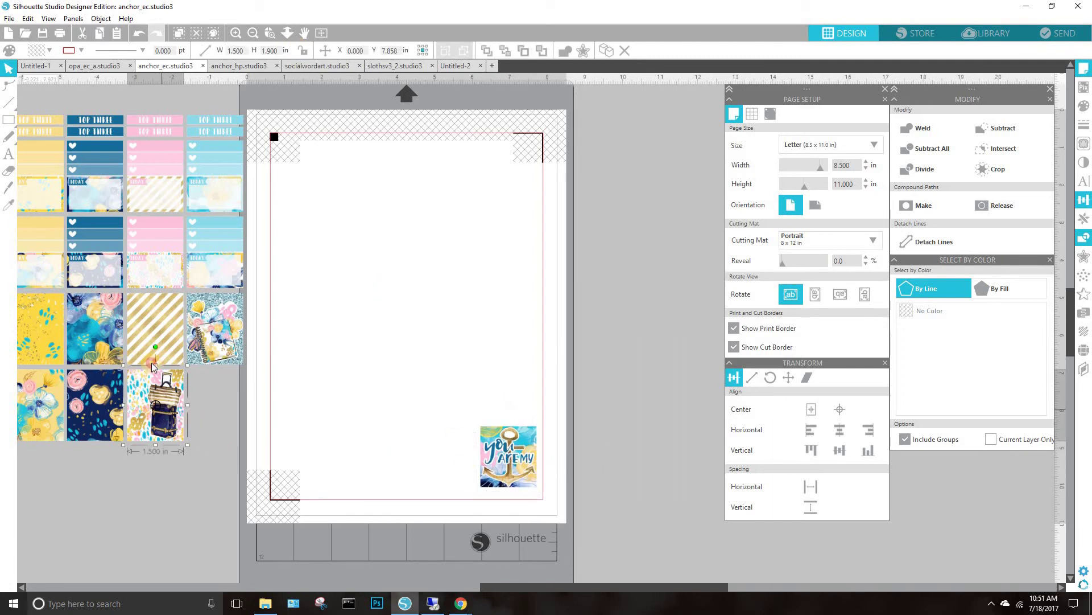
left_click_drag(151, 363, 33, 322)
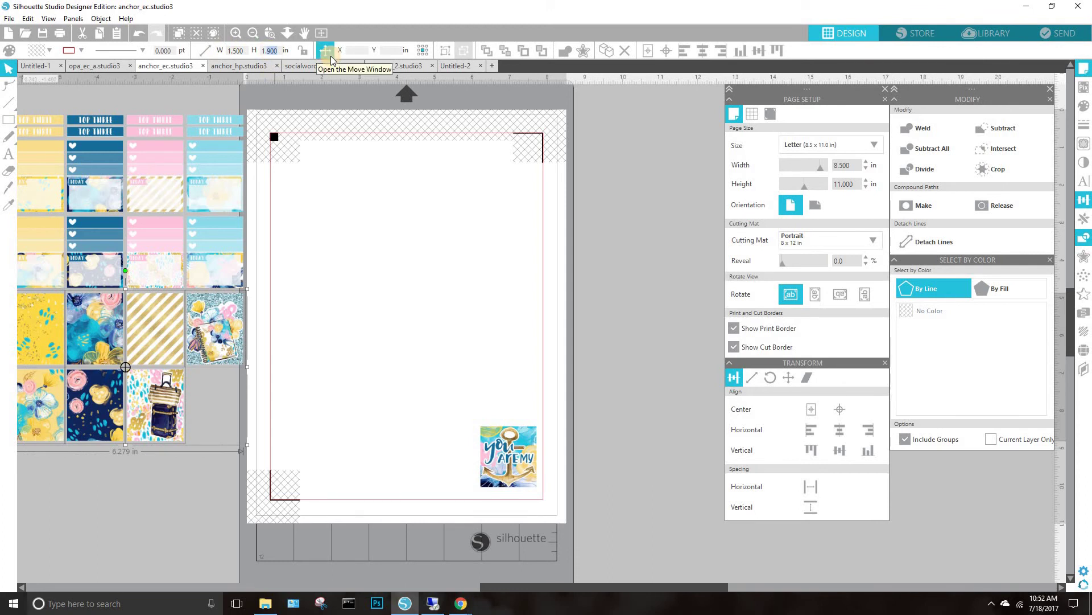
type("1.625")
key("Return")
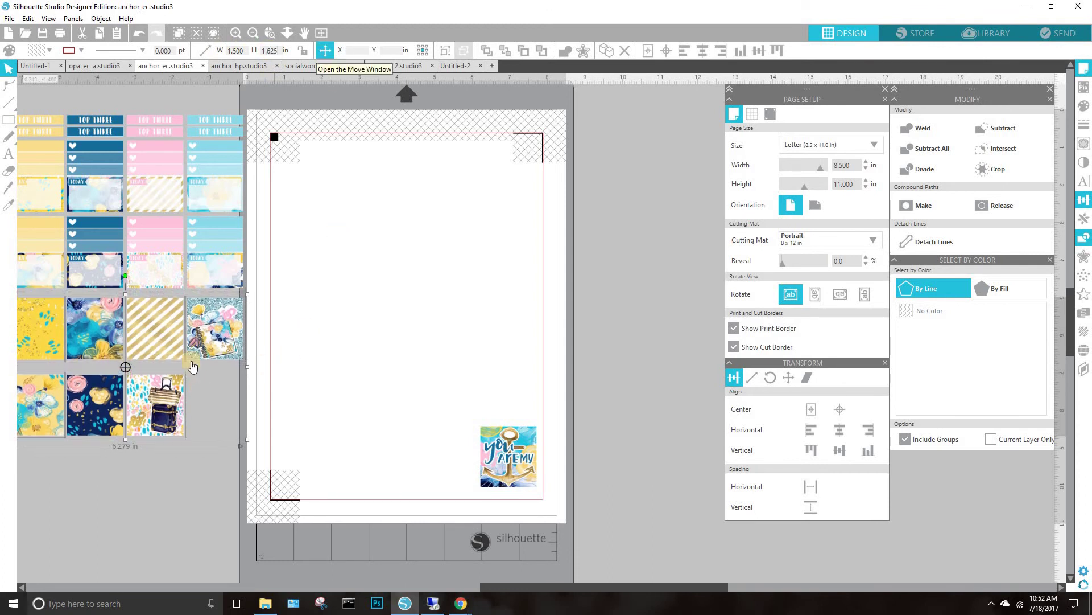
left_click_drag(210, 323, 505, 377)
left_click(627, 425)
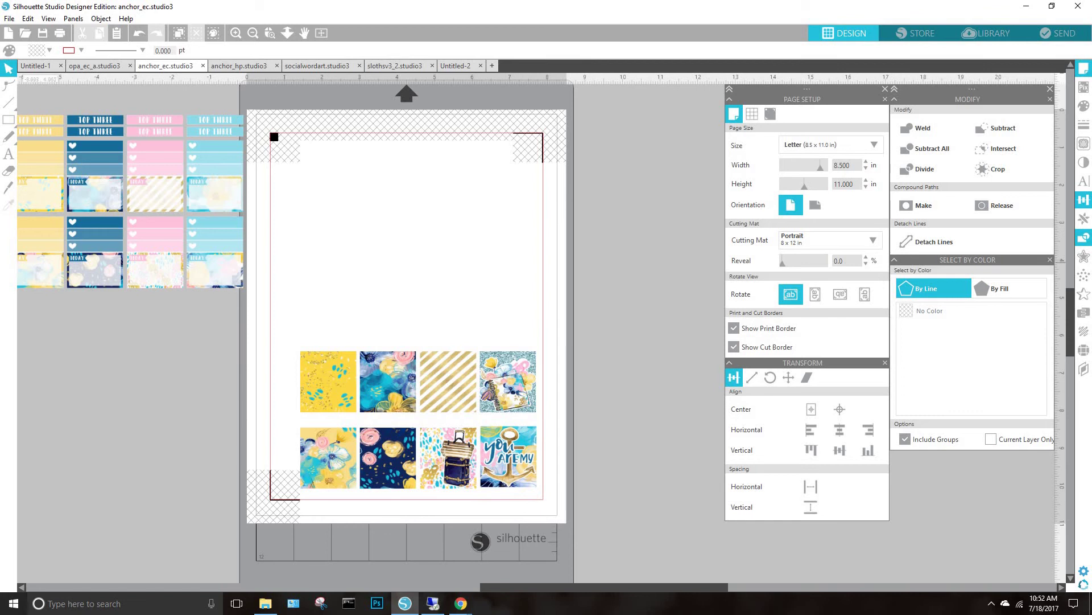
Check the handwritten Erin Condren measurements in the browser pin, then return to the sticker sheet
left_click_drag(1, 60, 405, 48)
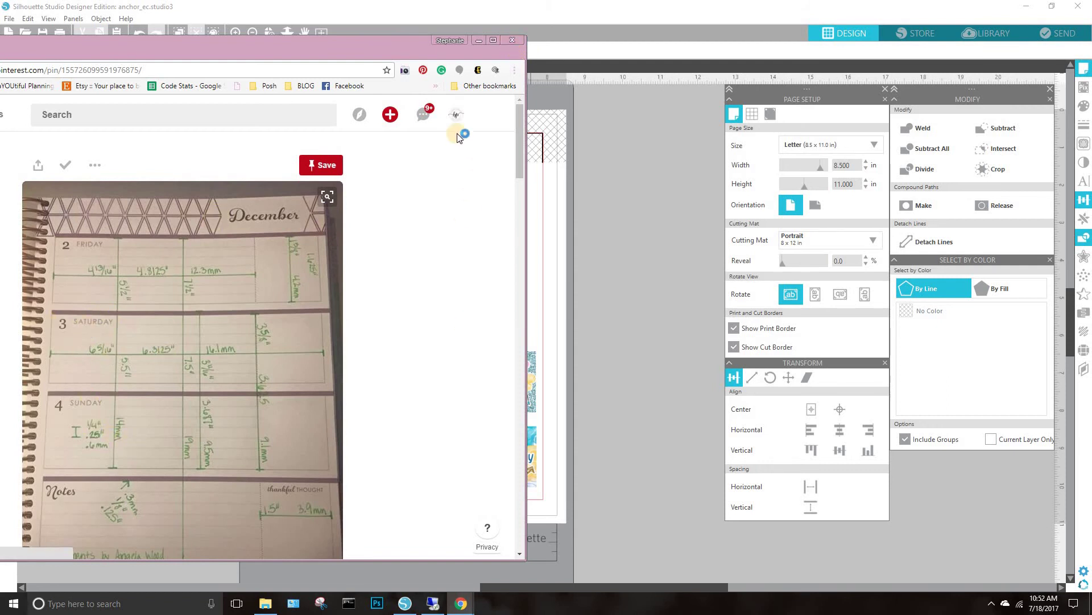
left_click(503, 42)
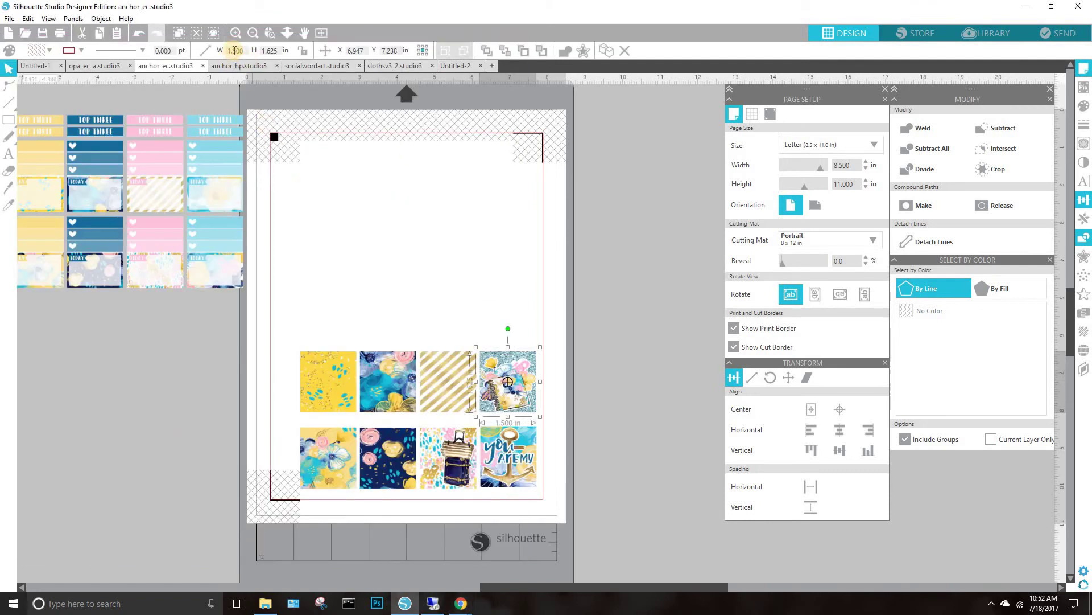
left_click(344, 272)
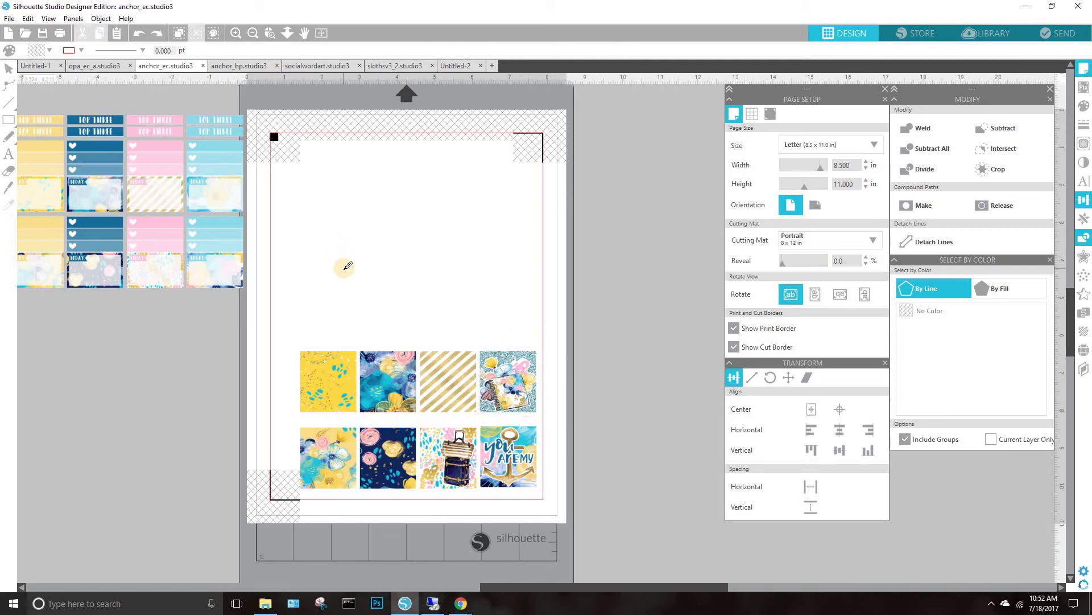
Undo the repositioning and height changes of the full boxes, including the anchor box
key("ctrl+z")
key("ctrl+z")
key("ctrl+z")
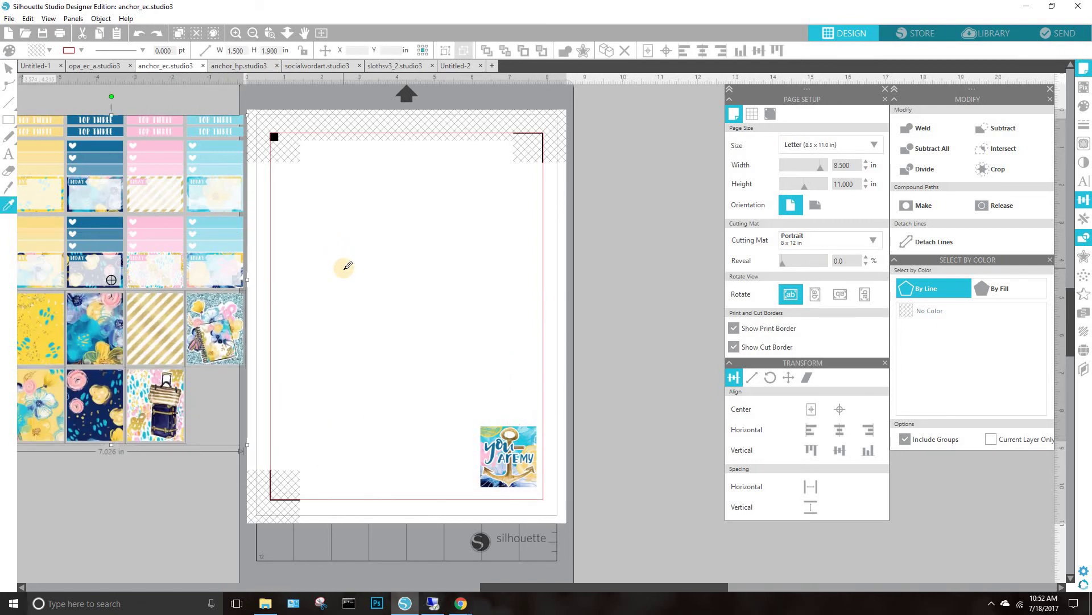
key("ctrl+z")
key("ctrl+z")
key("ctrl+z")
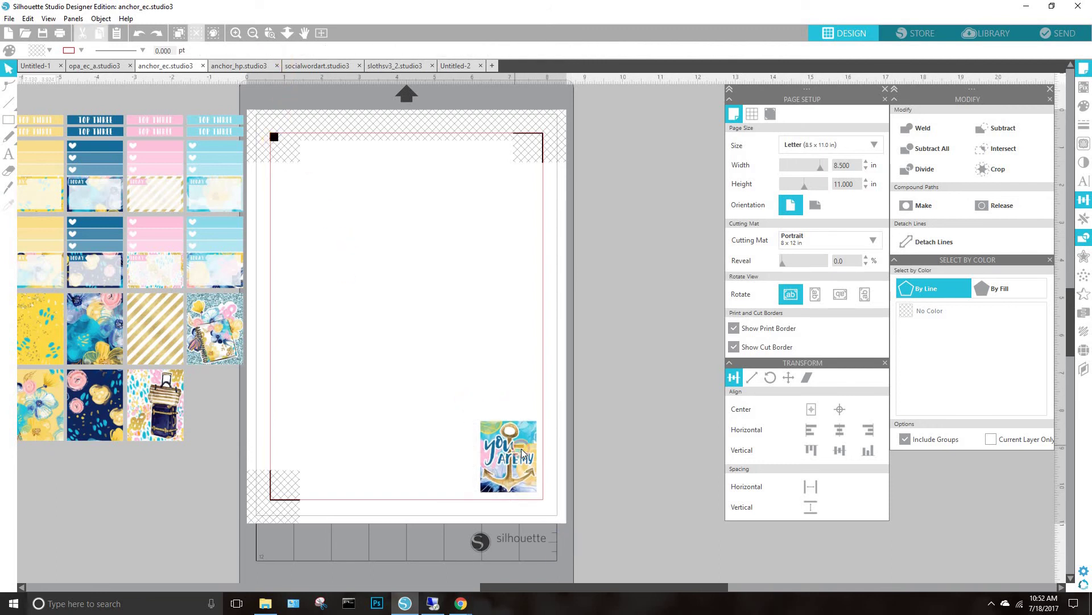
Resize the anchor box to a height of 1.625 in with the aspect ratio locked
left_click(521, 450)
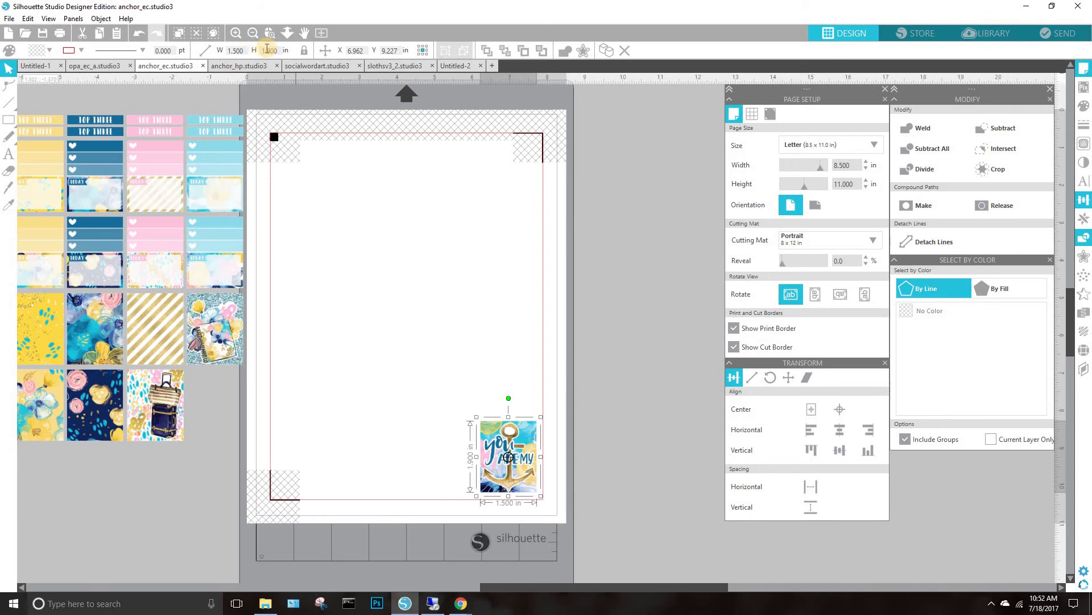
left_click(286, 51)
left_click(463, 605)
left_click(405, 539)
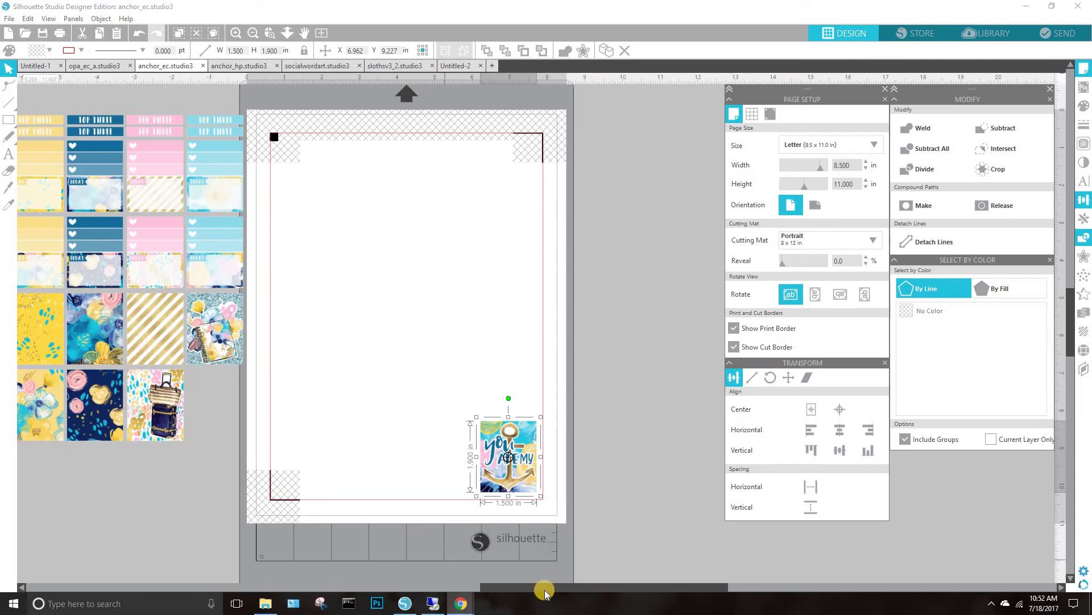
left_click(468, 599)
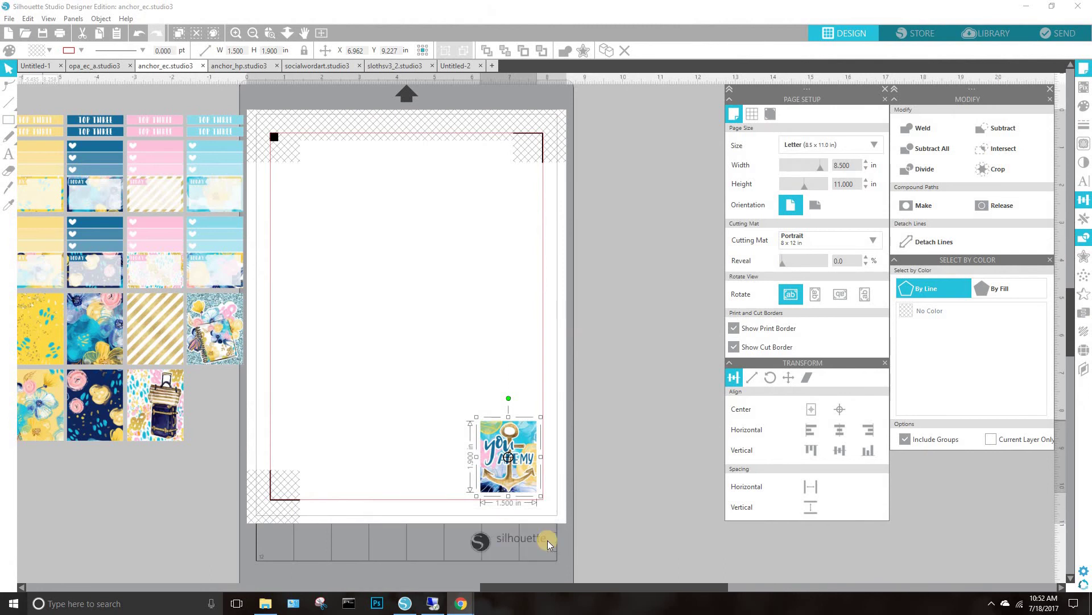
left_click(380, 50)
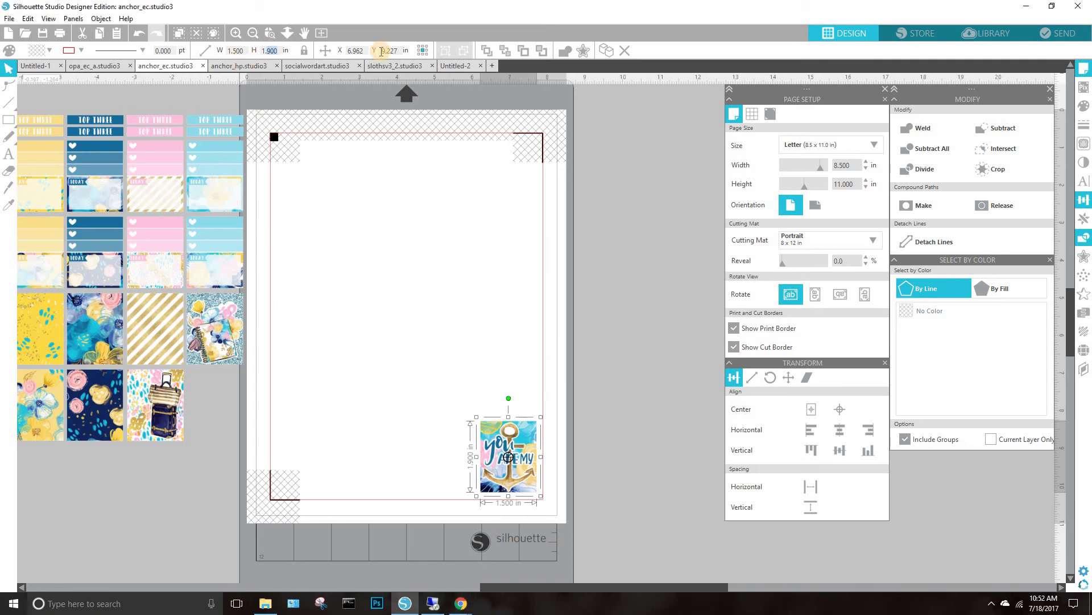
type("1.625")
key("Return")
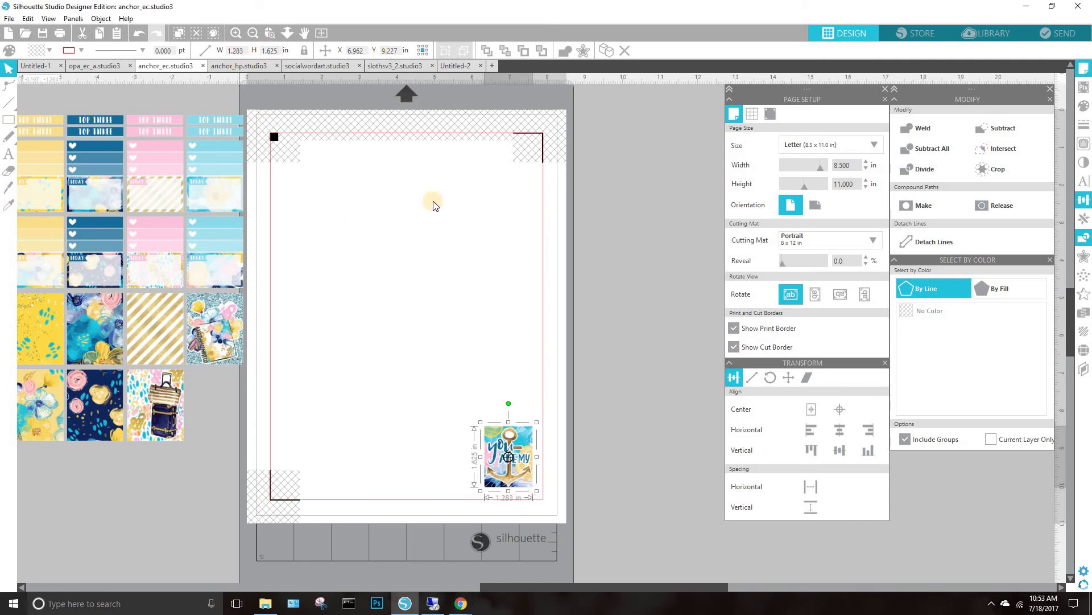
Bring the off-page stickers back onto the page and move the anchor box toward the page's lower-right corner
left_click(505, 418)
left_click_drag(505, 418, 470, 317)
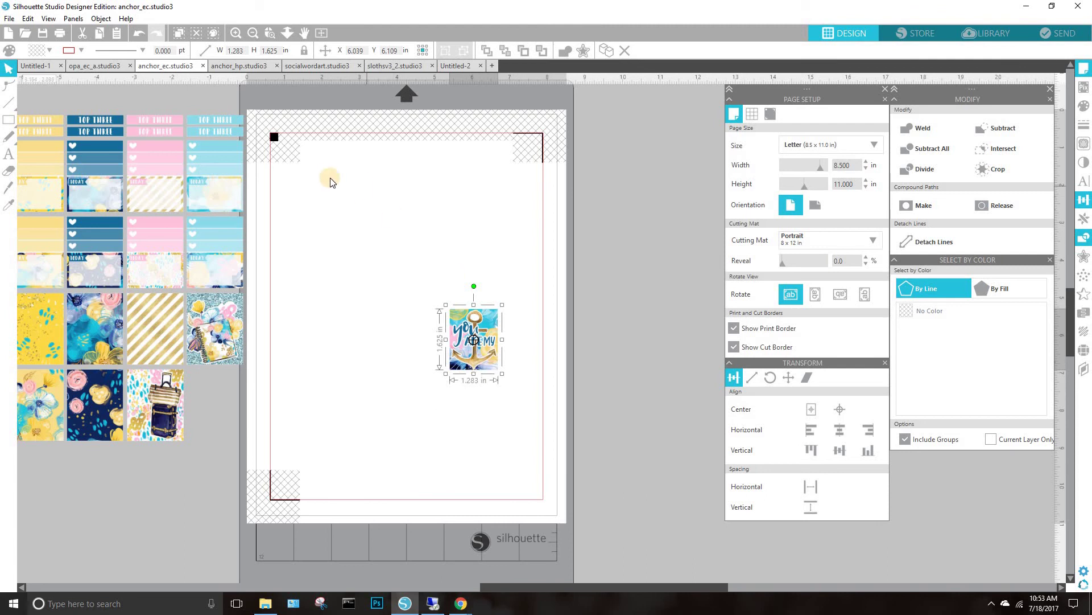
left_click(380, 266)
left_click_drag(284, 467, 24, 72)
left_click_drag(141, 159, 350, 204)
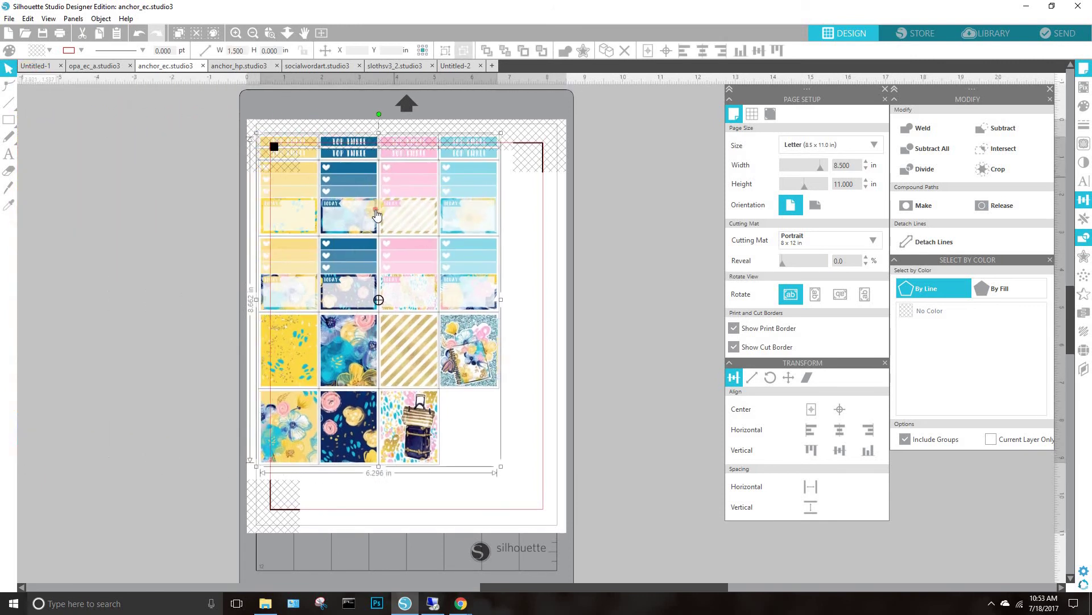
left_click_drag(483, 345, 566, 487)
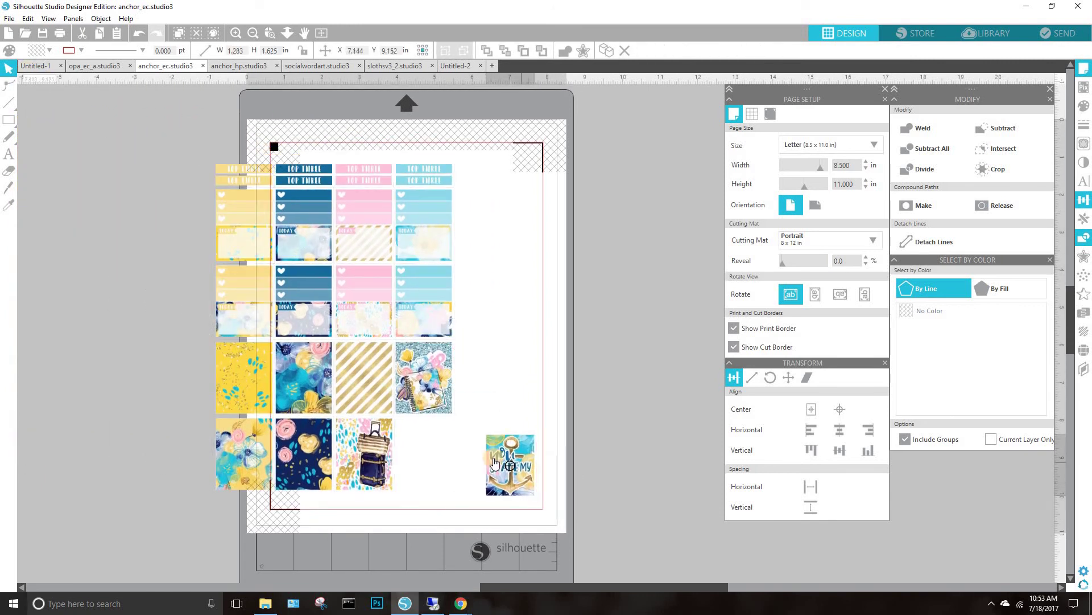
Place the sticker grid inside the cut border and fit the anchor box into the empty space beside the luggage box
left_click_drag(143, 146, 473, 453)
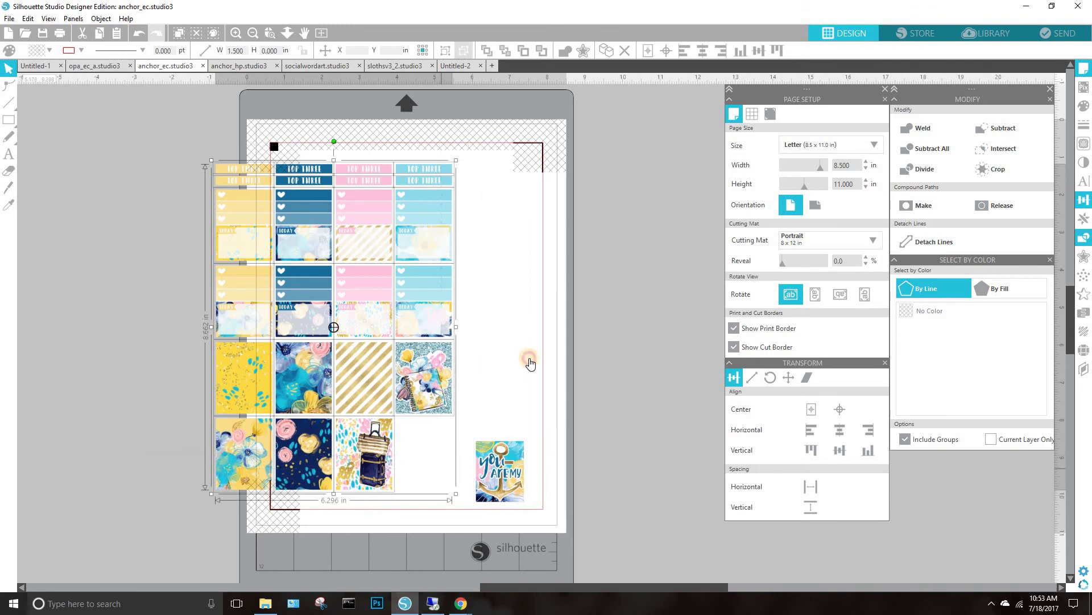
left_click_drag(445, 385, 528, 397)
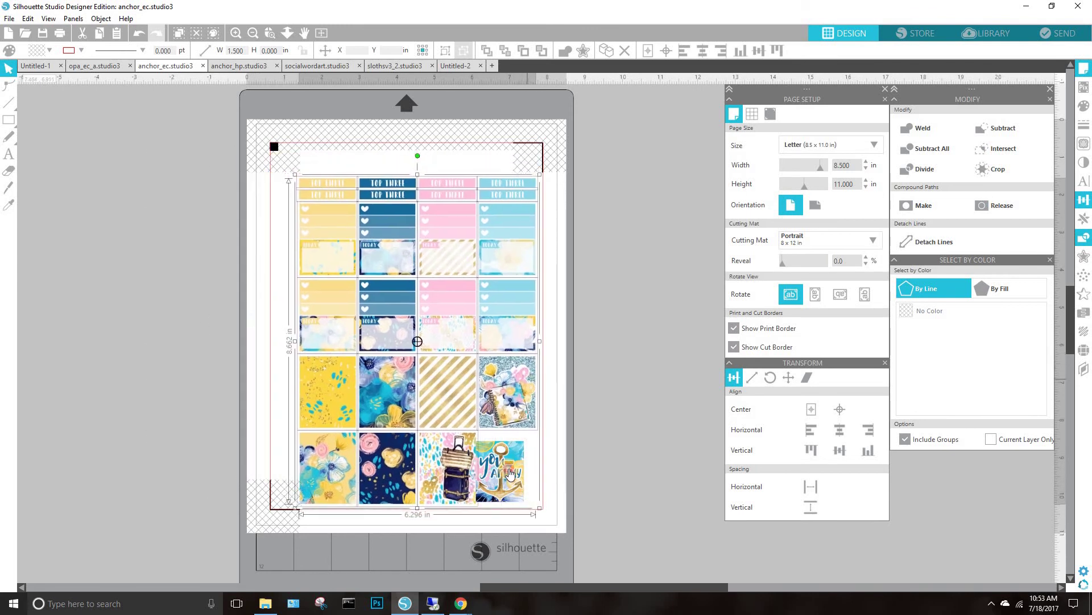
left_click_drag(500, 468, 506, 464)
left_click_drag(217, 156, 562, 508)
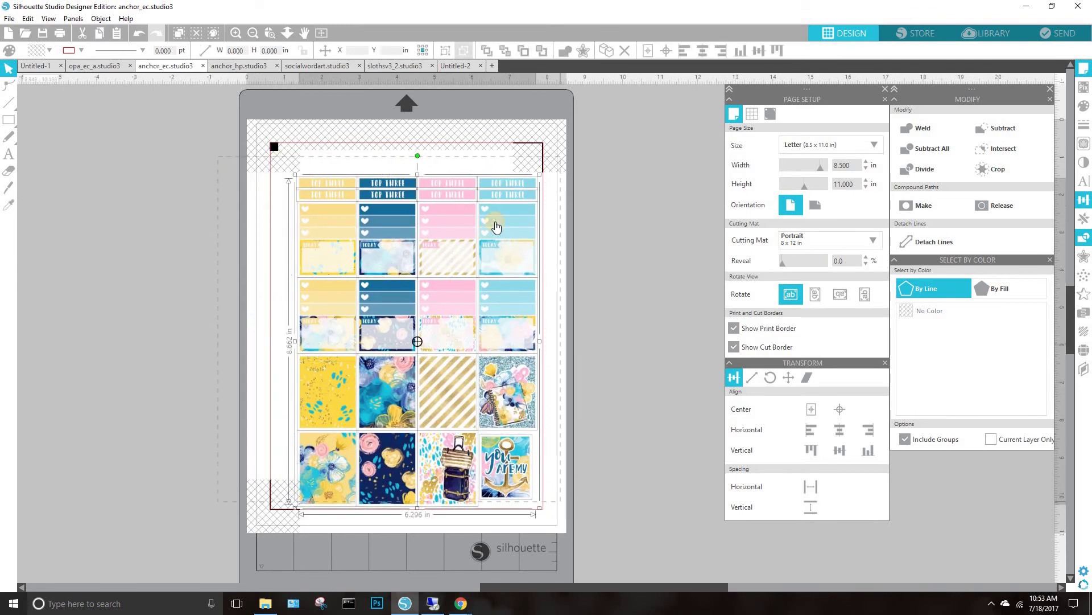
left_click_drag(499, 206, 504, 209)
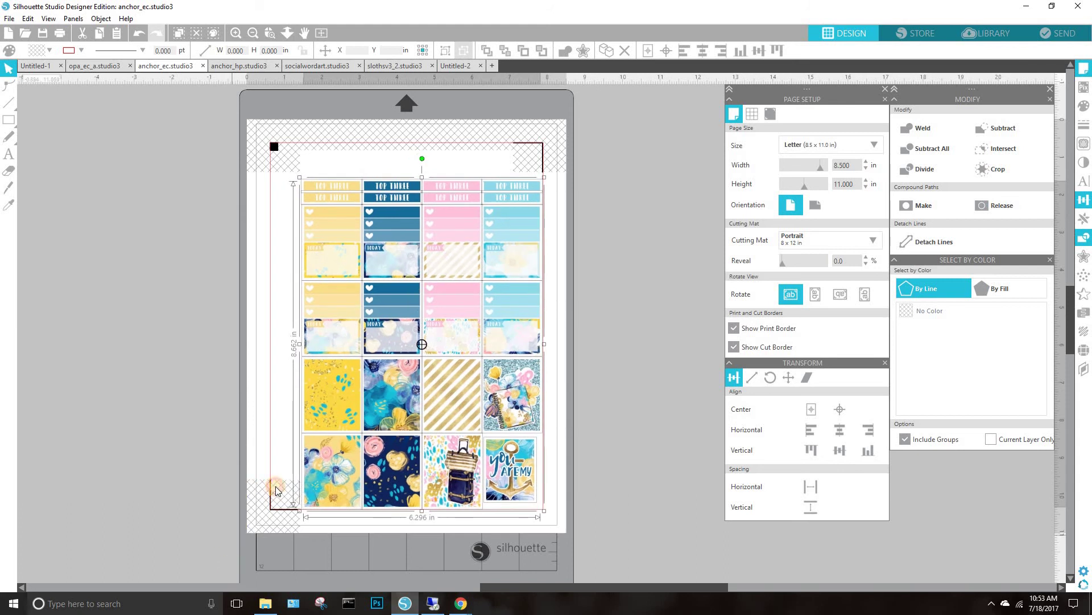
left_click(208, 500)
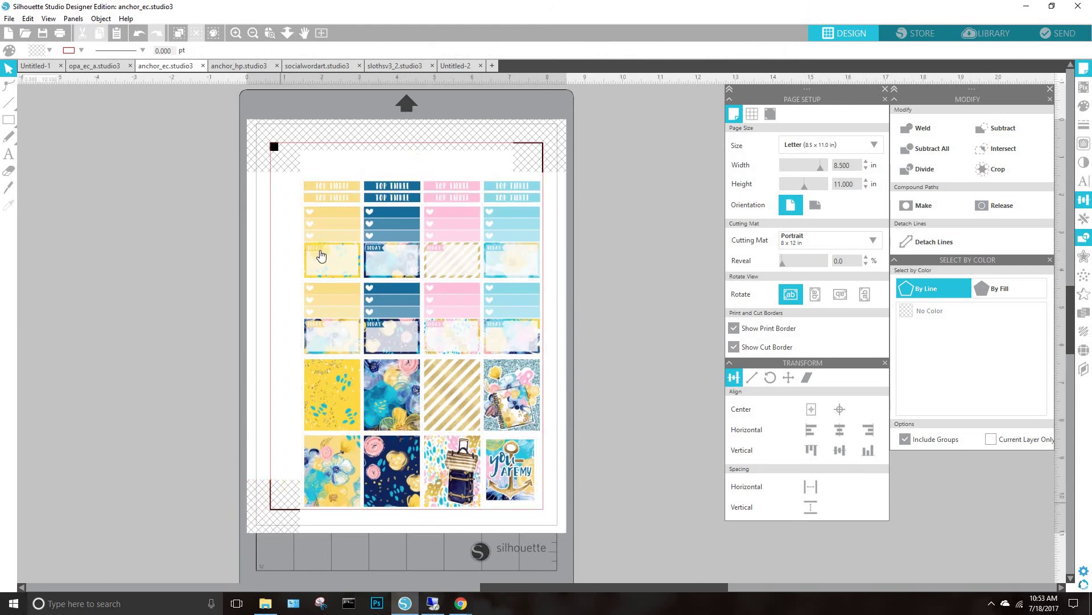
Duplicate the gold striped full box and place the copy beside the yellow top three and checklist stickers
left_click(339, 186)
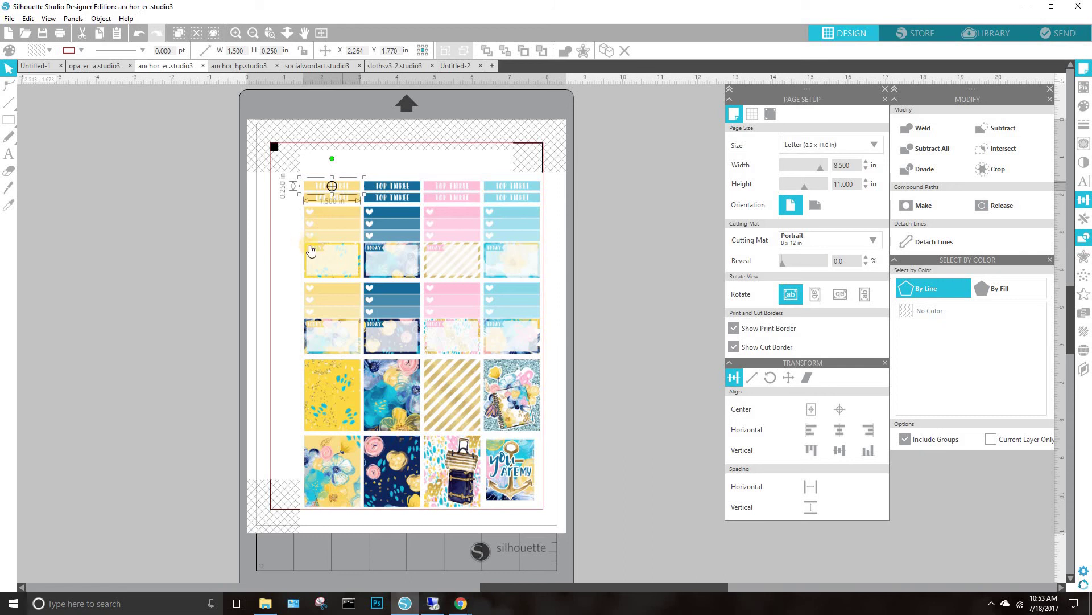
right_click(466, 425)
left_click(533, 184)
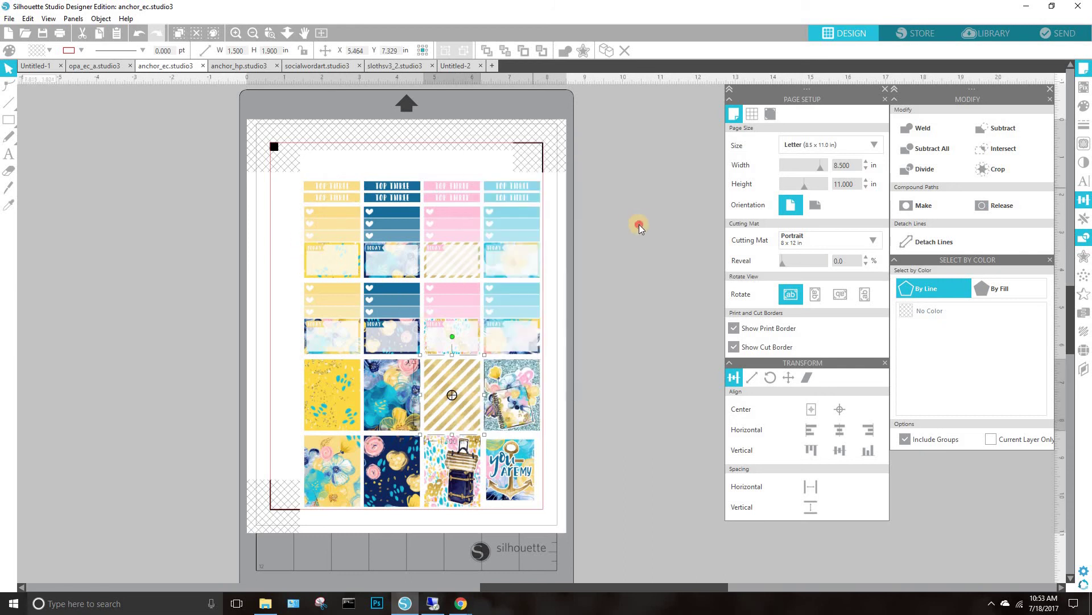
left_click(640, 225)
key("ctrl+v")
left_click_drag(477, 413, 270, 175)
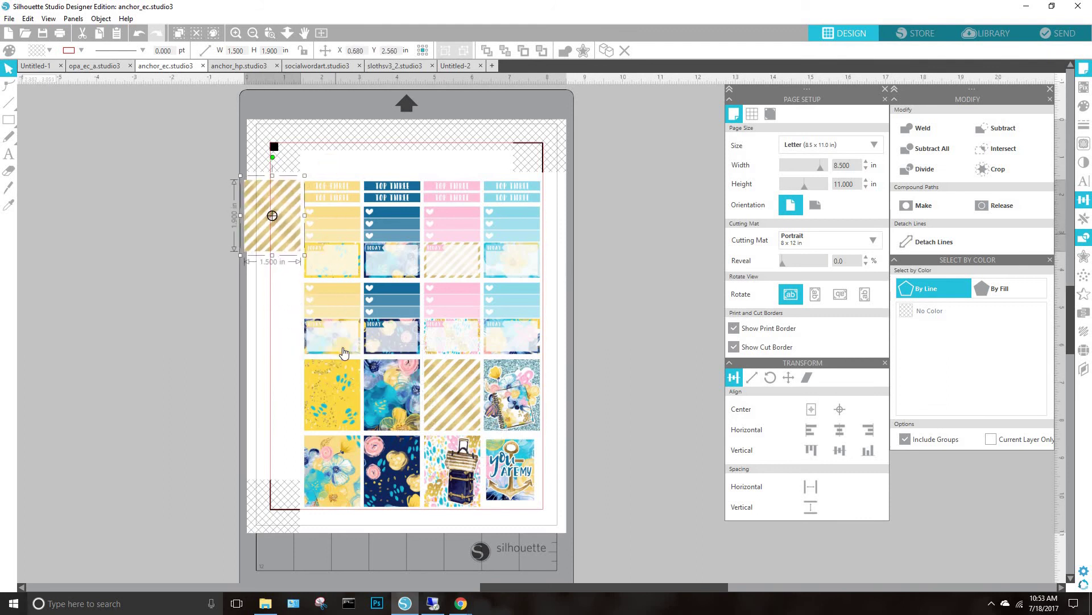
Move the lower light blue checklist box off the page and put the gold striped copy in its place
left_click_drag(521, 333, 634, 294)
left_click_drag(240, 223, 500, 323)
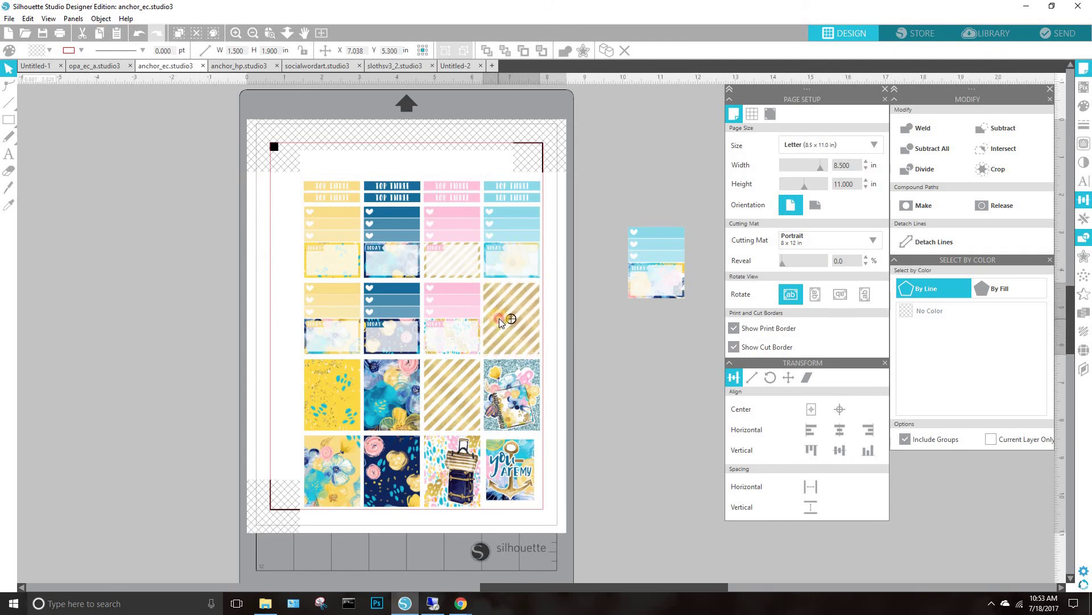
left_click(612, 367)
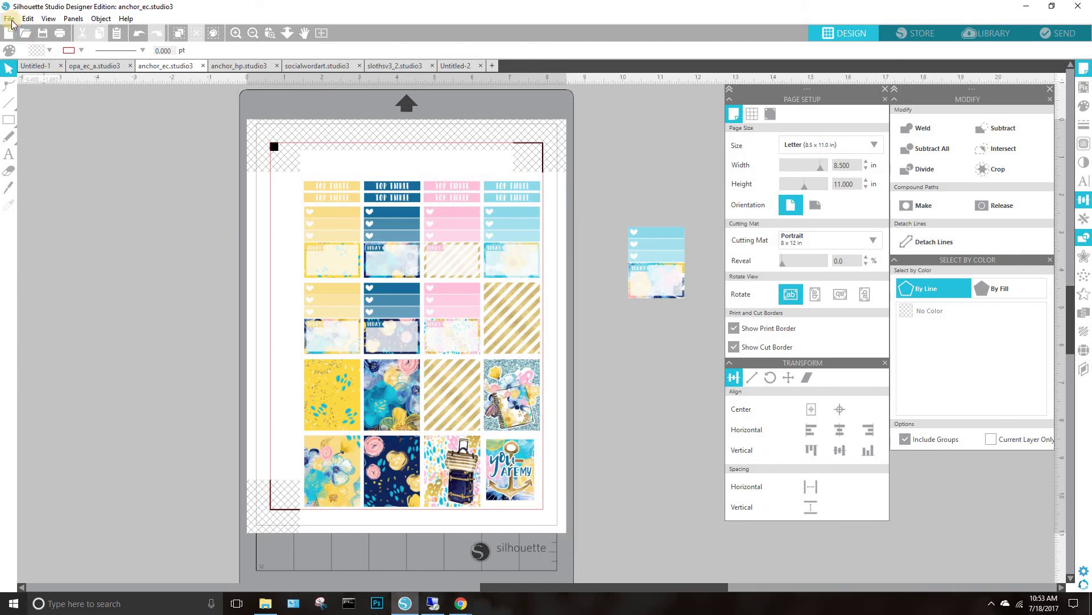
Open always_littles.studio3, accept the material settings notice, and crop the sheet artwork to the sticker cut outlines
left_click(237, 603)
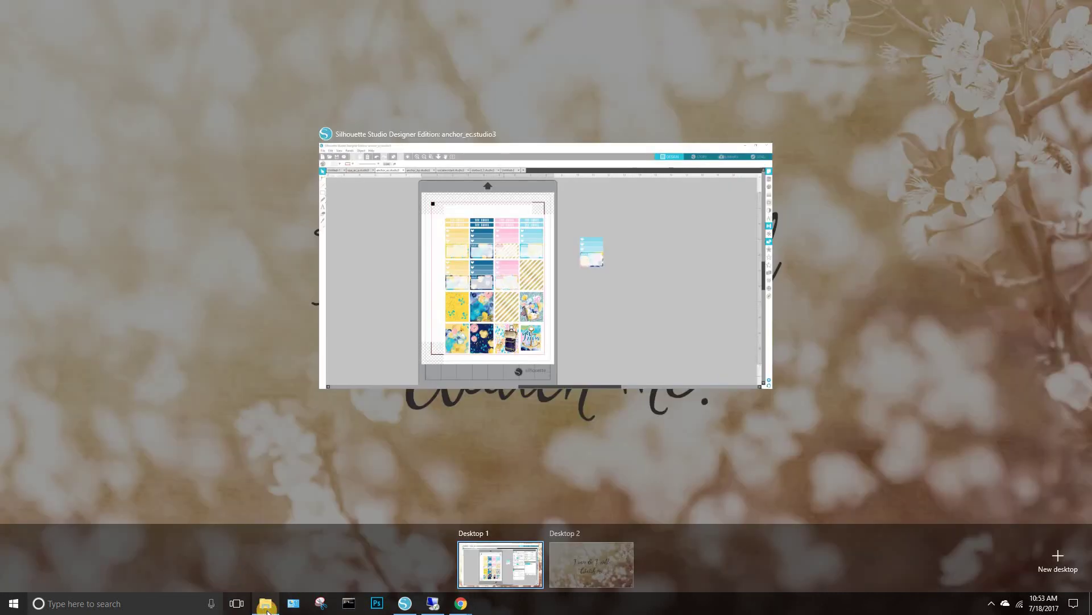
key("Escape")
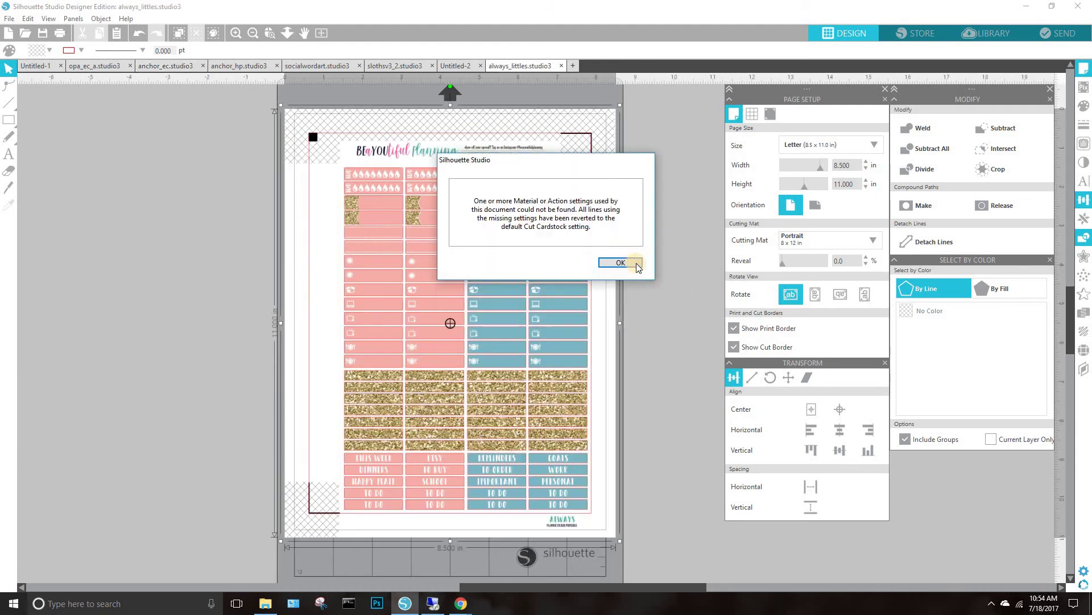
left_click(620, 262)
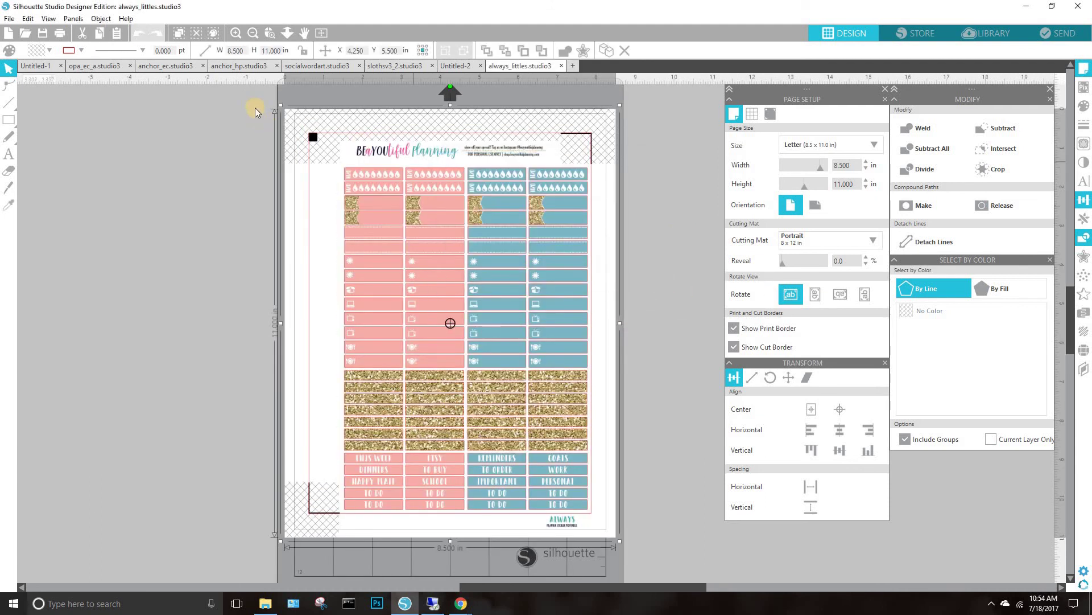
left_click(574, 494)
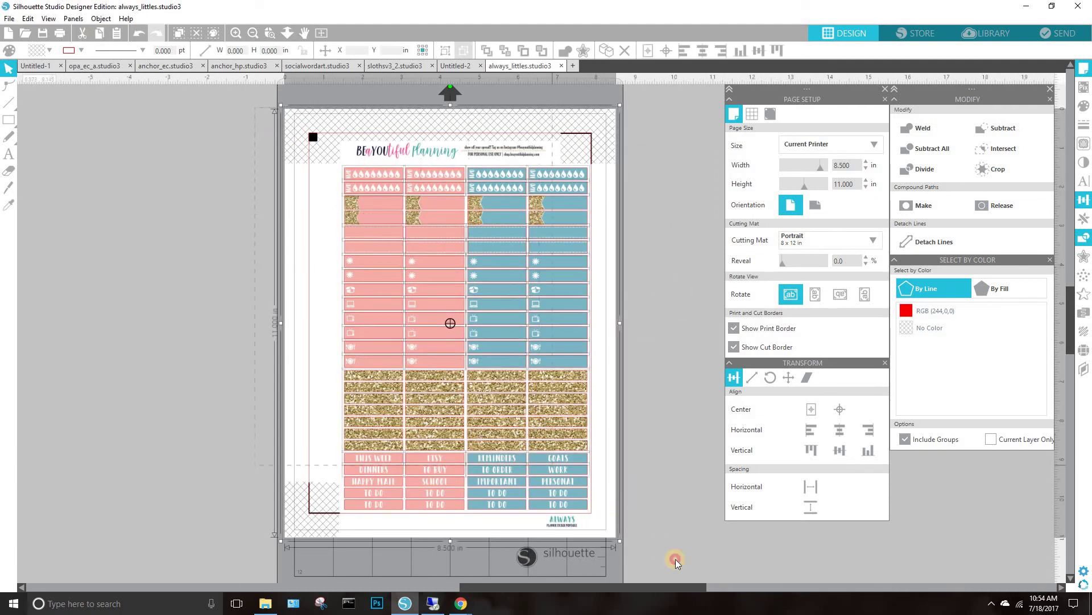
left_click(987, 169)
Copy the two rows of plain pink and blue dashed-line stickers below the glitter flag stickers
left_click(439, 231)
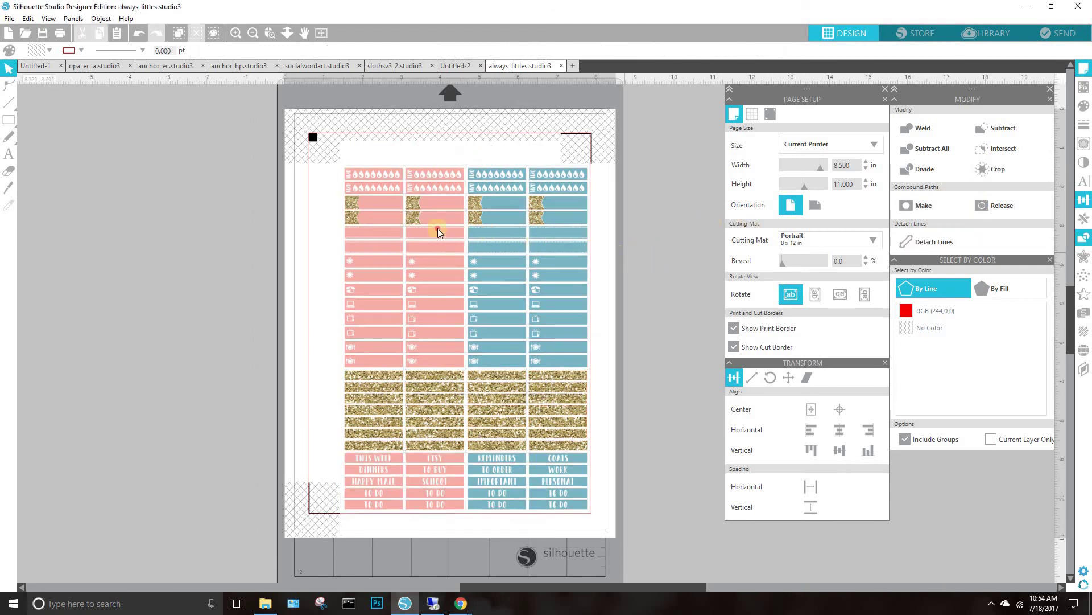
right_click(357, 228)
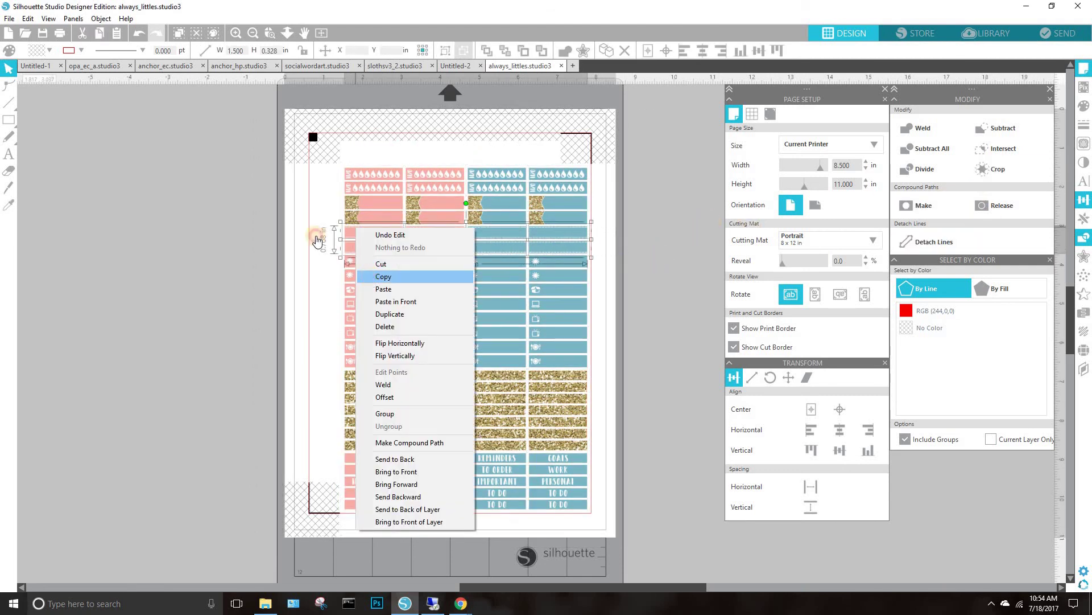
left_click(231, 217)
right_click(231, 216)
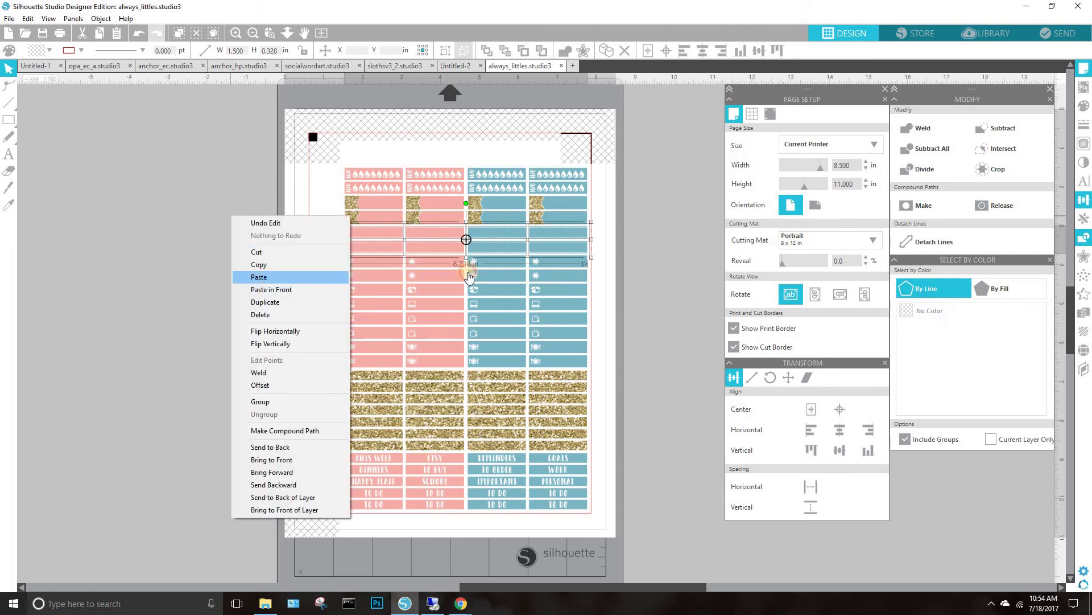
left_click(581, 247)
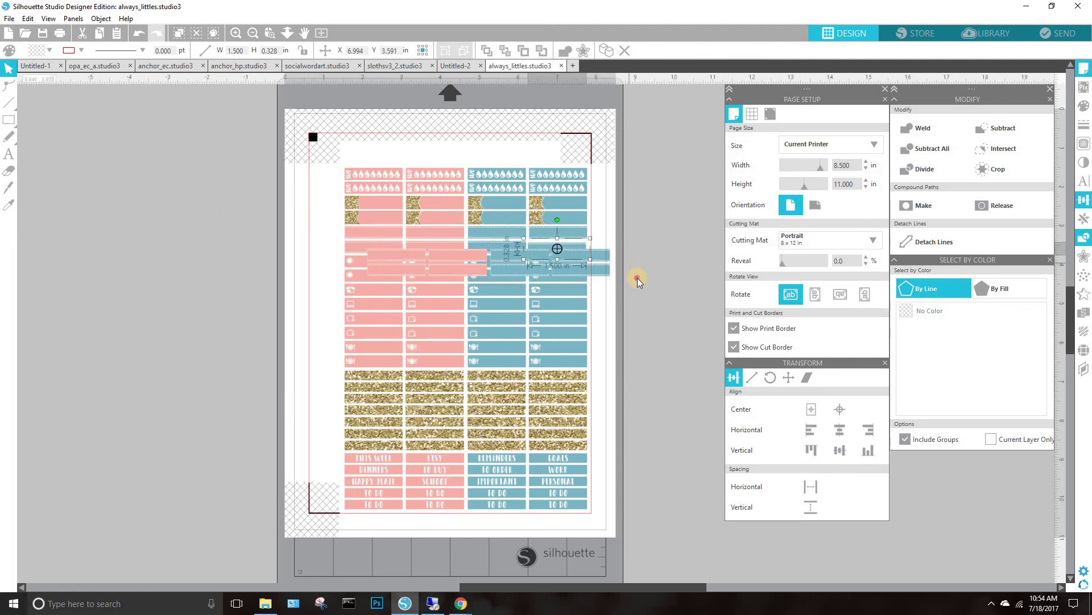
left_click_drag(637, 280, 637, 280)
key("ctrl+z")
key("ctrl+z")
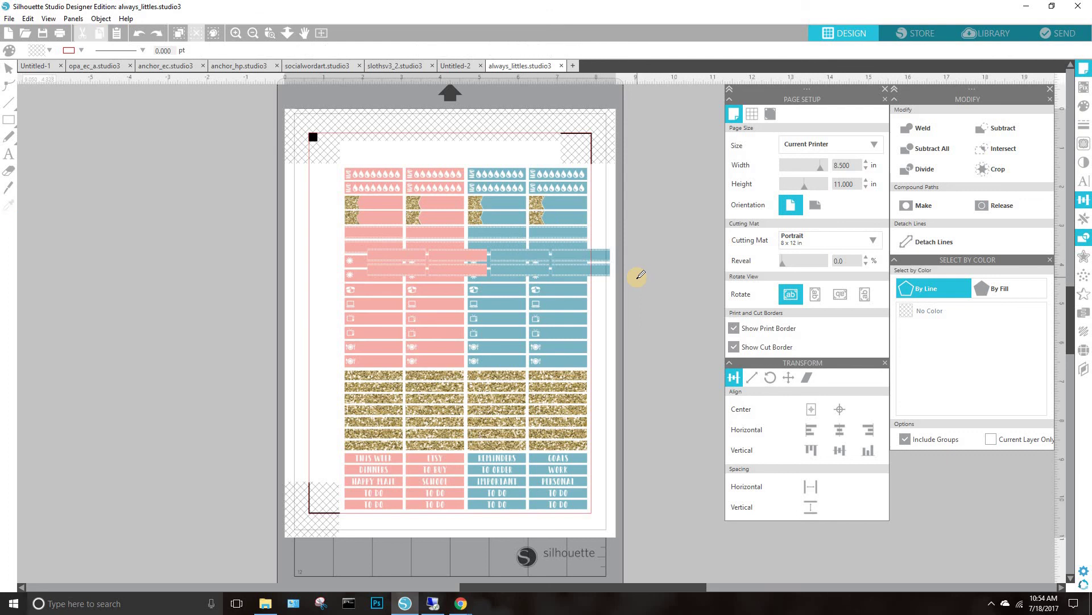
Paste the two copied sticker rows and move them off the page's left side
left_click(488, 243)
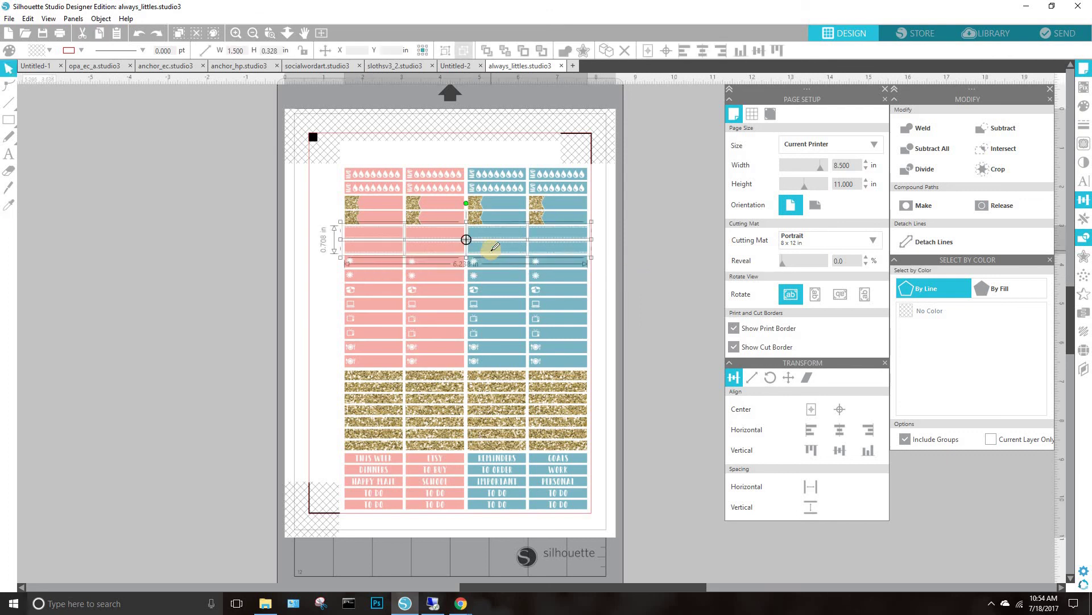
key("ctrl+v")
left_click_drag(605, 267, 298, 260)
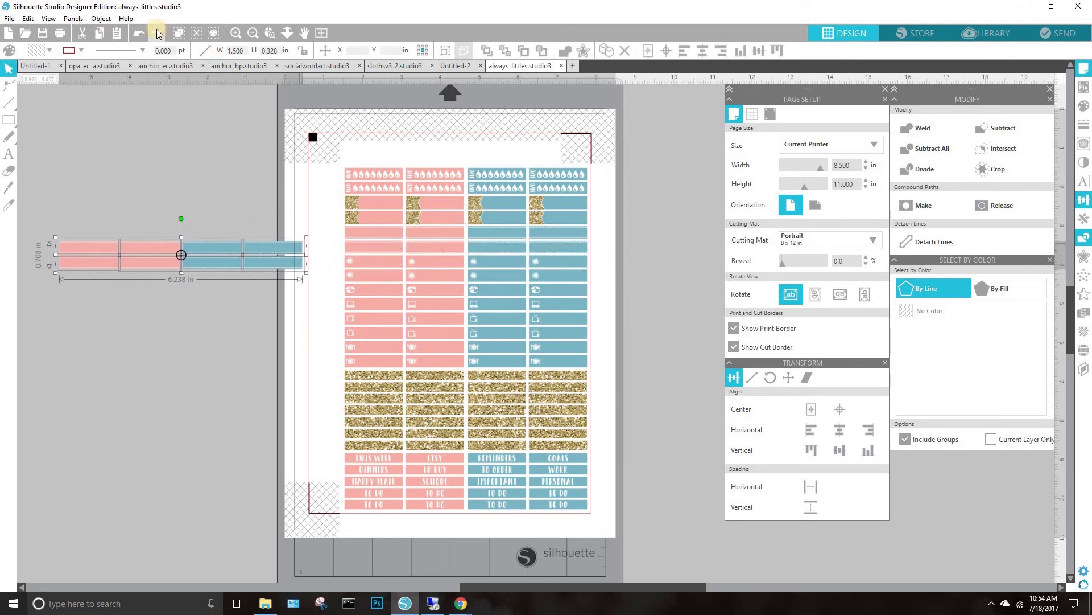
Rotate the copied sticker rows to vertical and fit them inside the cut border along the left edge of the sticker grid
left_click(101, 18)
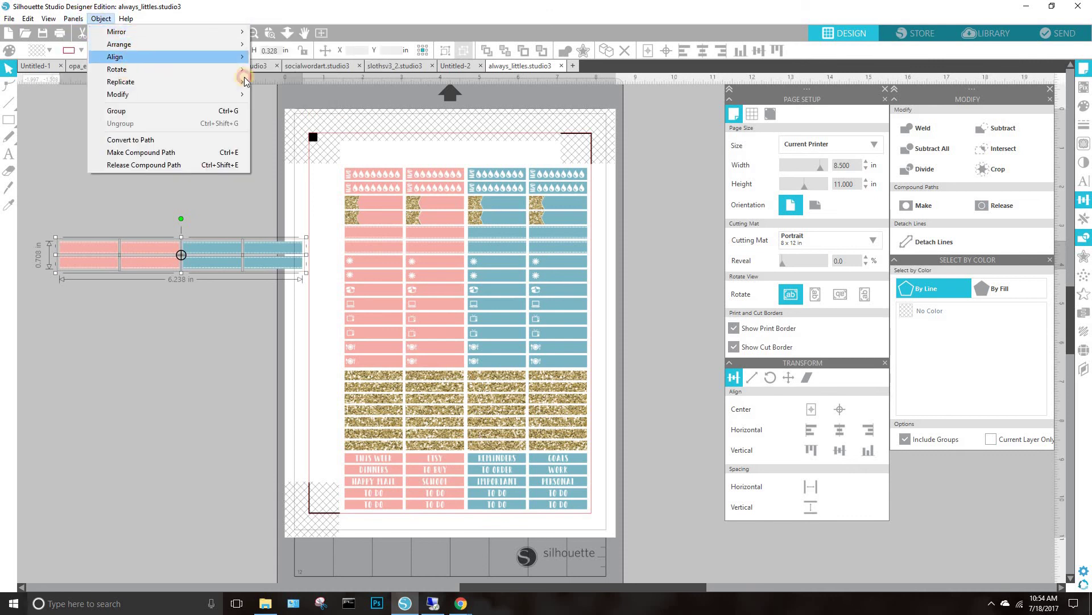
mouse_move(171, 69)
left_click(353, 82)
left_click_drag(176, 151, 324, 191)
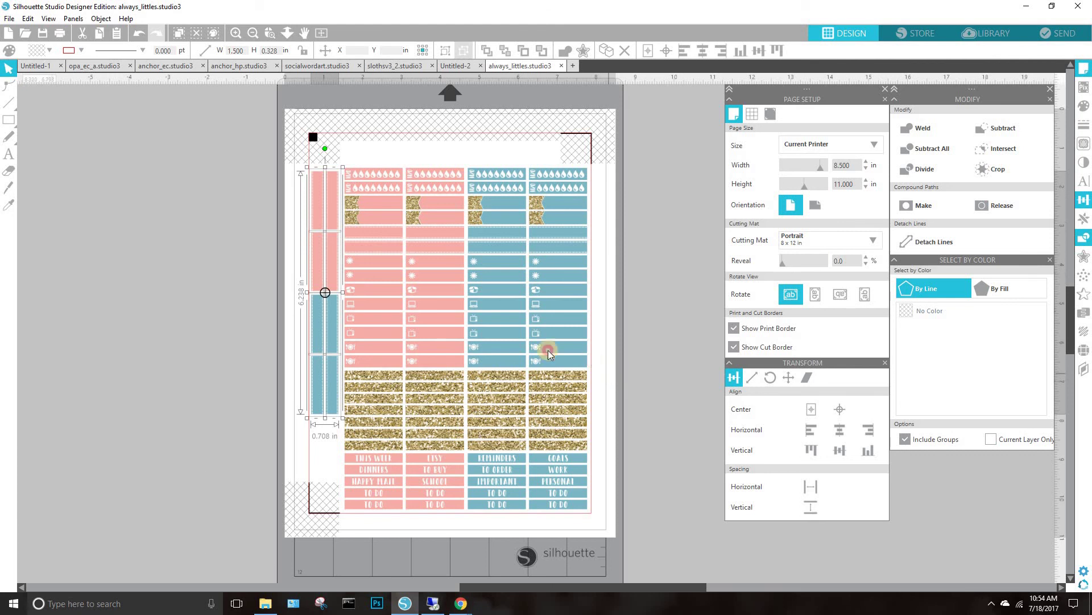
Delete all the pink and blue icon label rows between the plain stickers and the gold glitter strips
left_click_drag(548, 350, 379, 261)
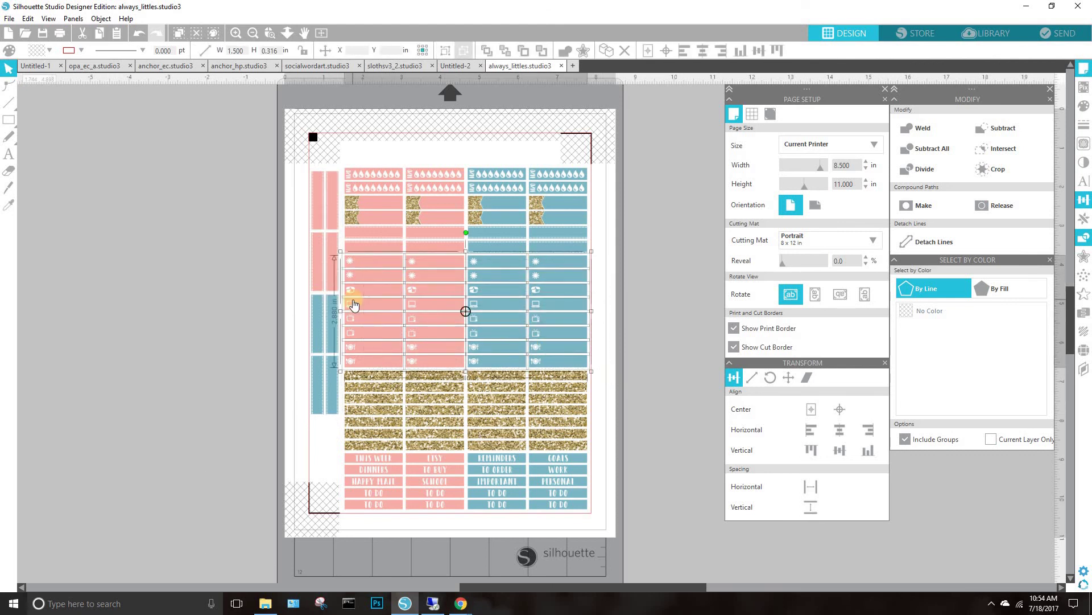
key("Delete")
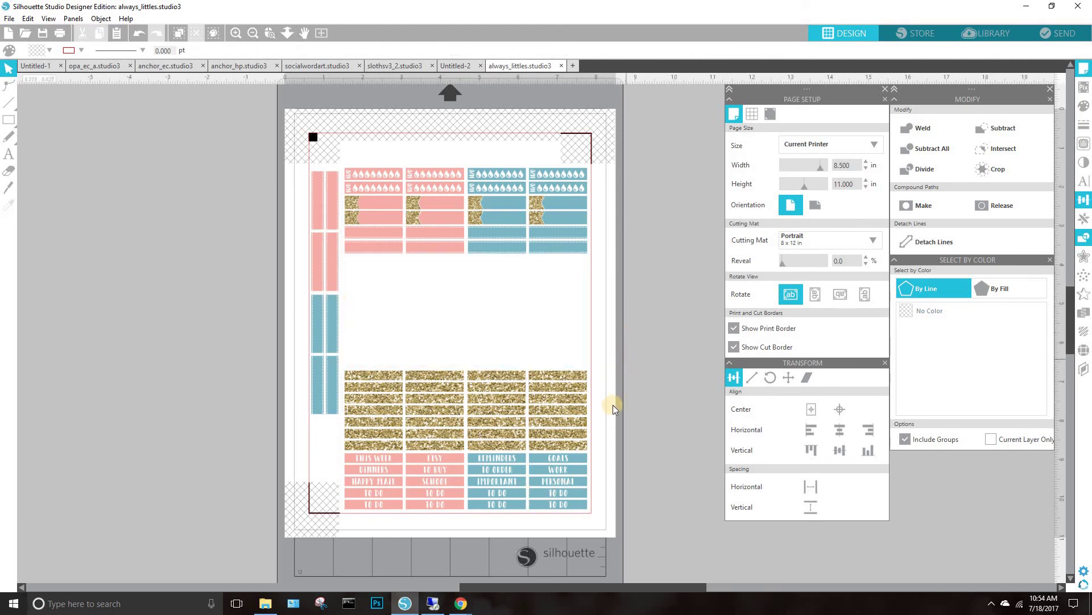
Duplicate the top three rows of gold glitter strips directly above the existing strips
left_click(599, 395)
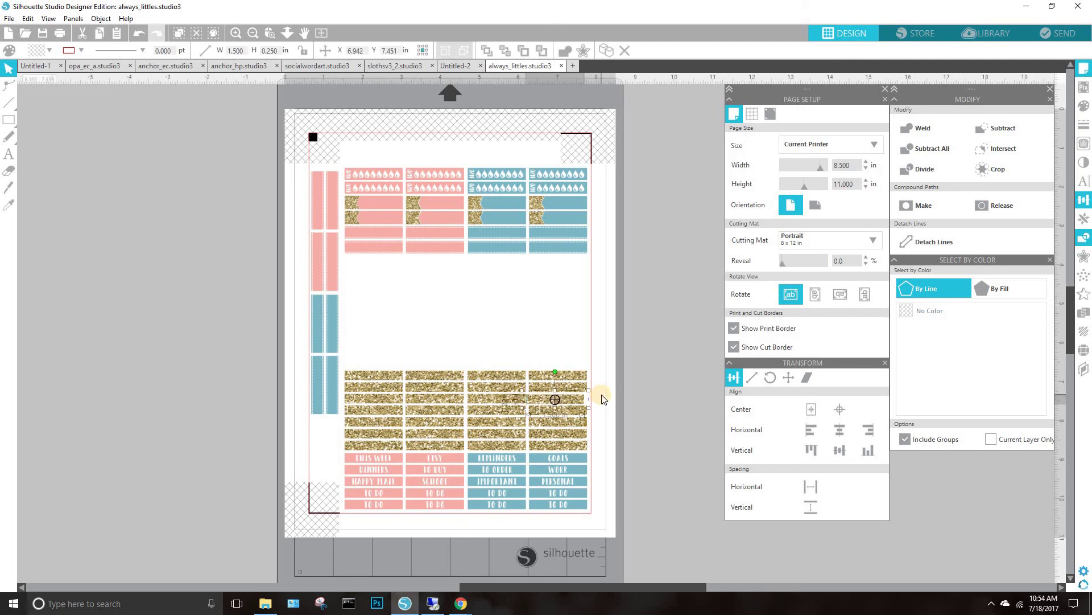
left_click_drag(603, 399, 386, 373)
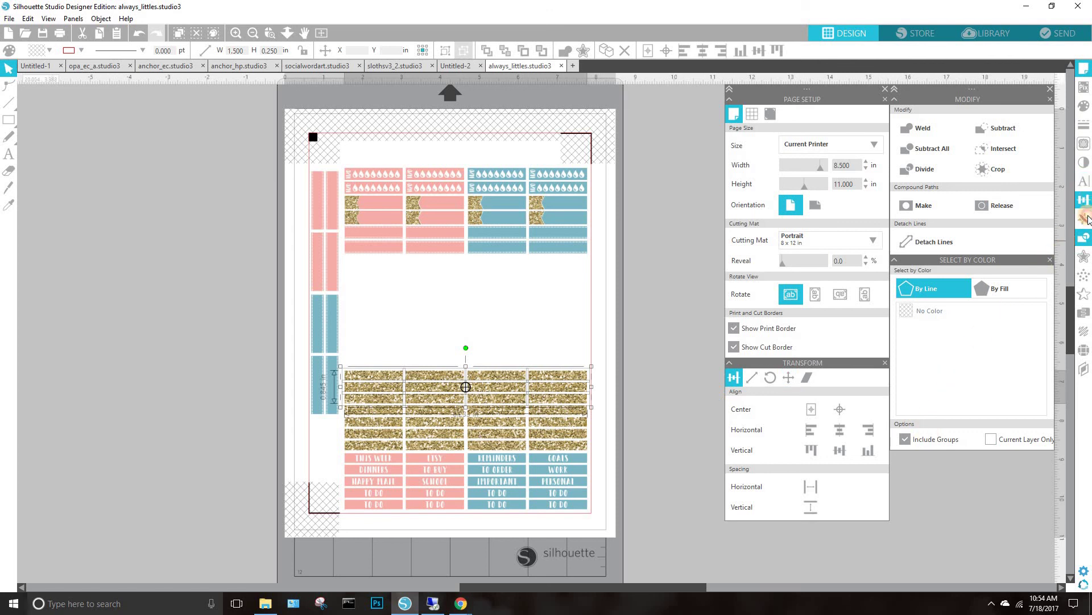
left_click(1085, 219)
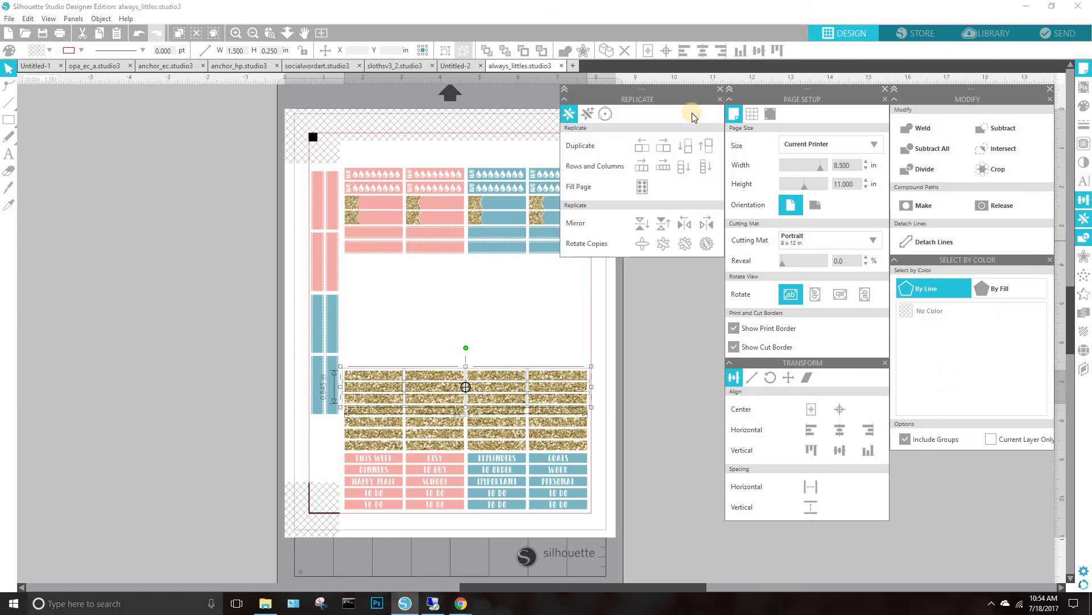
left_click(673, 170)
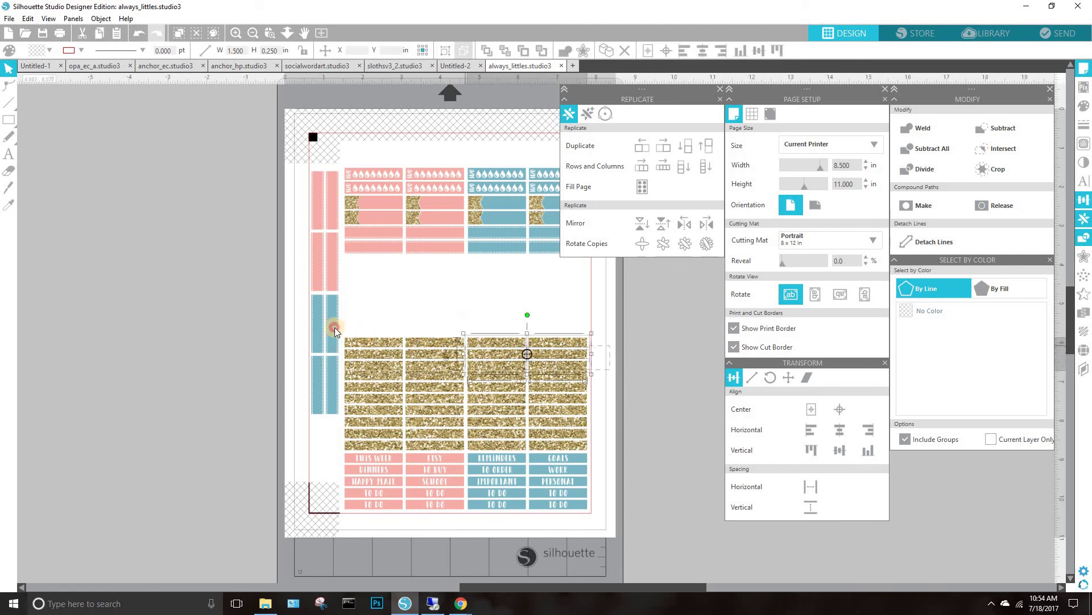
Nudge the three copied glitter strip rows up slightly to leave a gap above the original strips, and close the replicate options
left_click_drag(335, 328, 359, 328)
key("Up")
key("Up")
key("Up")
key("Up")
key("Up")
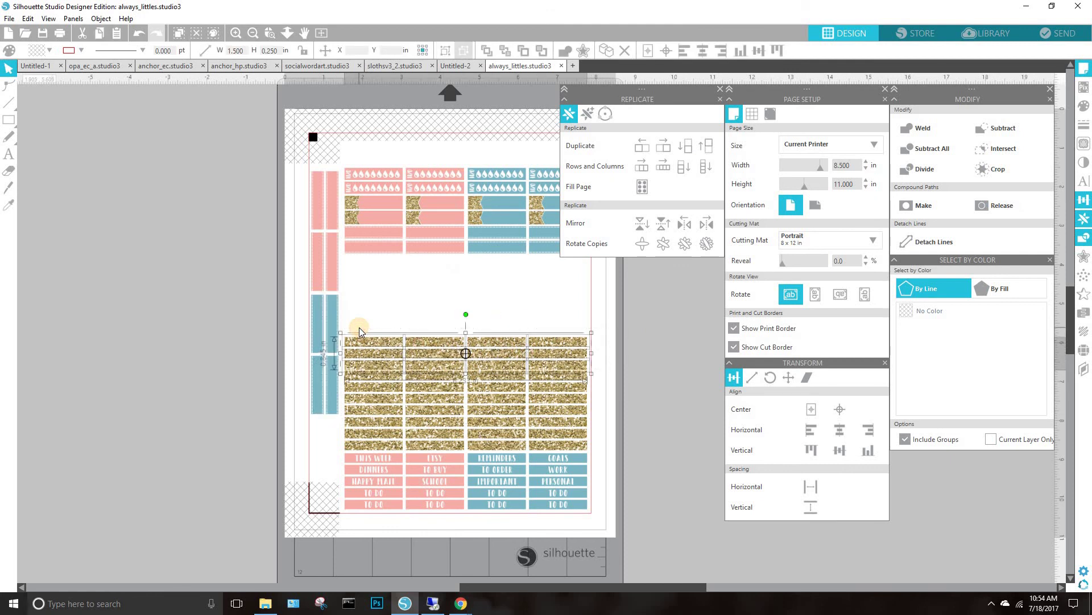
left_click(418, 314)
left_click(418, 316)
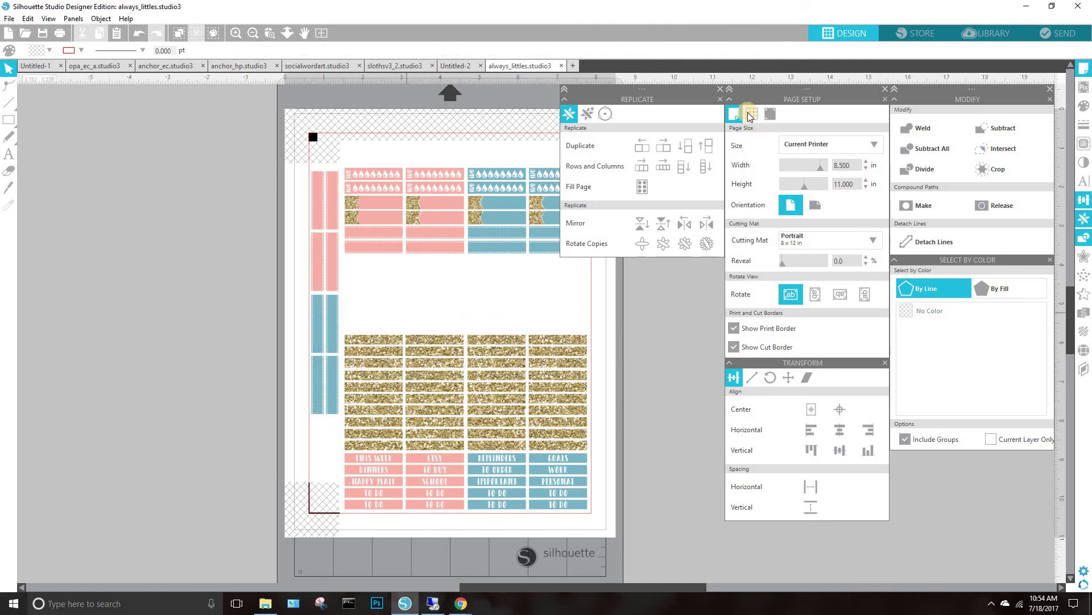
left_click(719, 89)
Examine the rearranged sheet up close, from the text labels and glitter strips up to the hydration stickers
left_click(236, 33)
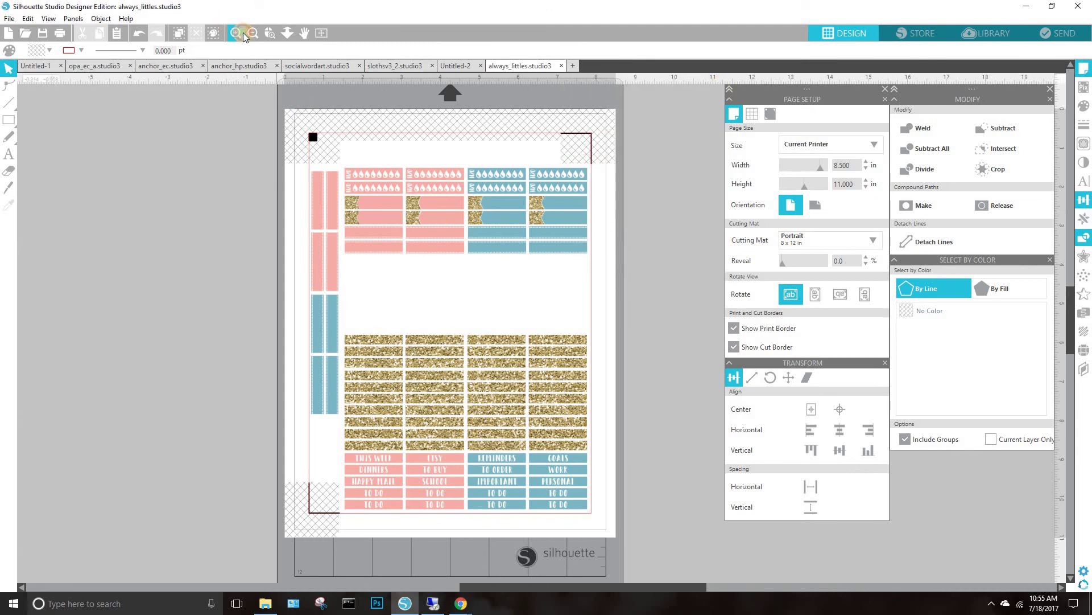
left_click(482, 421)
scroll(482, 421, "down", 5)
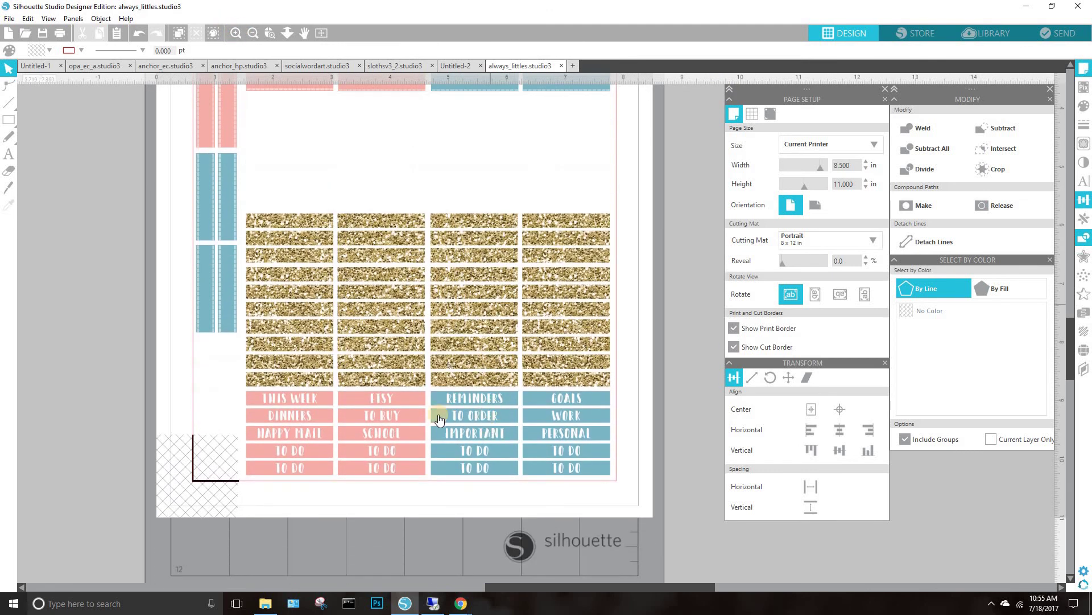
left_click(605, 395)
left_click(648, 415)
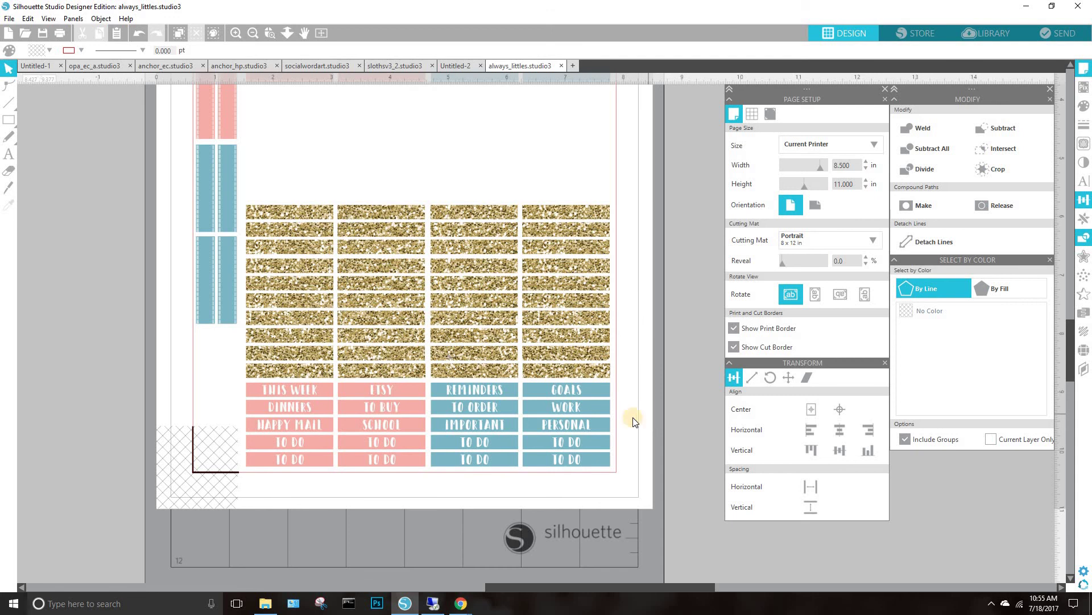
scroll(633, 417, "up", 3)
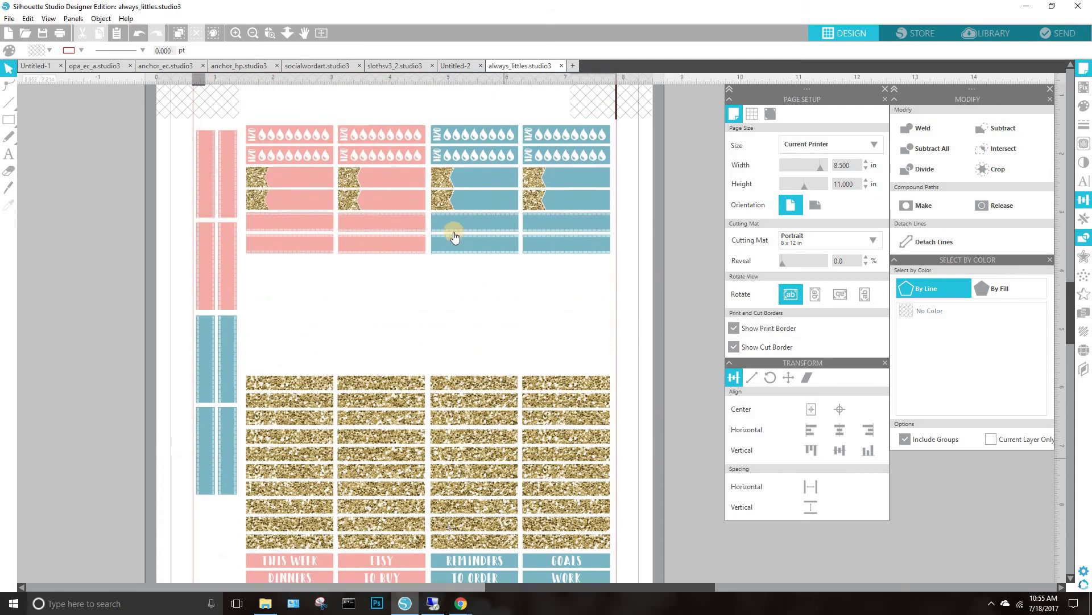